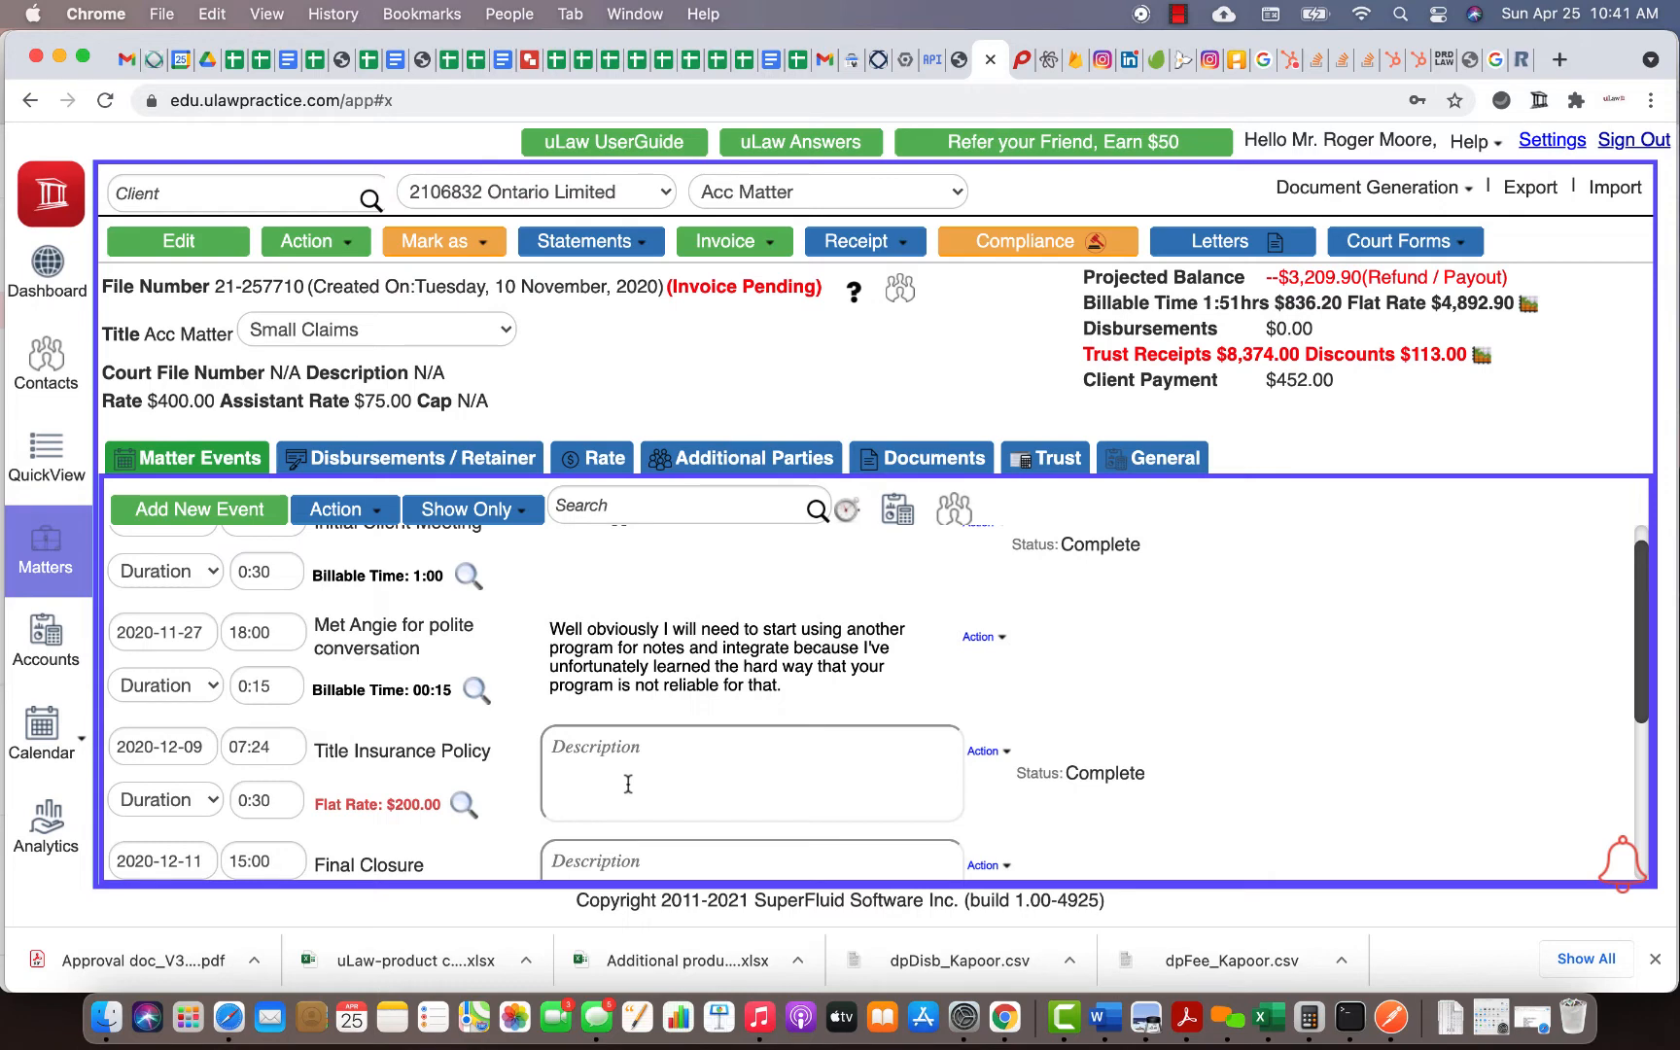
- Add the description "What this docket is about" to the Title Insurance Policy event
scroll(628, 783, down, 3)
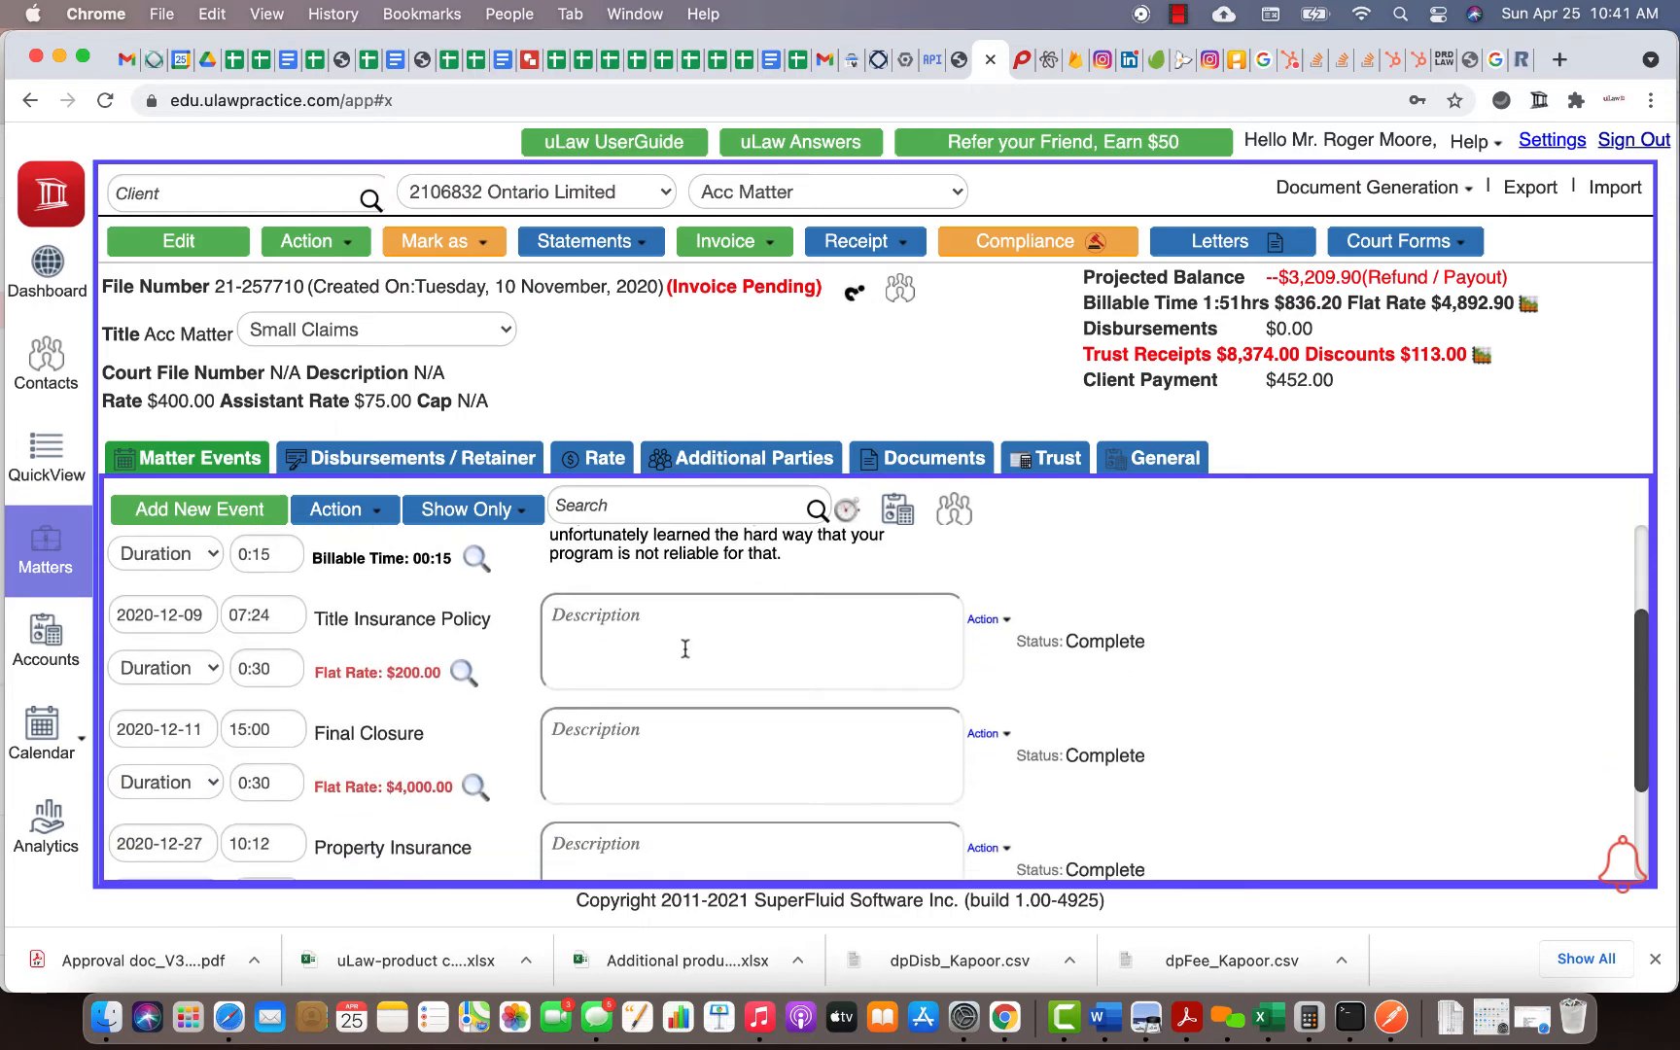
scroll(629, 706, up, 3)
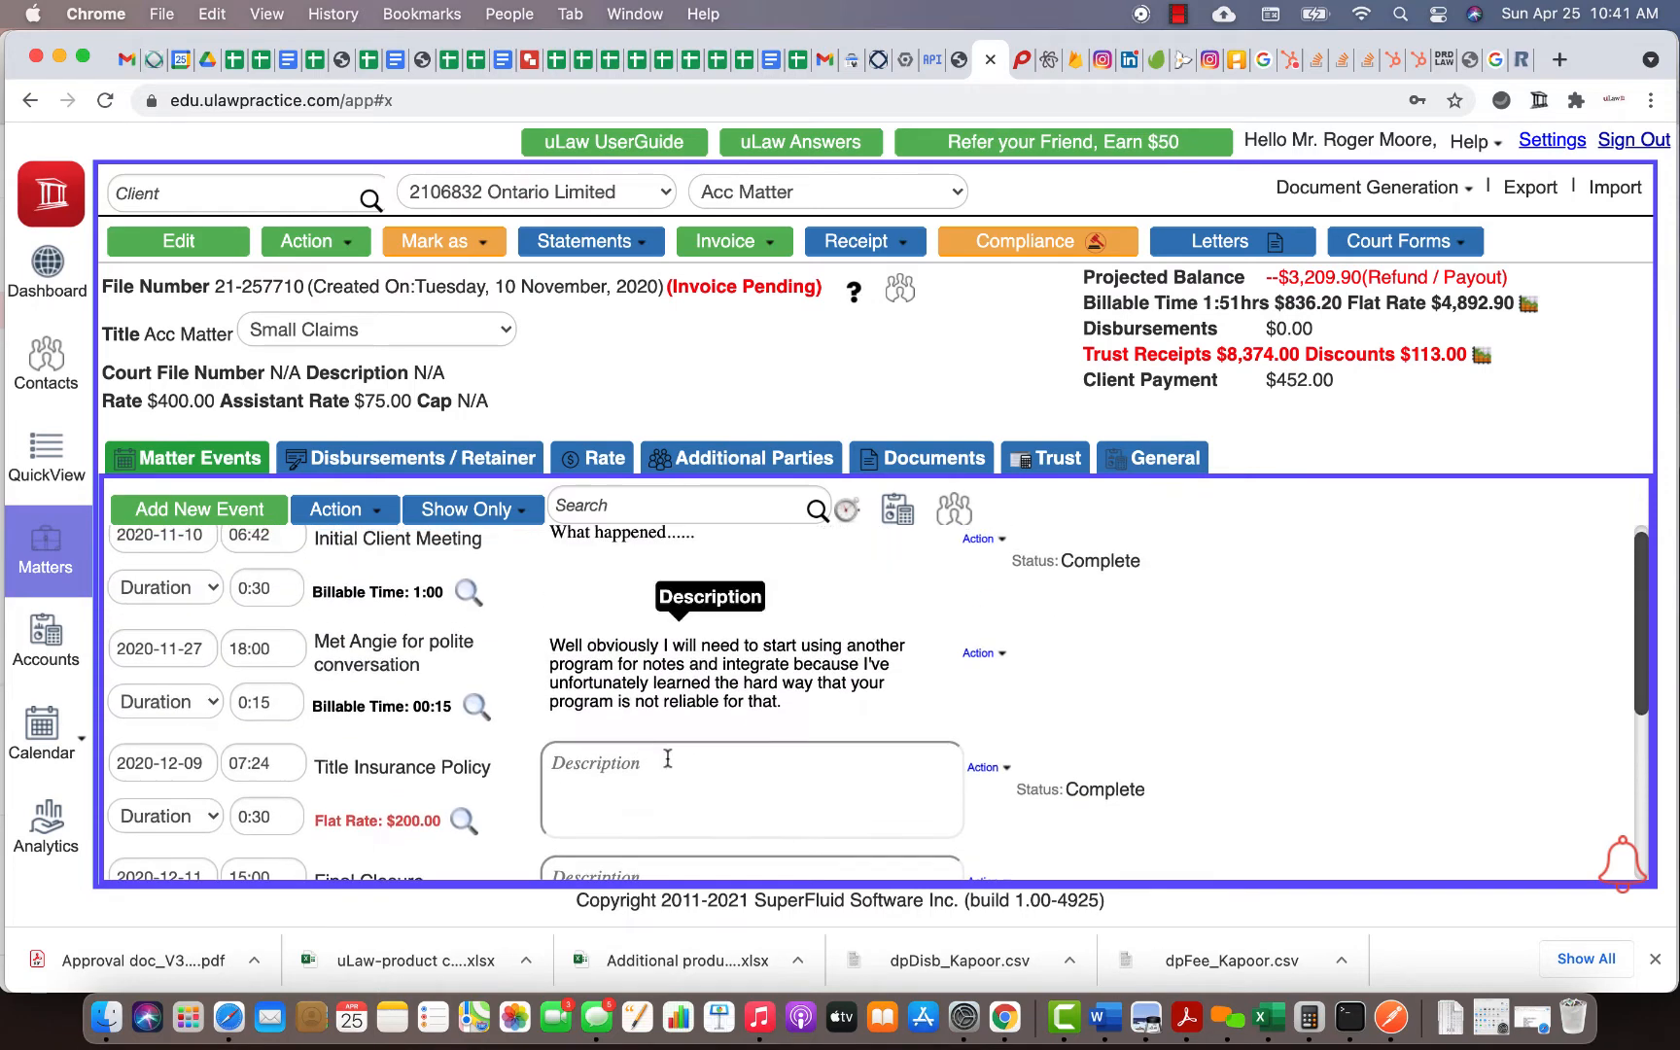
click(672, 766)
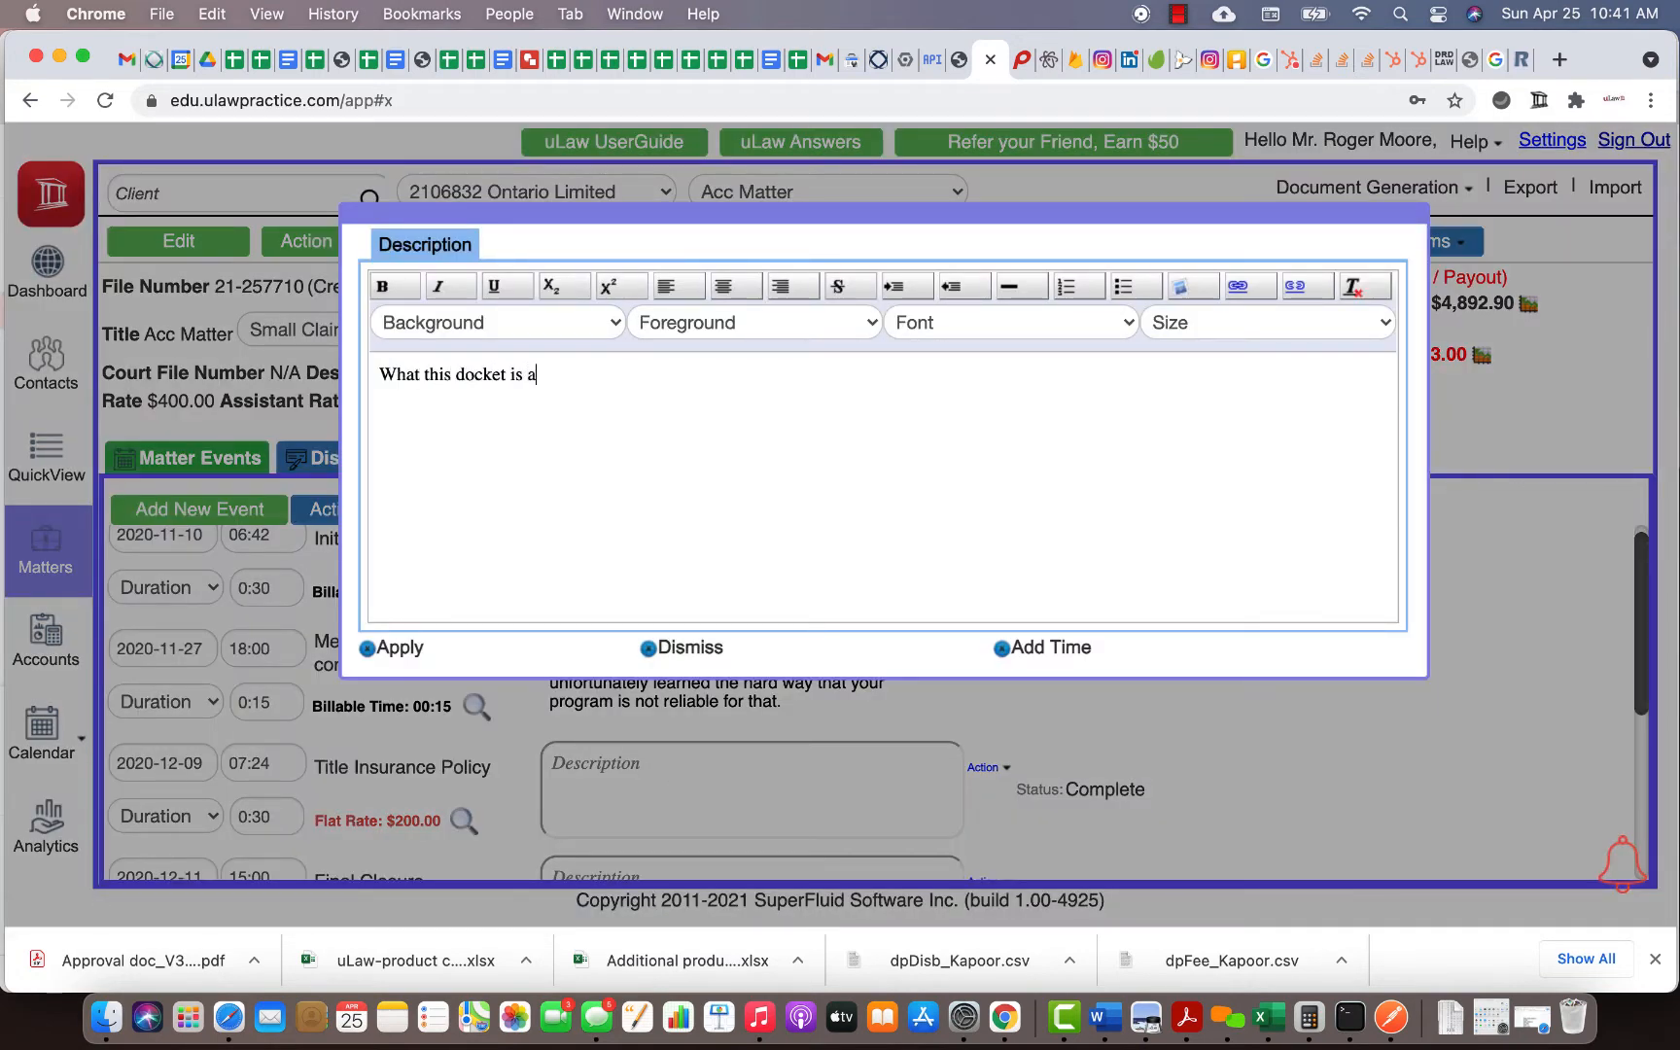
click(394, 652)
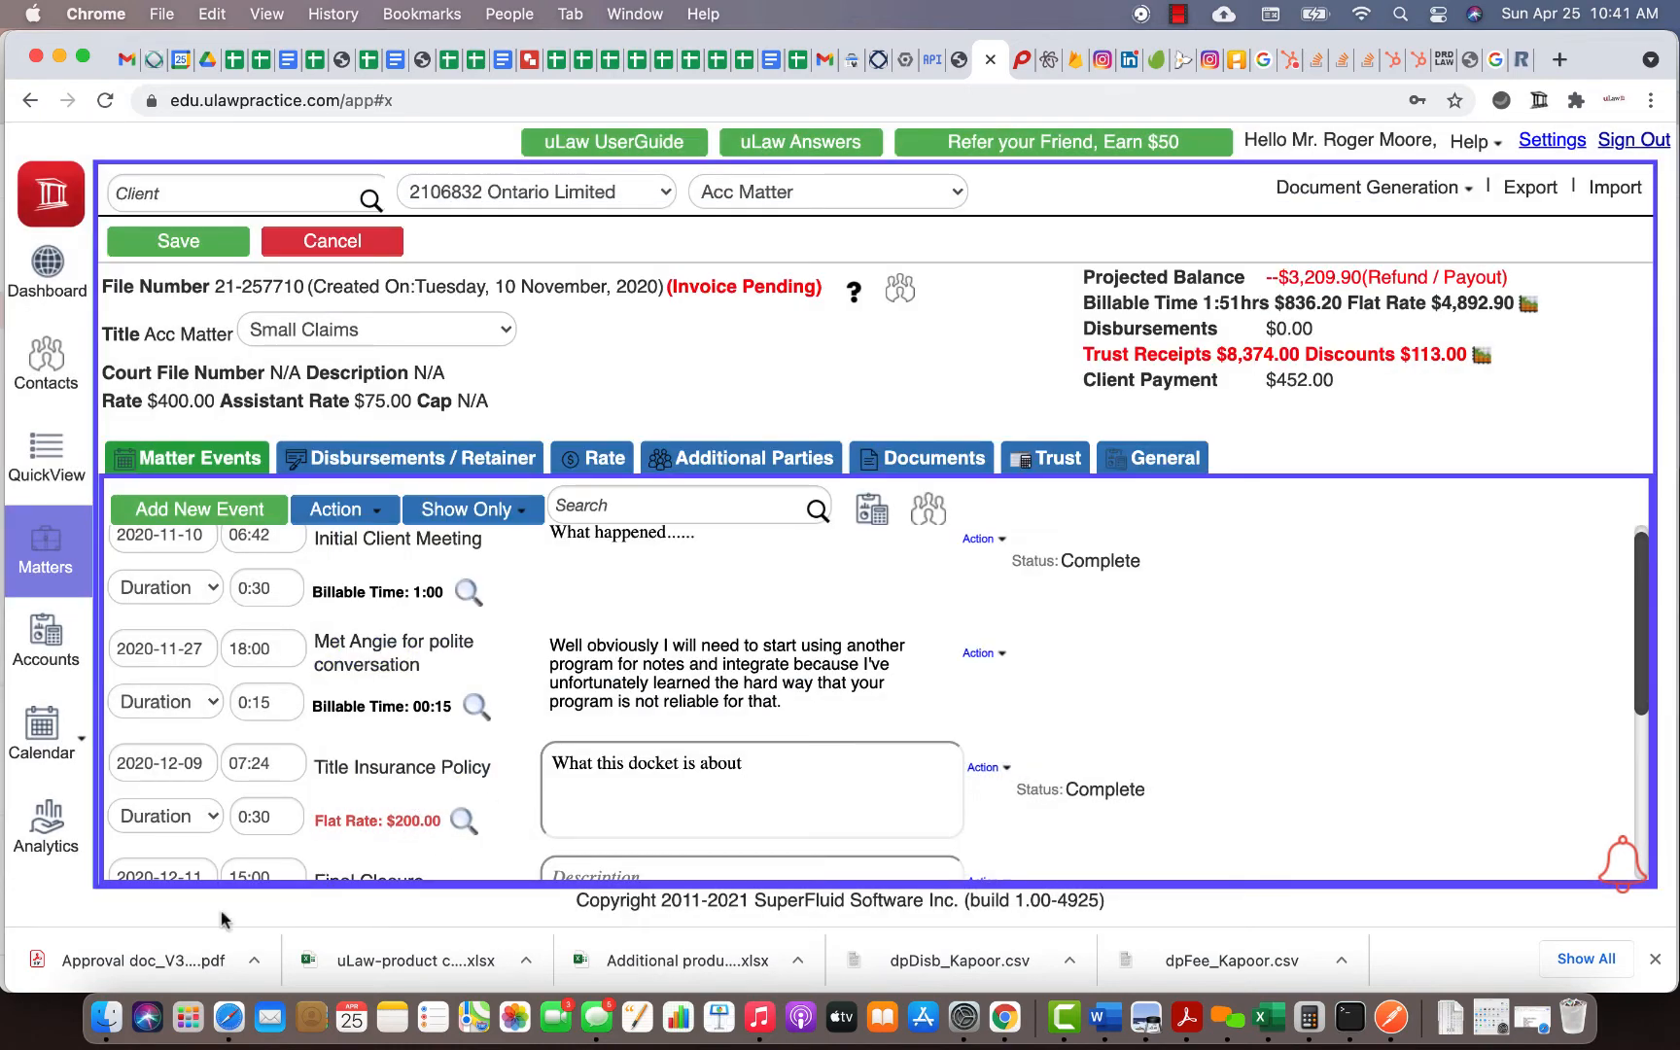
click(365, 775)
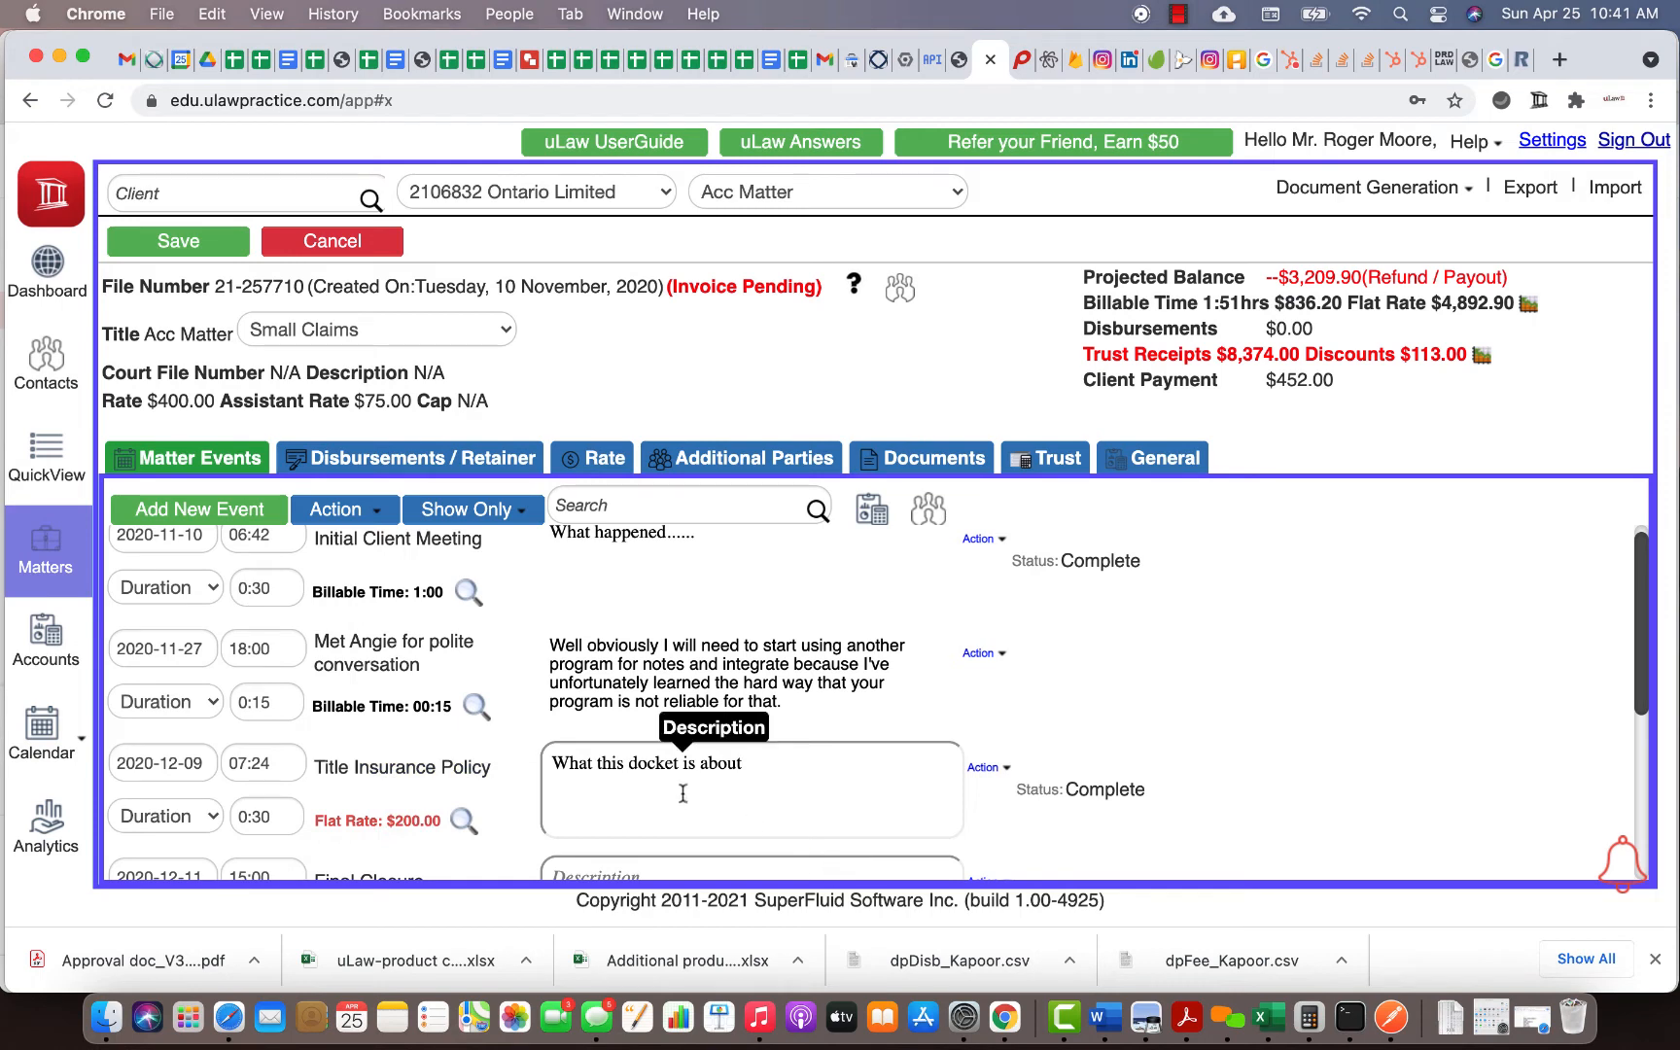
- Add a new matter event titled Attend Court
scroll(681, 788, down, 3)
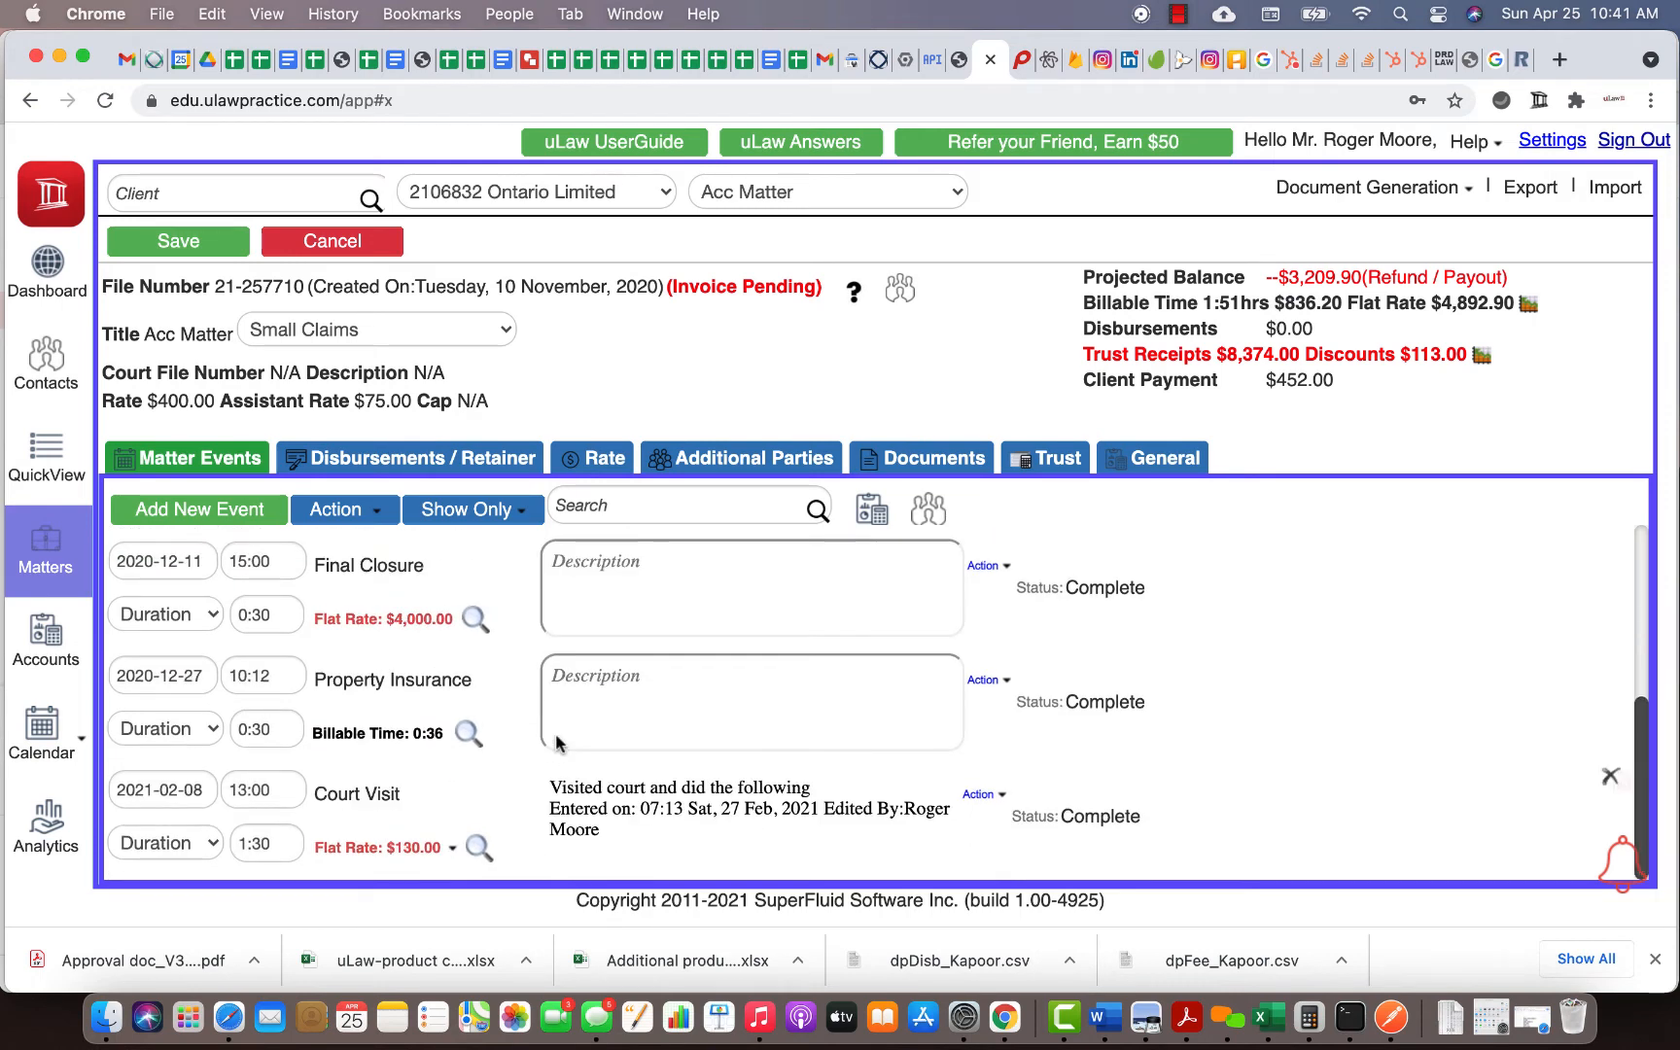
click(243, 511)
click(416, 752)
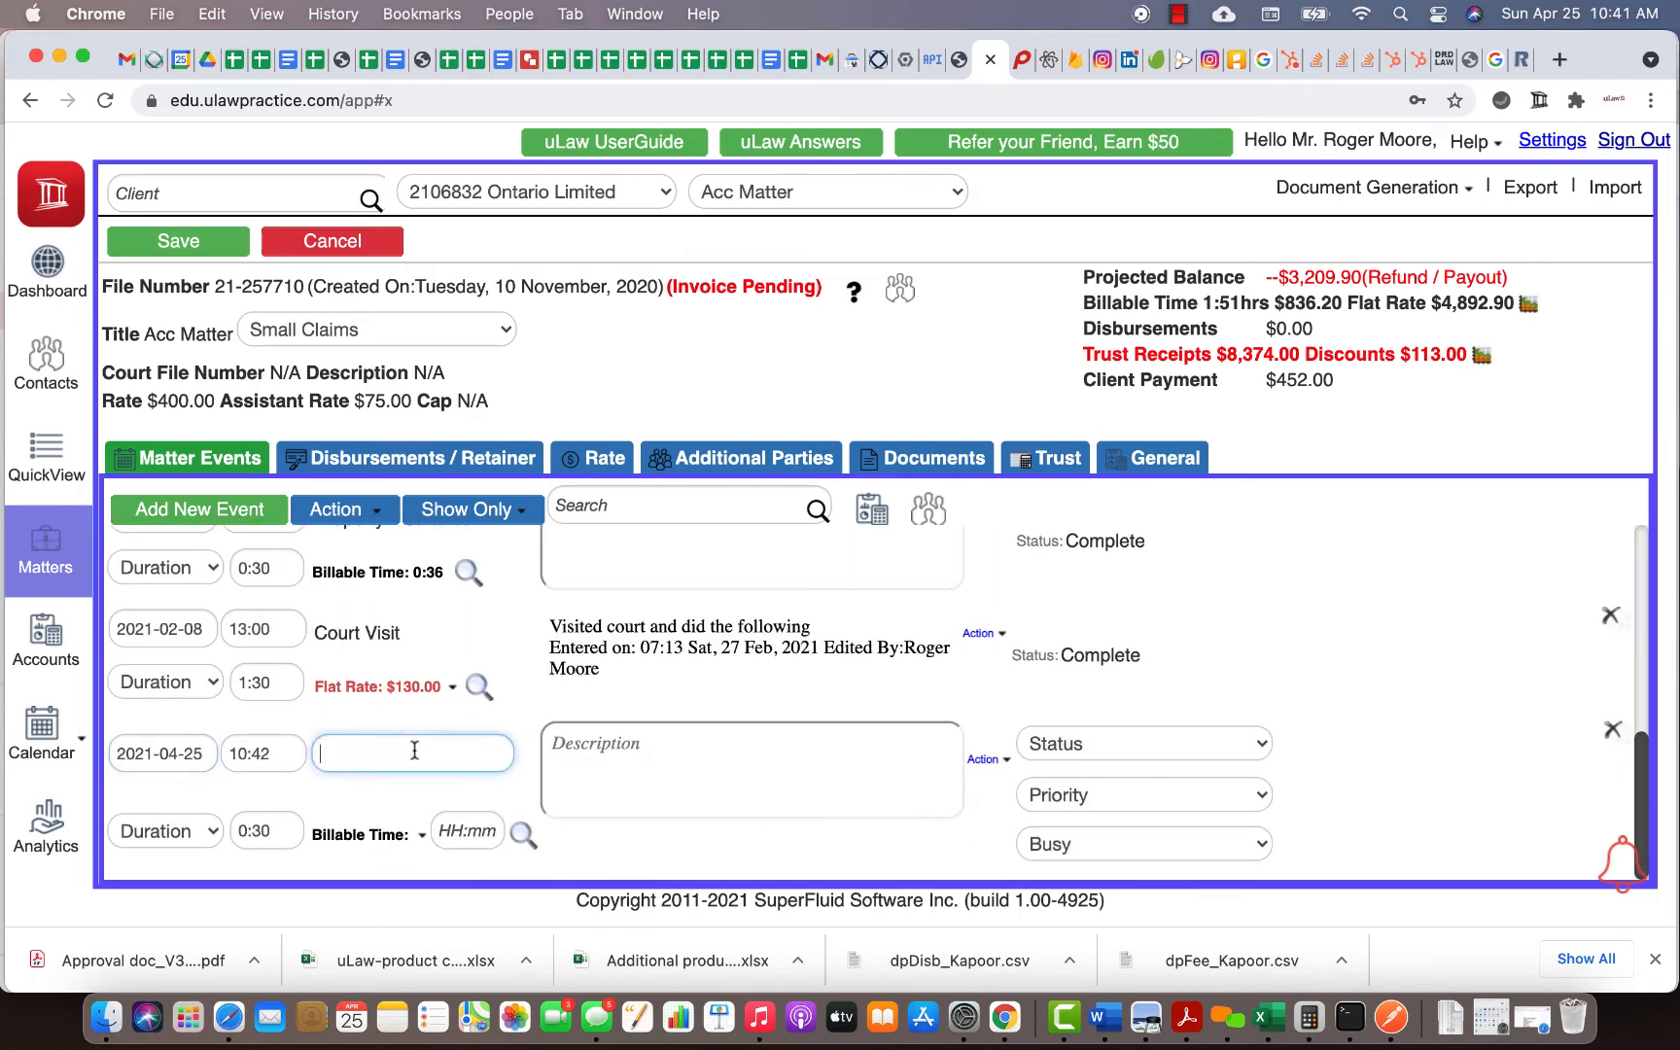
text(cout)
key(BackSpace)
key(BackSpace)
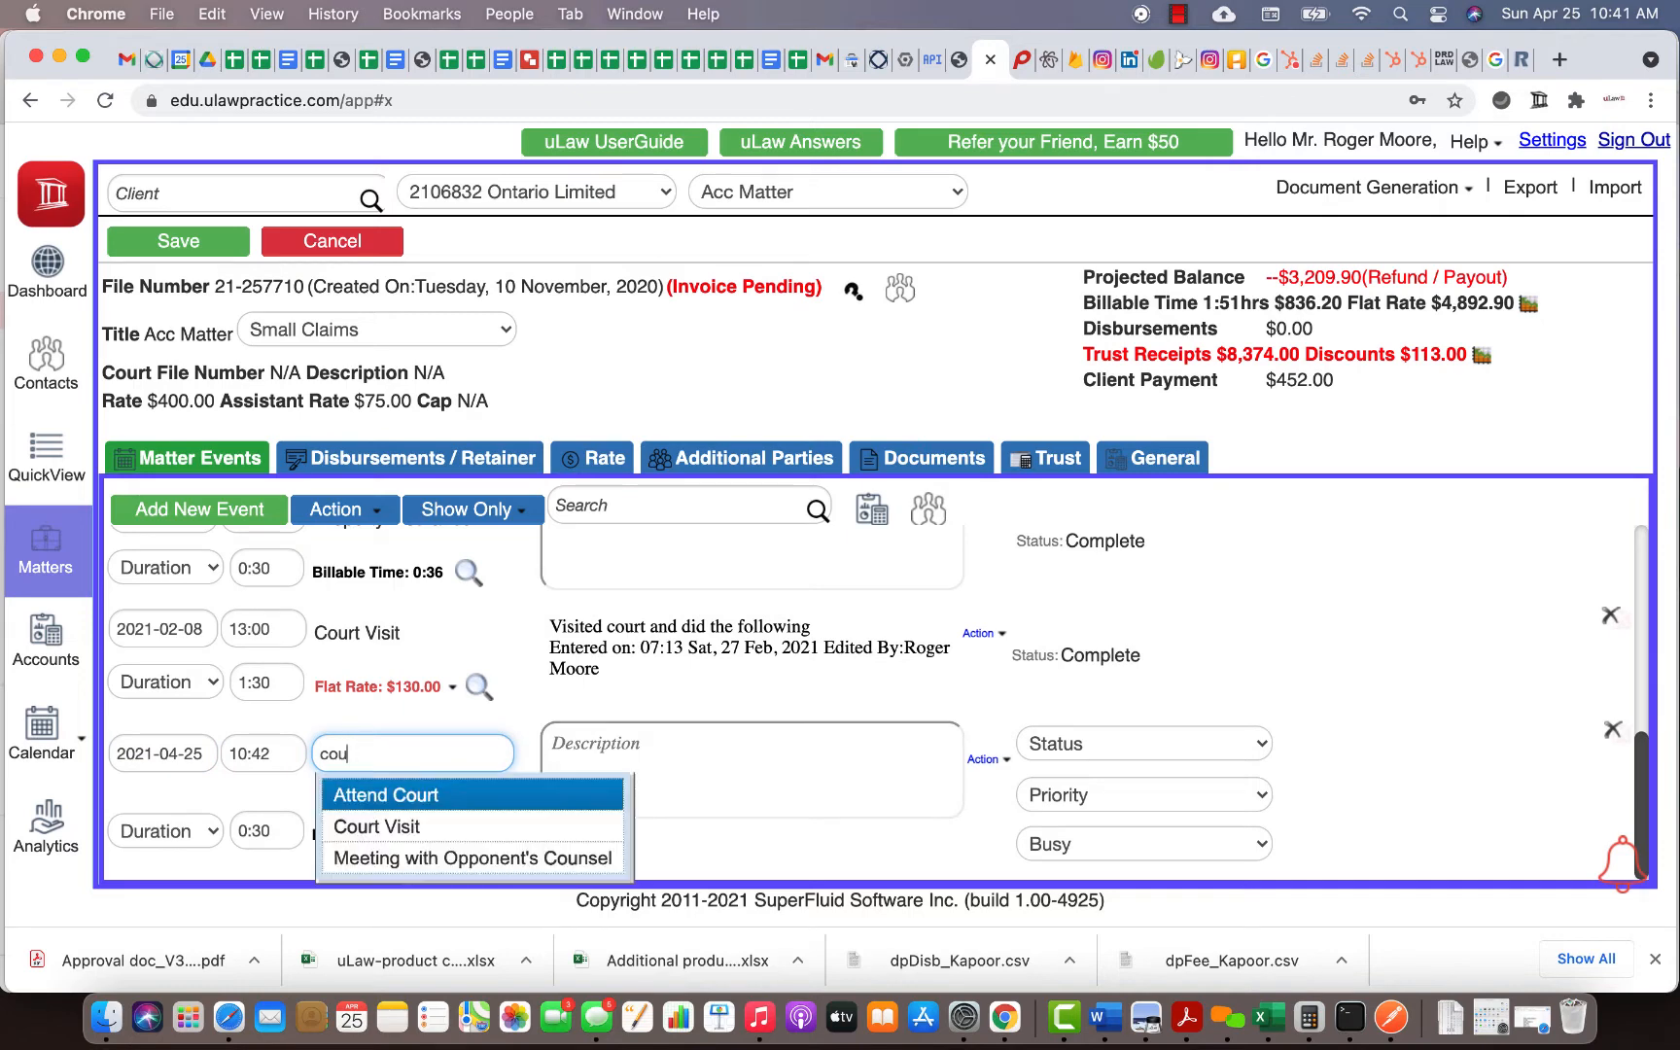
key(BackSpace)
key(BackSpace)
text(att)
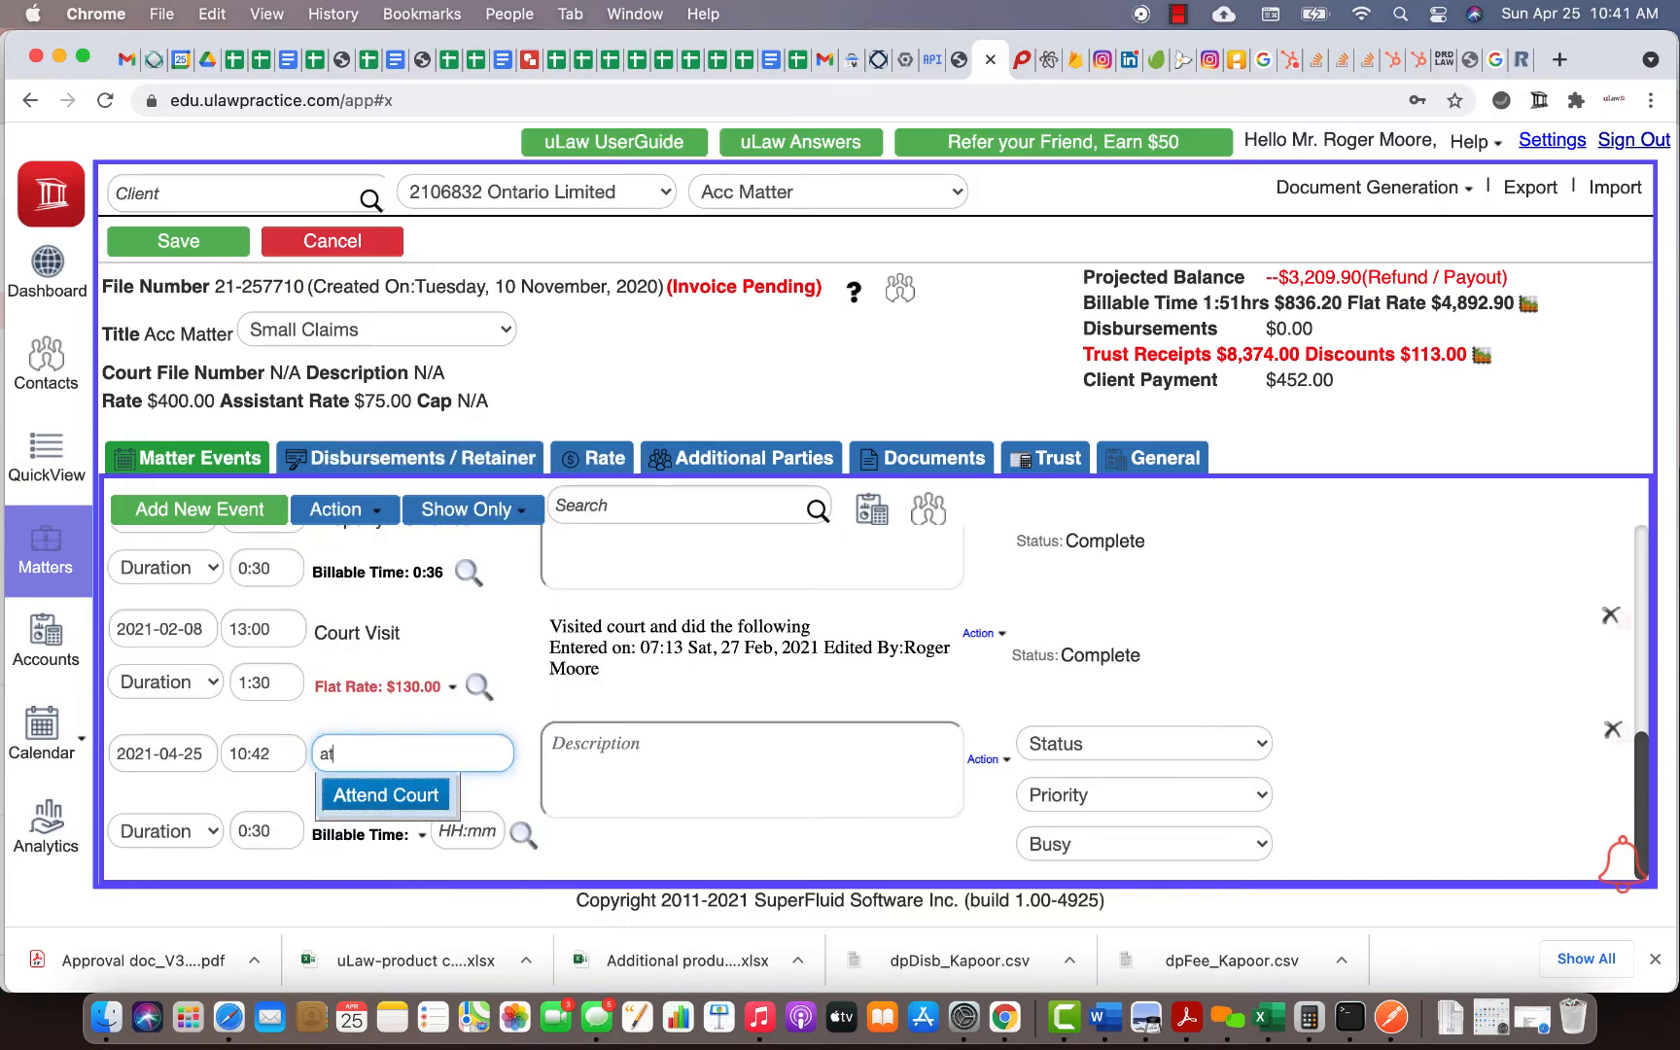
click(387, 795)
- Give the Attend Court event the description "What happened." and a billable time of 1.2 hours, and save the matter
click(606, 759)
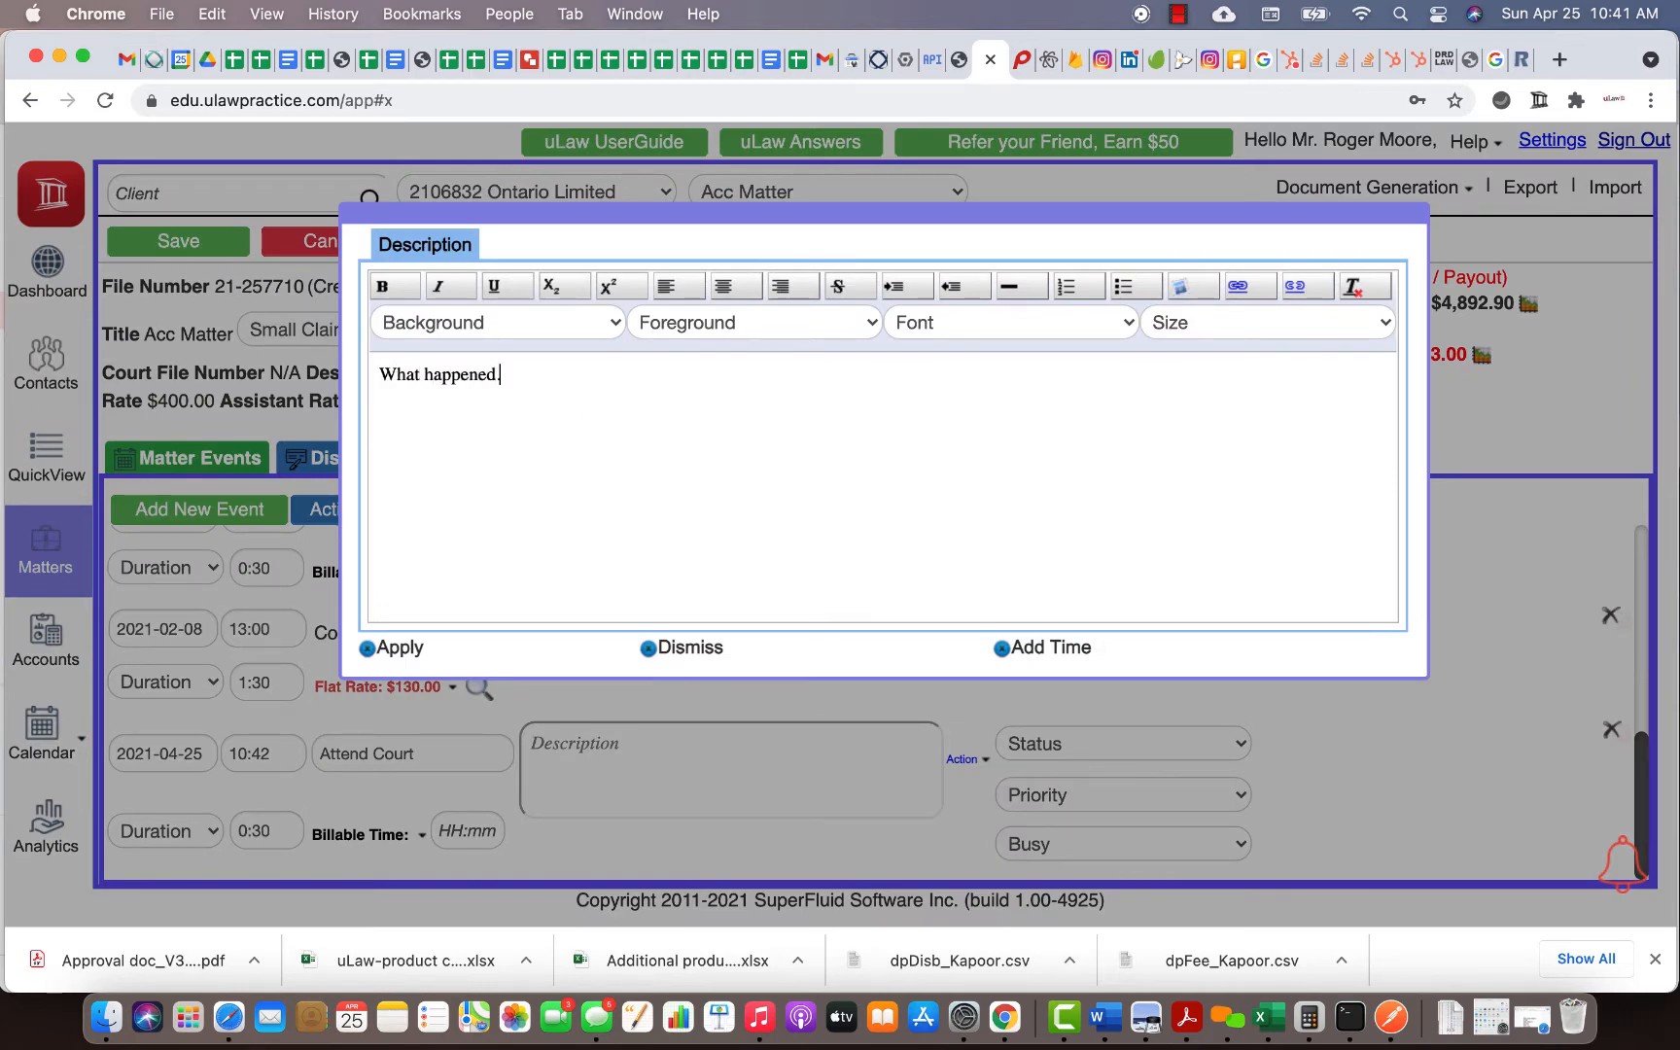
click(400, 650)
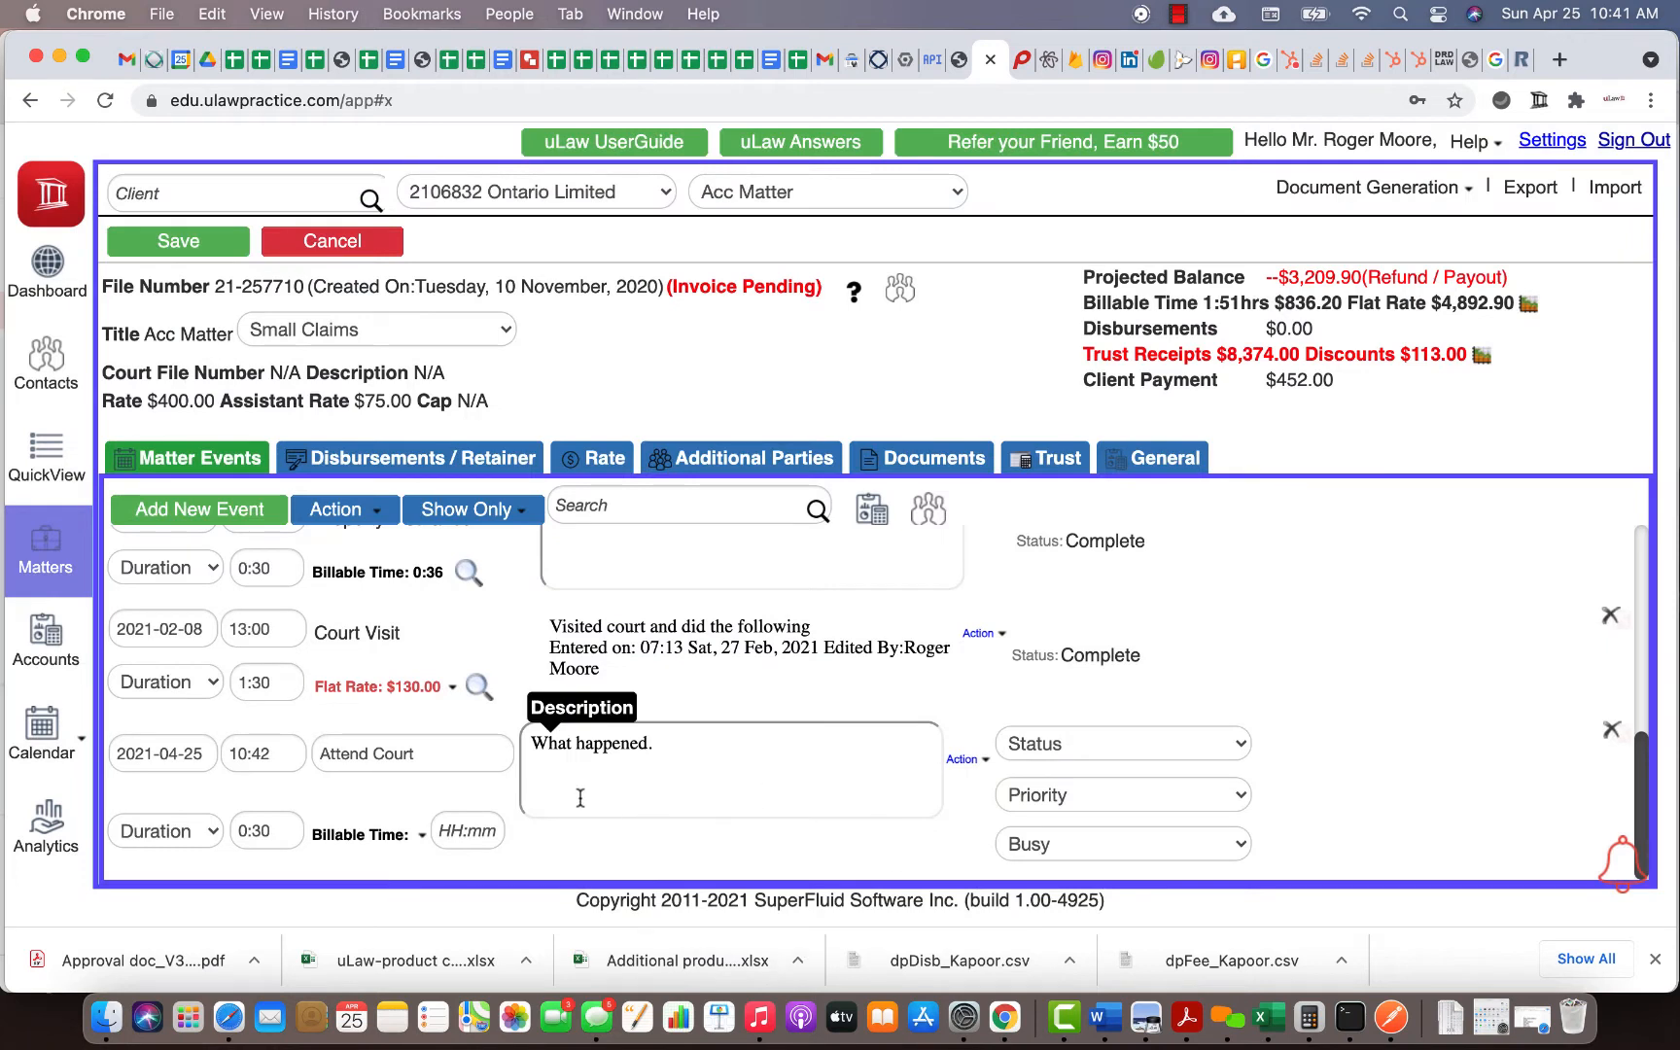
click(466, 834)
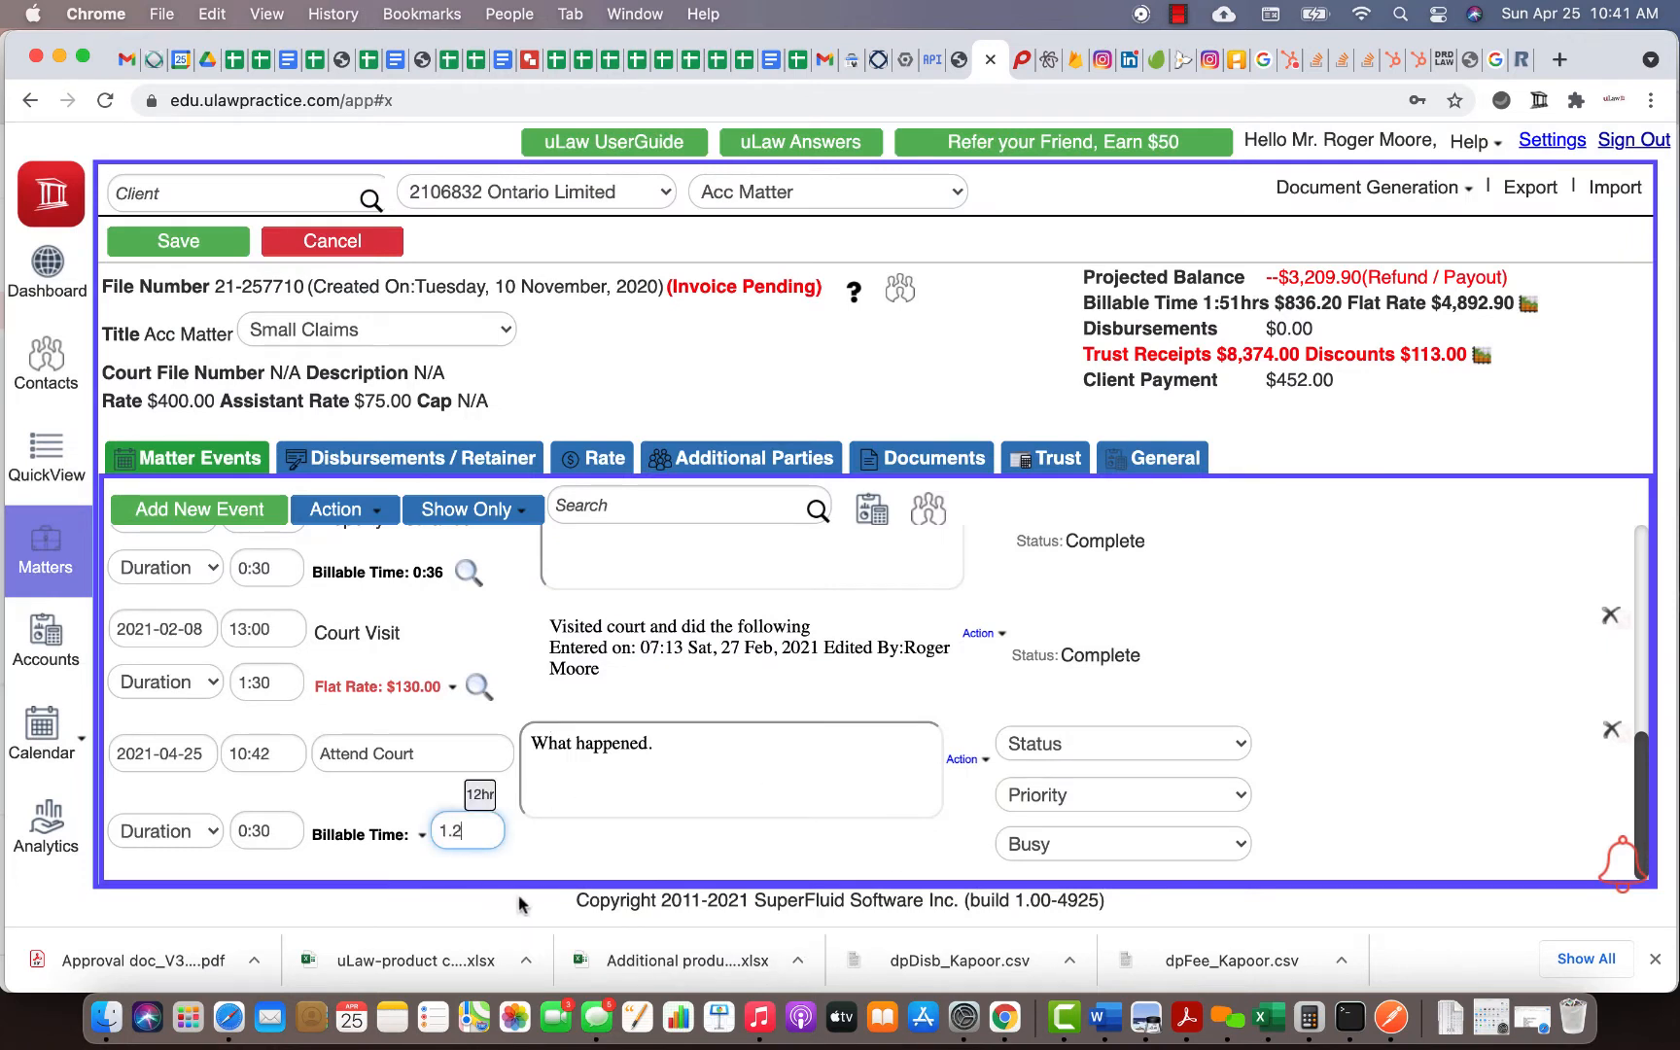
click(533, 858)
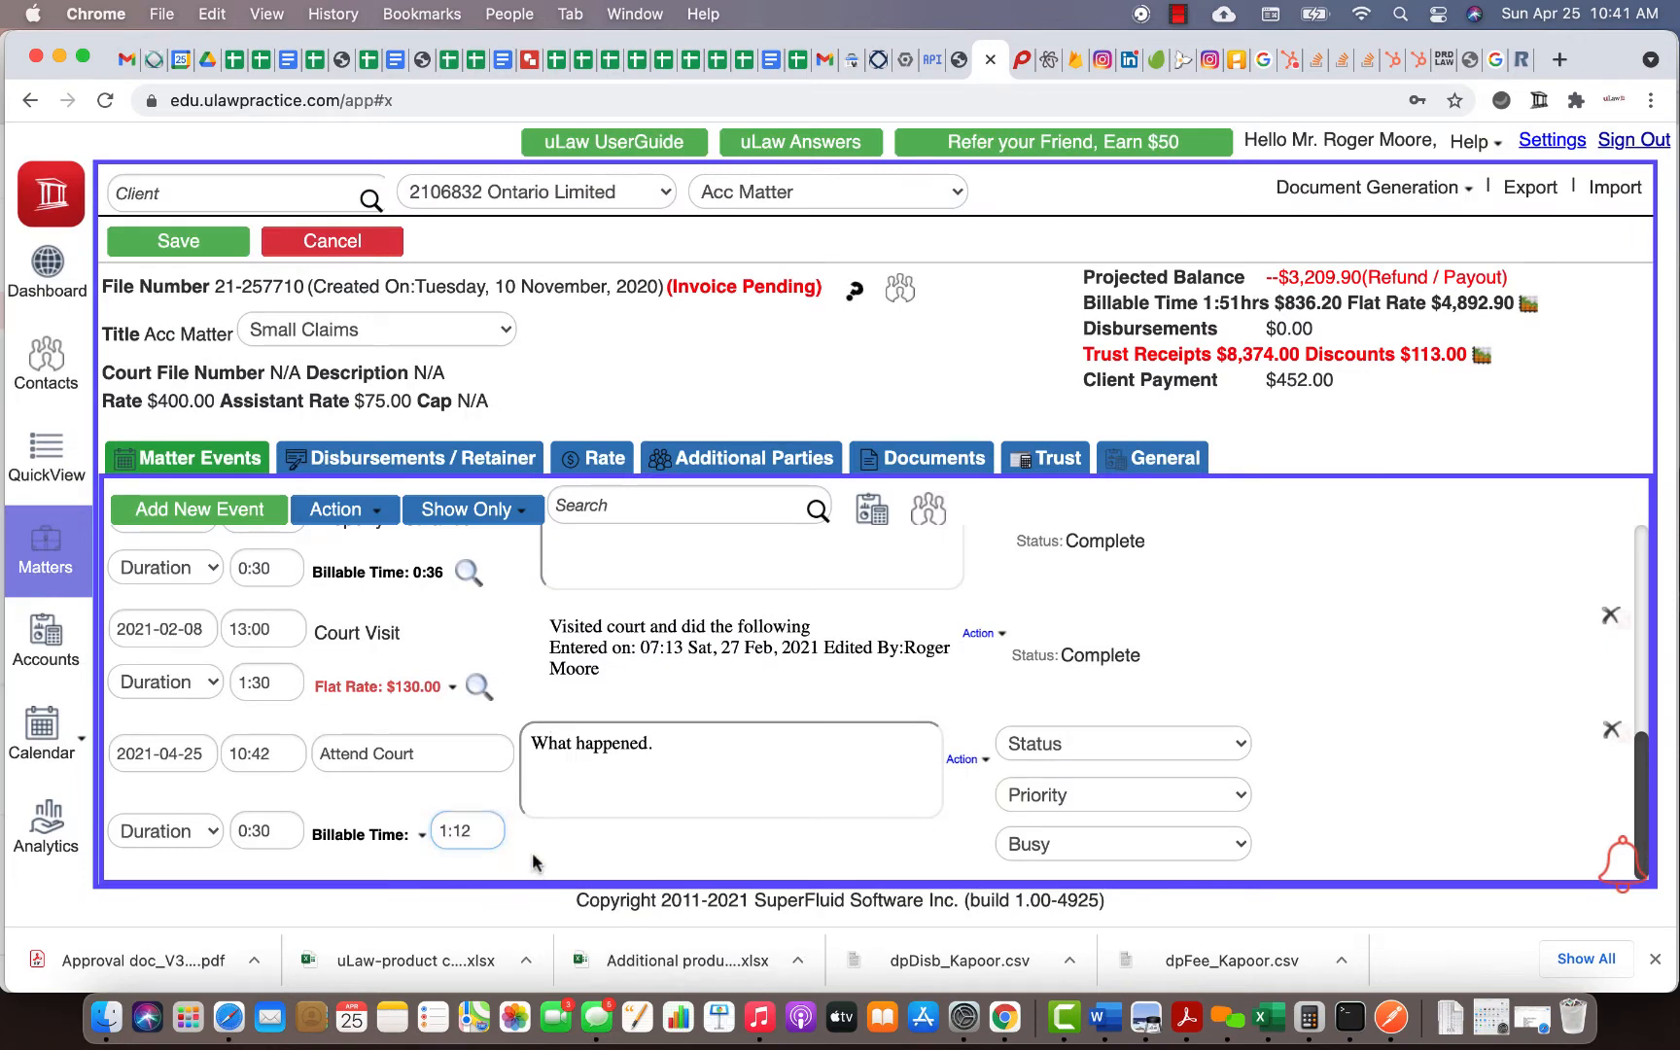
click(215, 253)
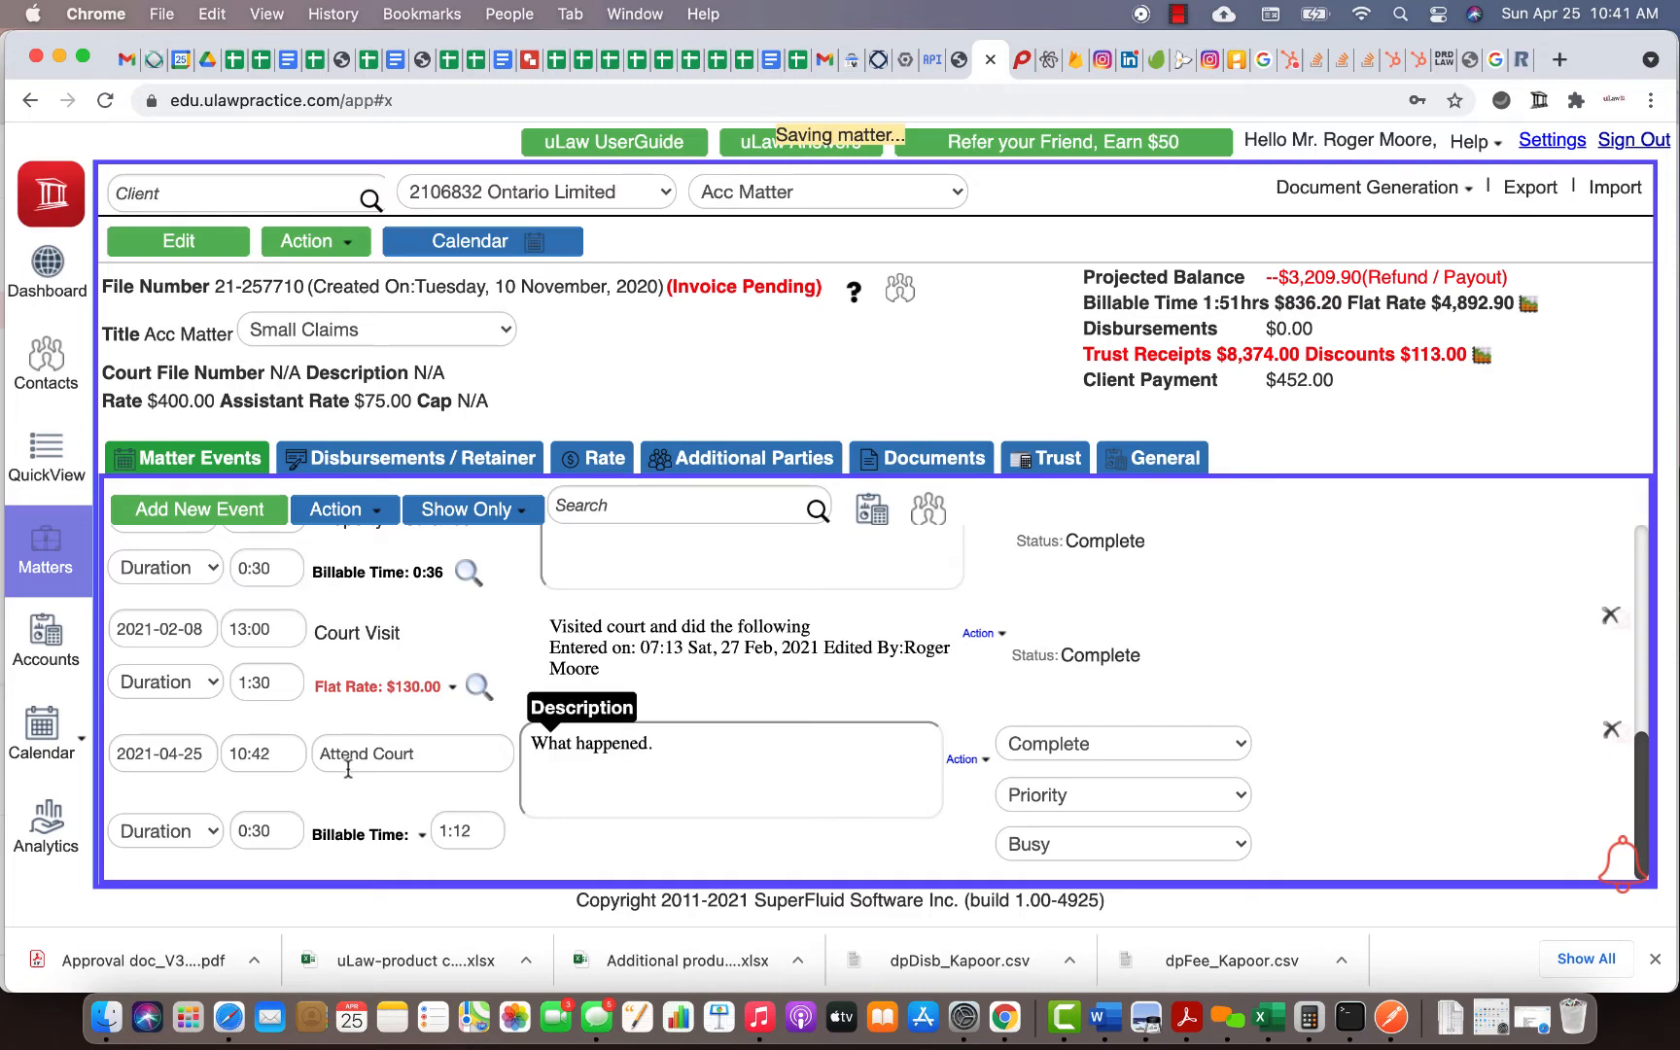
- Search the Matter section of the profile settings for "desc" to locate the invoice description option
click(1552, 139)
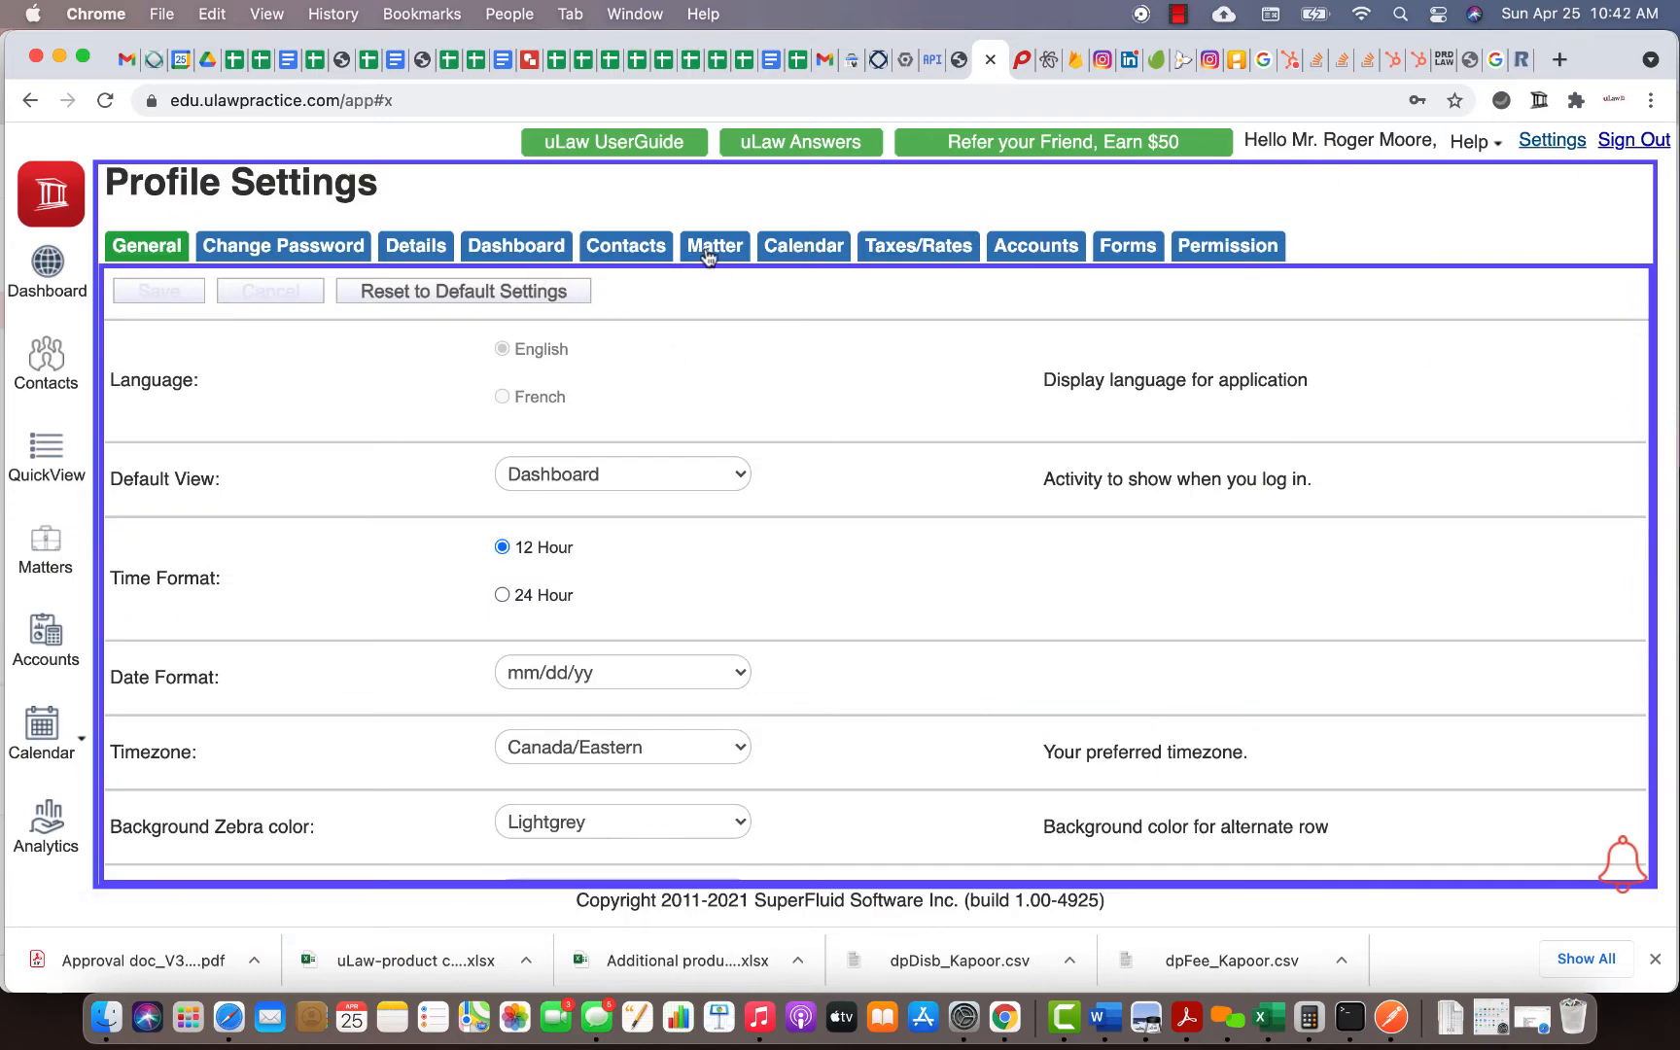
click(717, 255)
scroll(554, 766, down, 10)
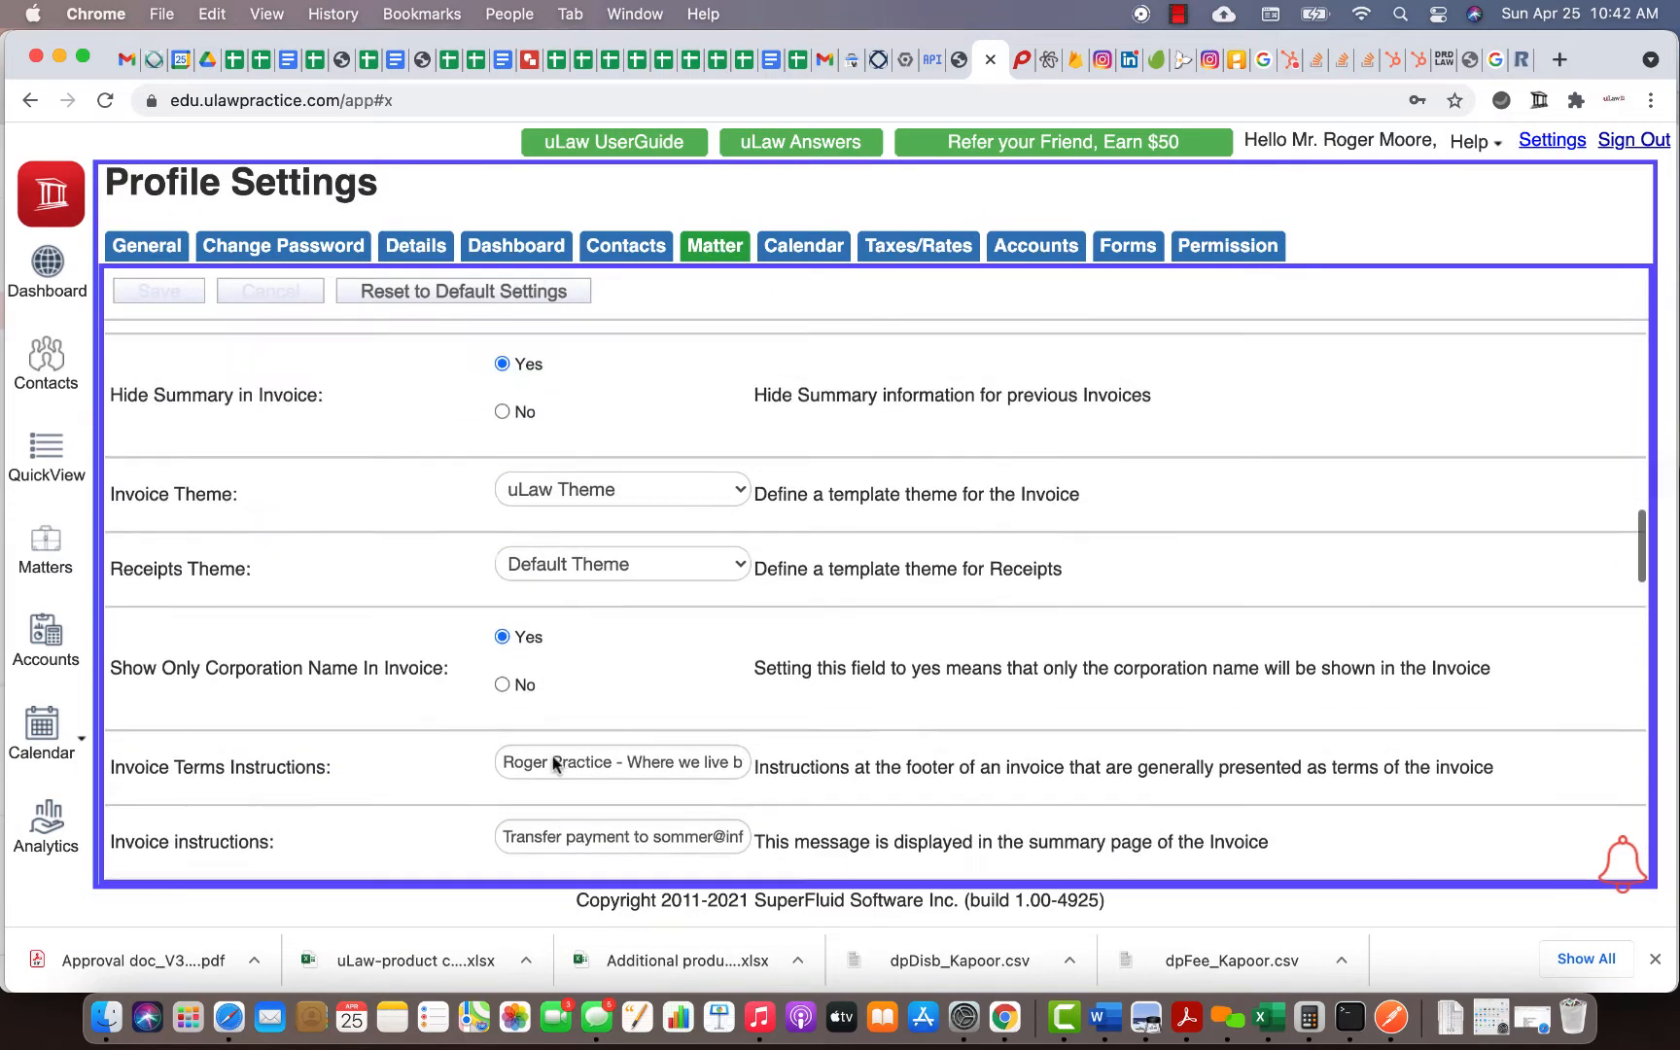
scroll(552, 763, up, 3)
scroll(552, 757, up, 4)
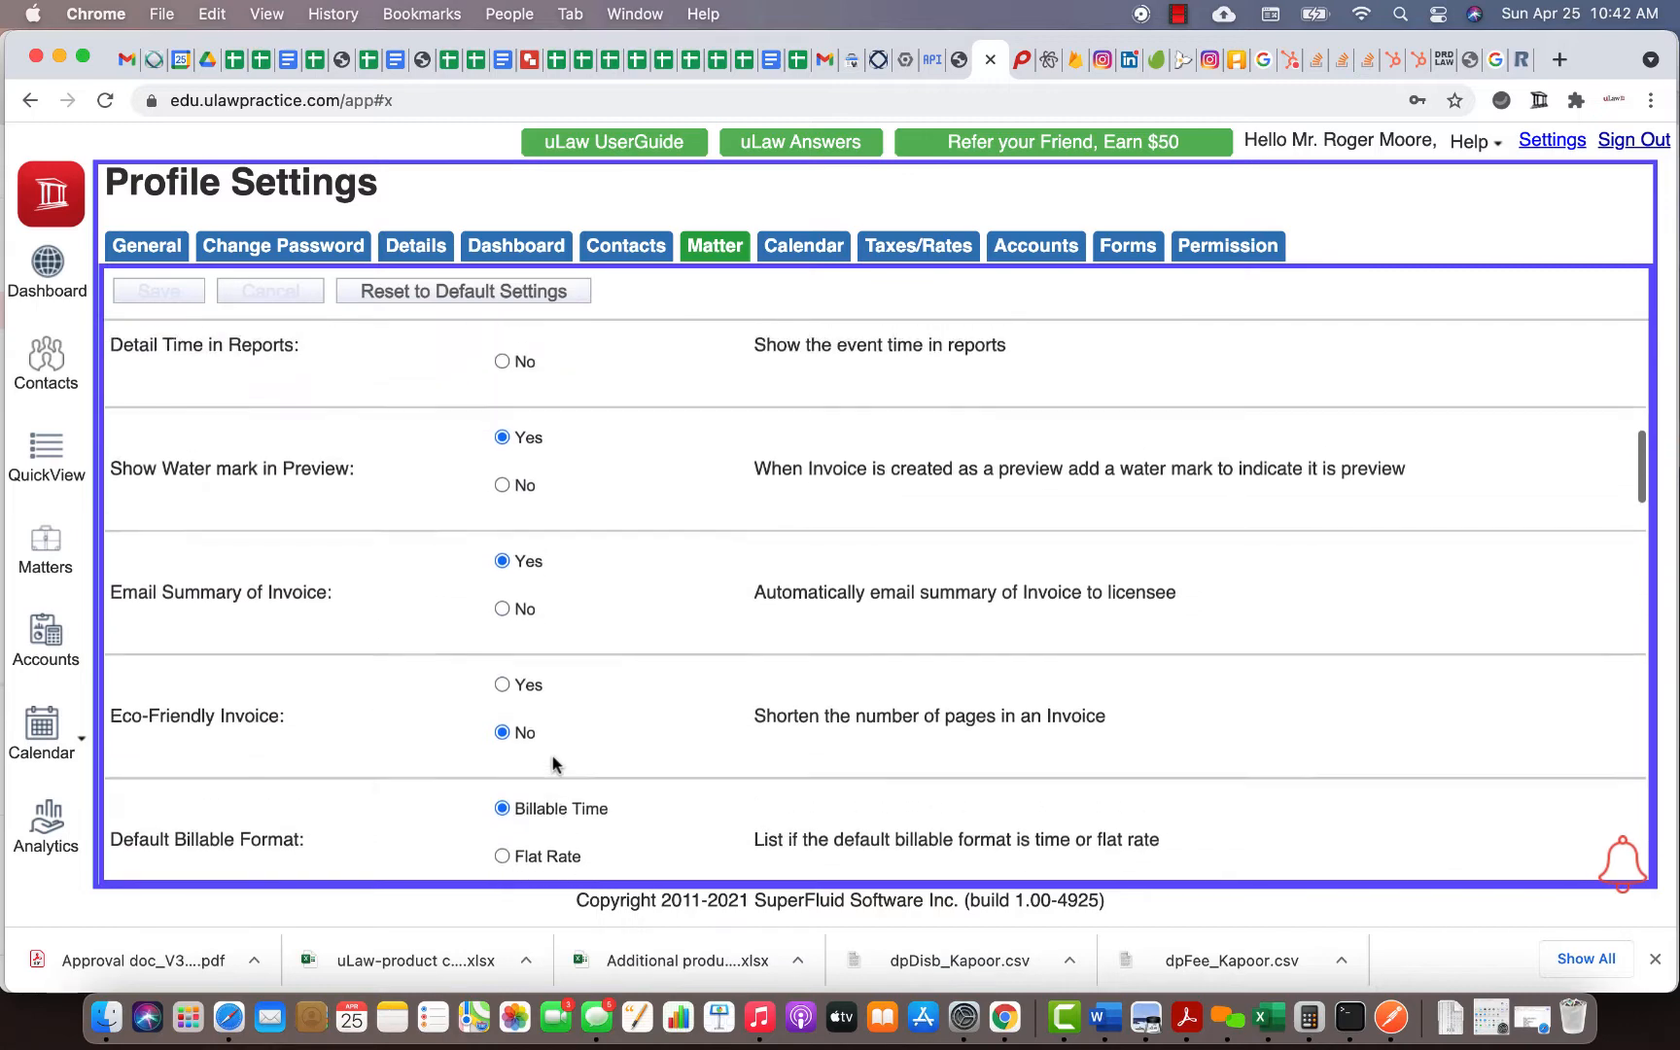
key(super+f)
text(desc)
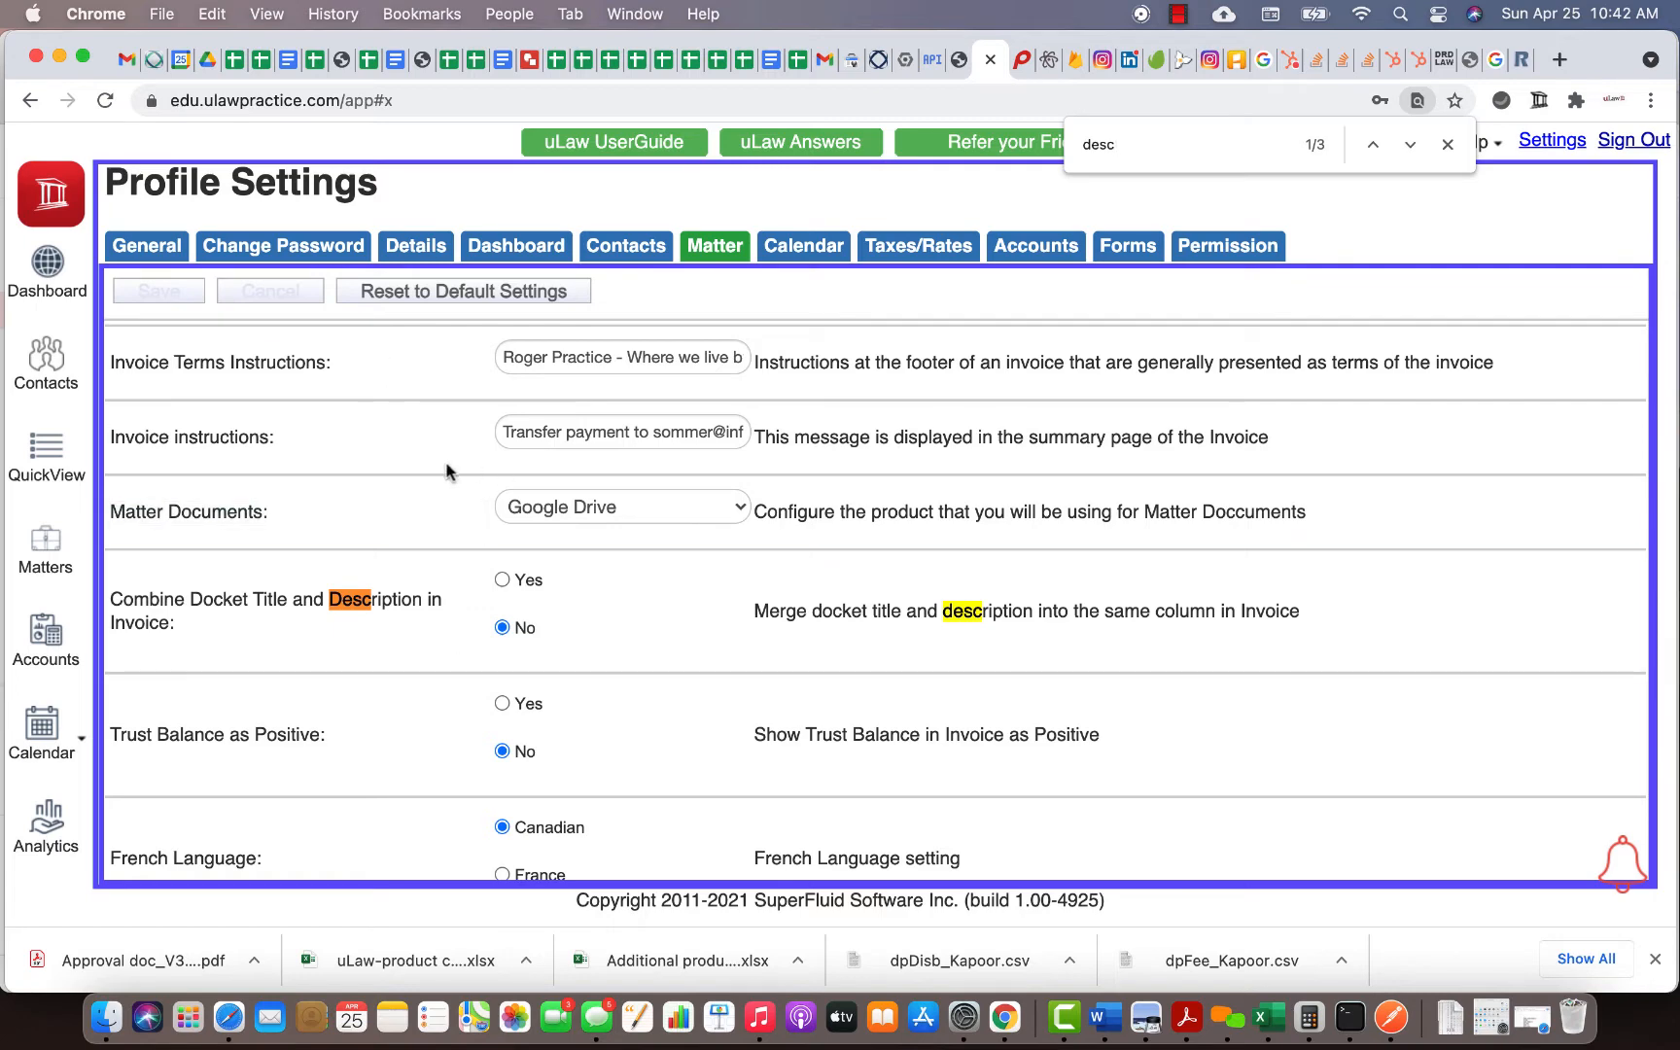
- Generate a pre-bill invoice preview for Acc Matter with descriptions shown, and open the resulting PDF to examine its docket table
click(46, 559)
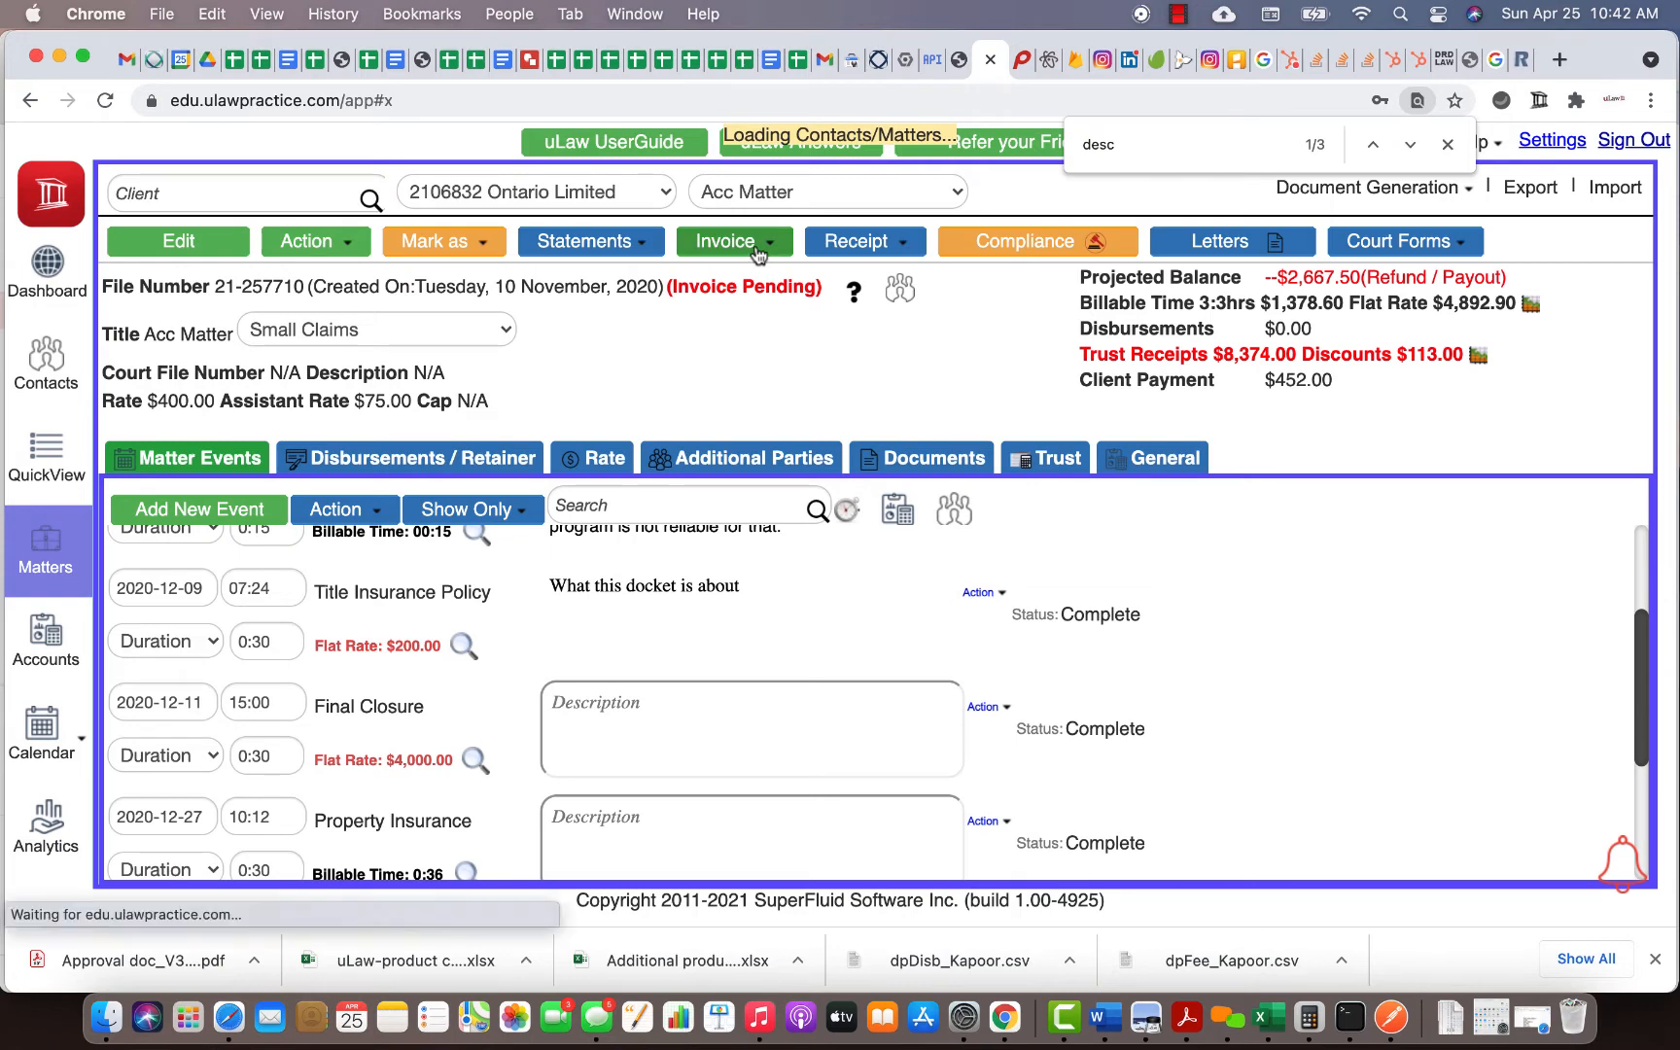
click(755, 245)
click(756, 243)
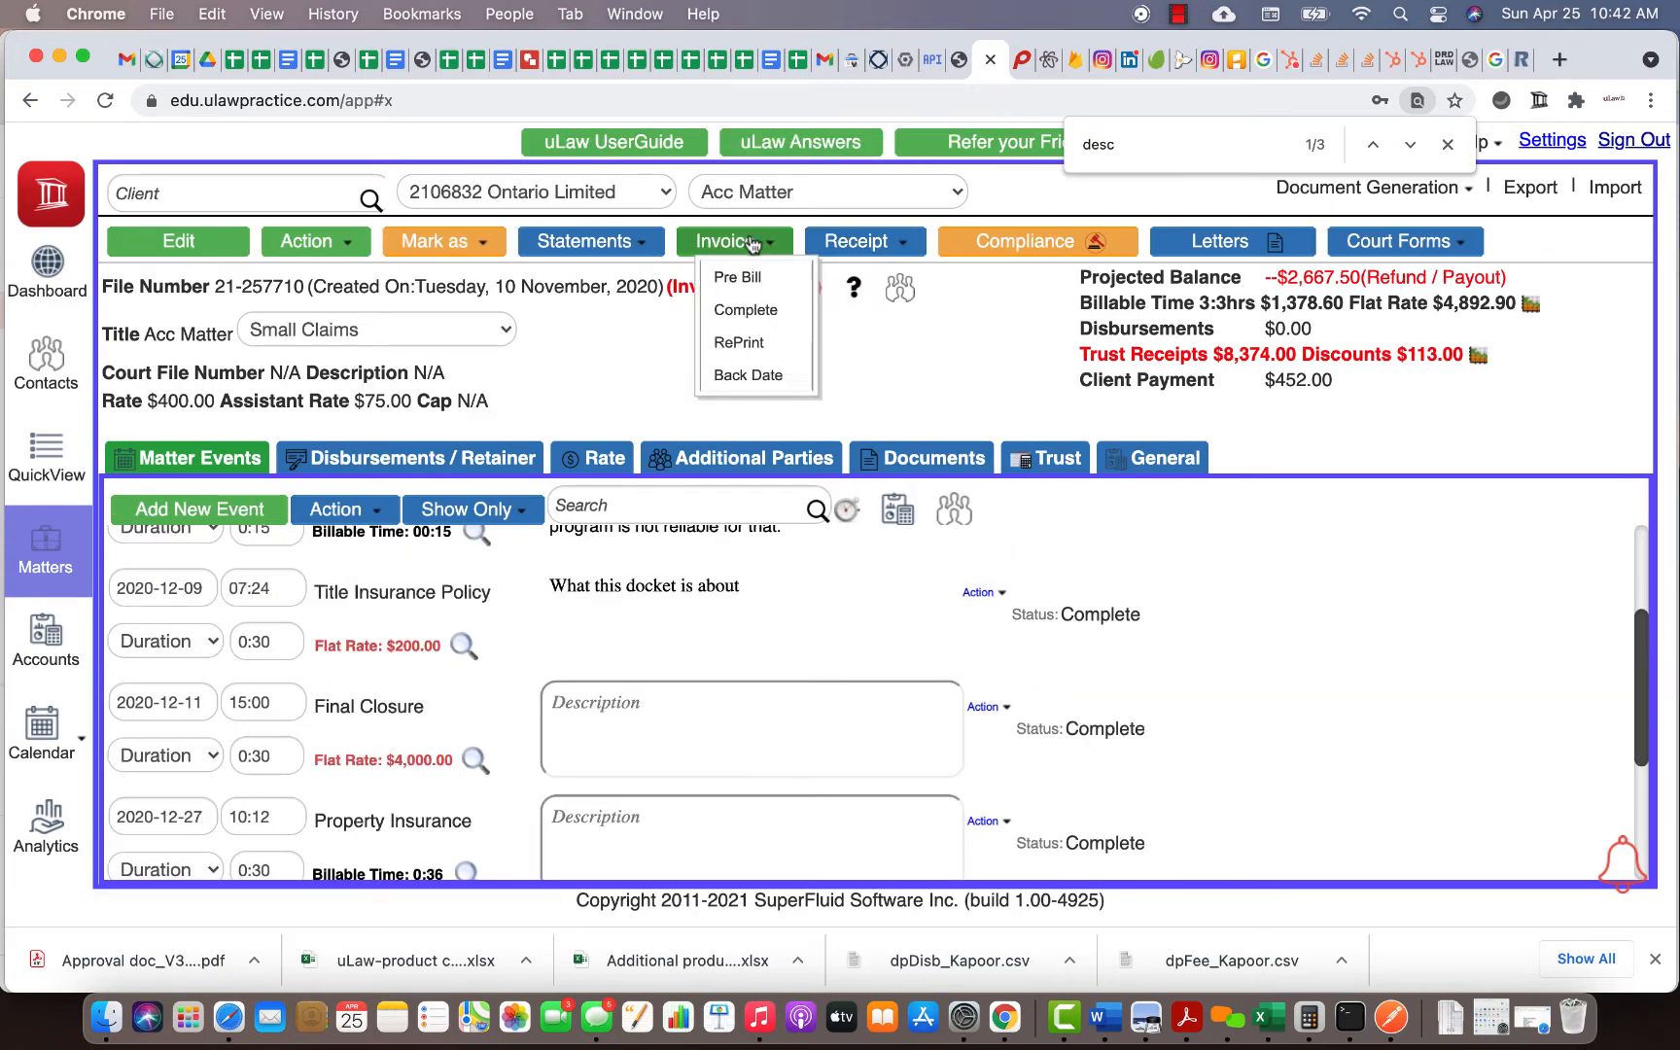
click(745, 277)
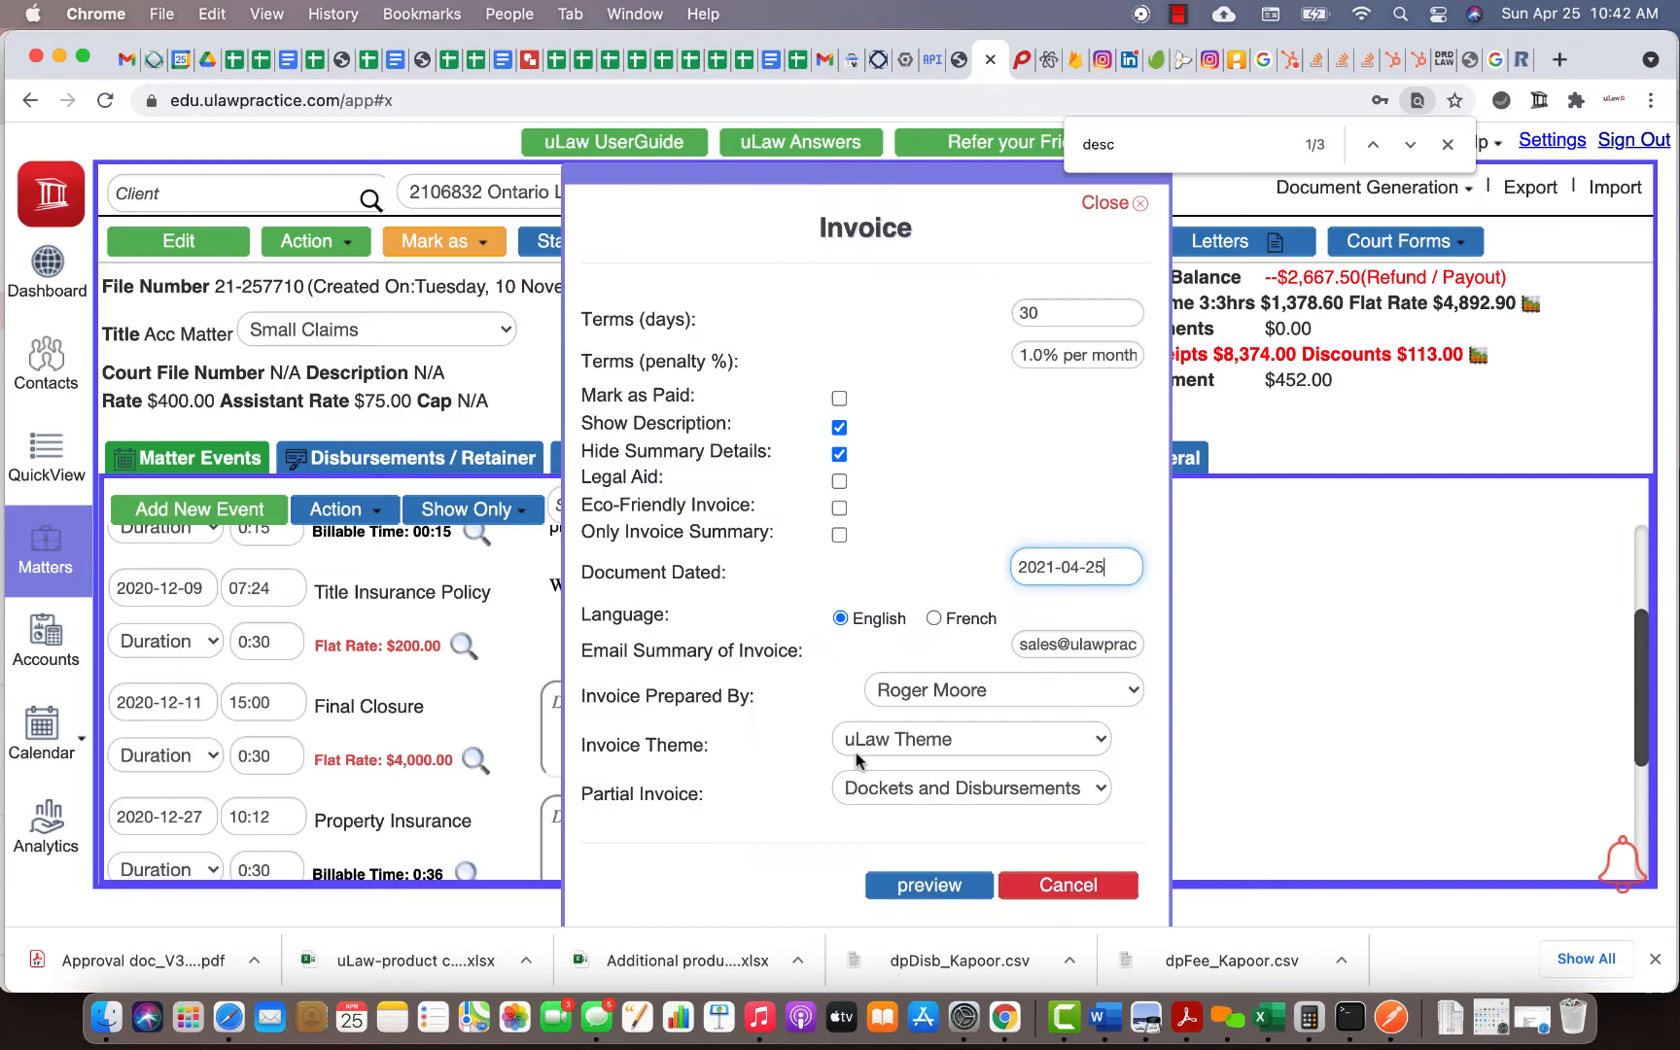
click(925, 884)
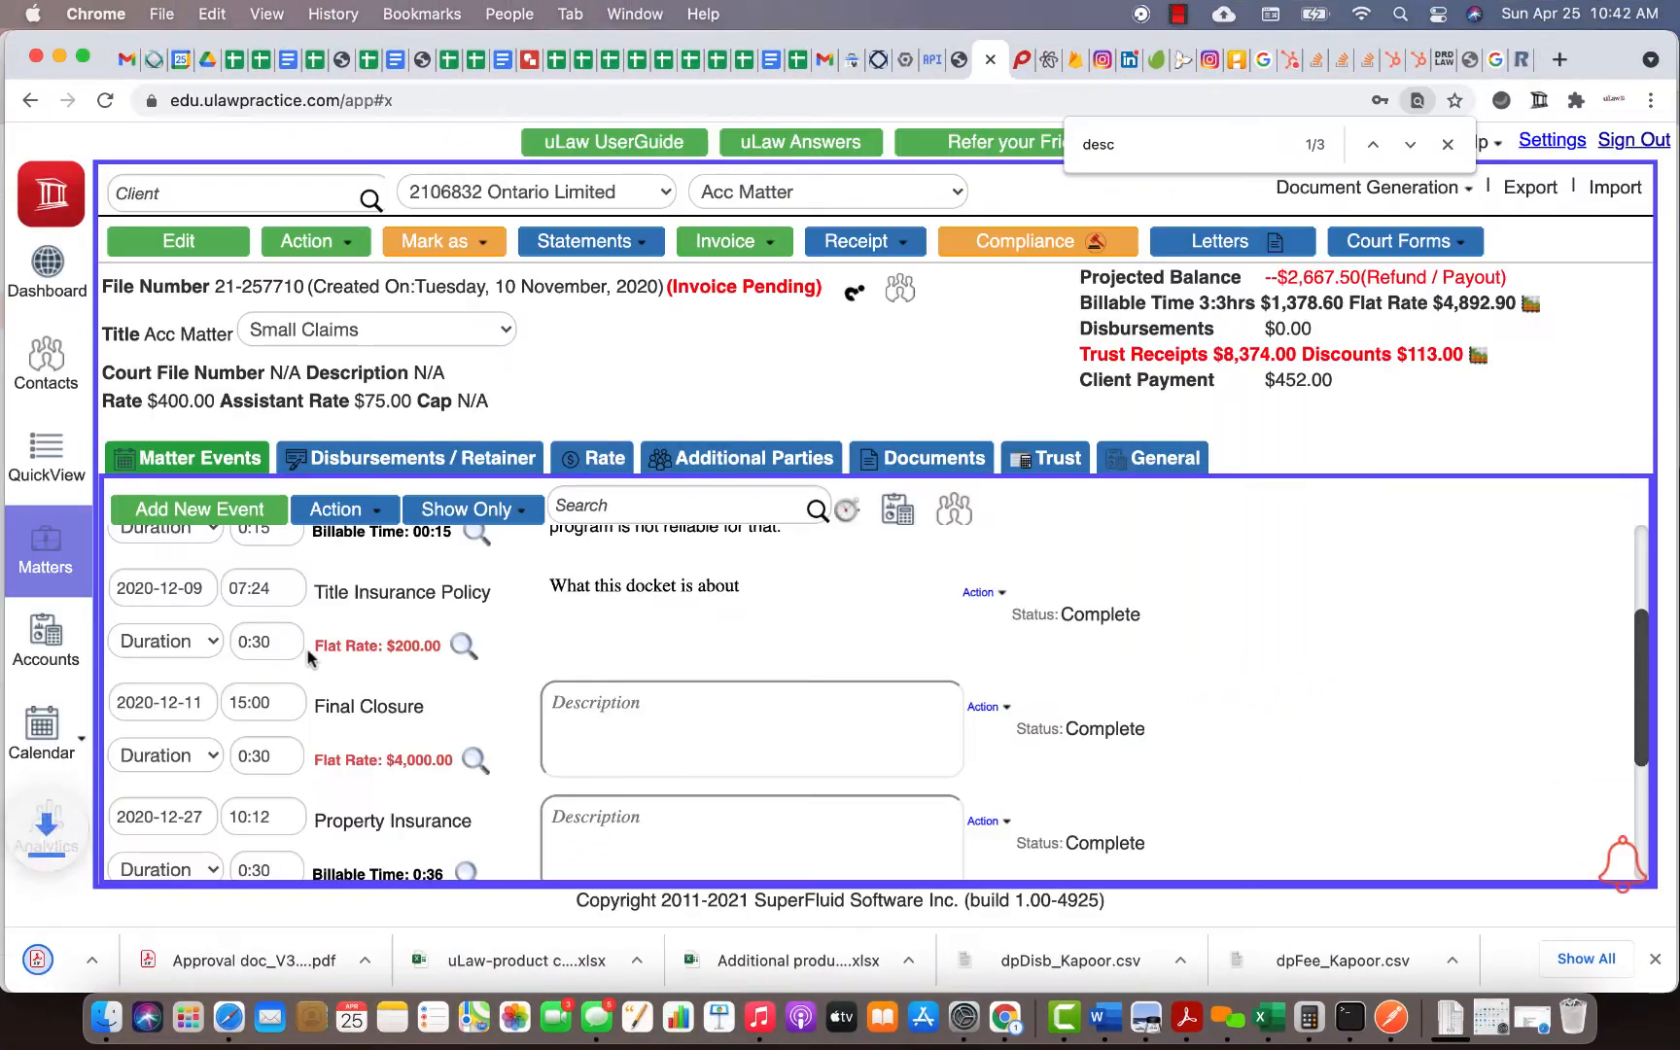
click(115, 957)
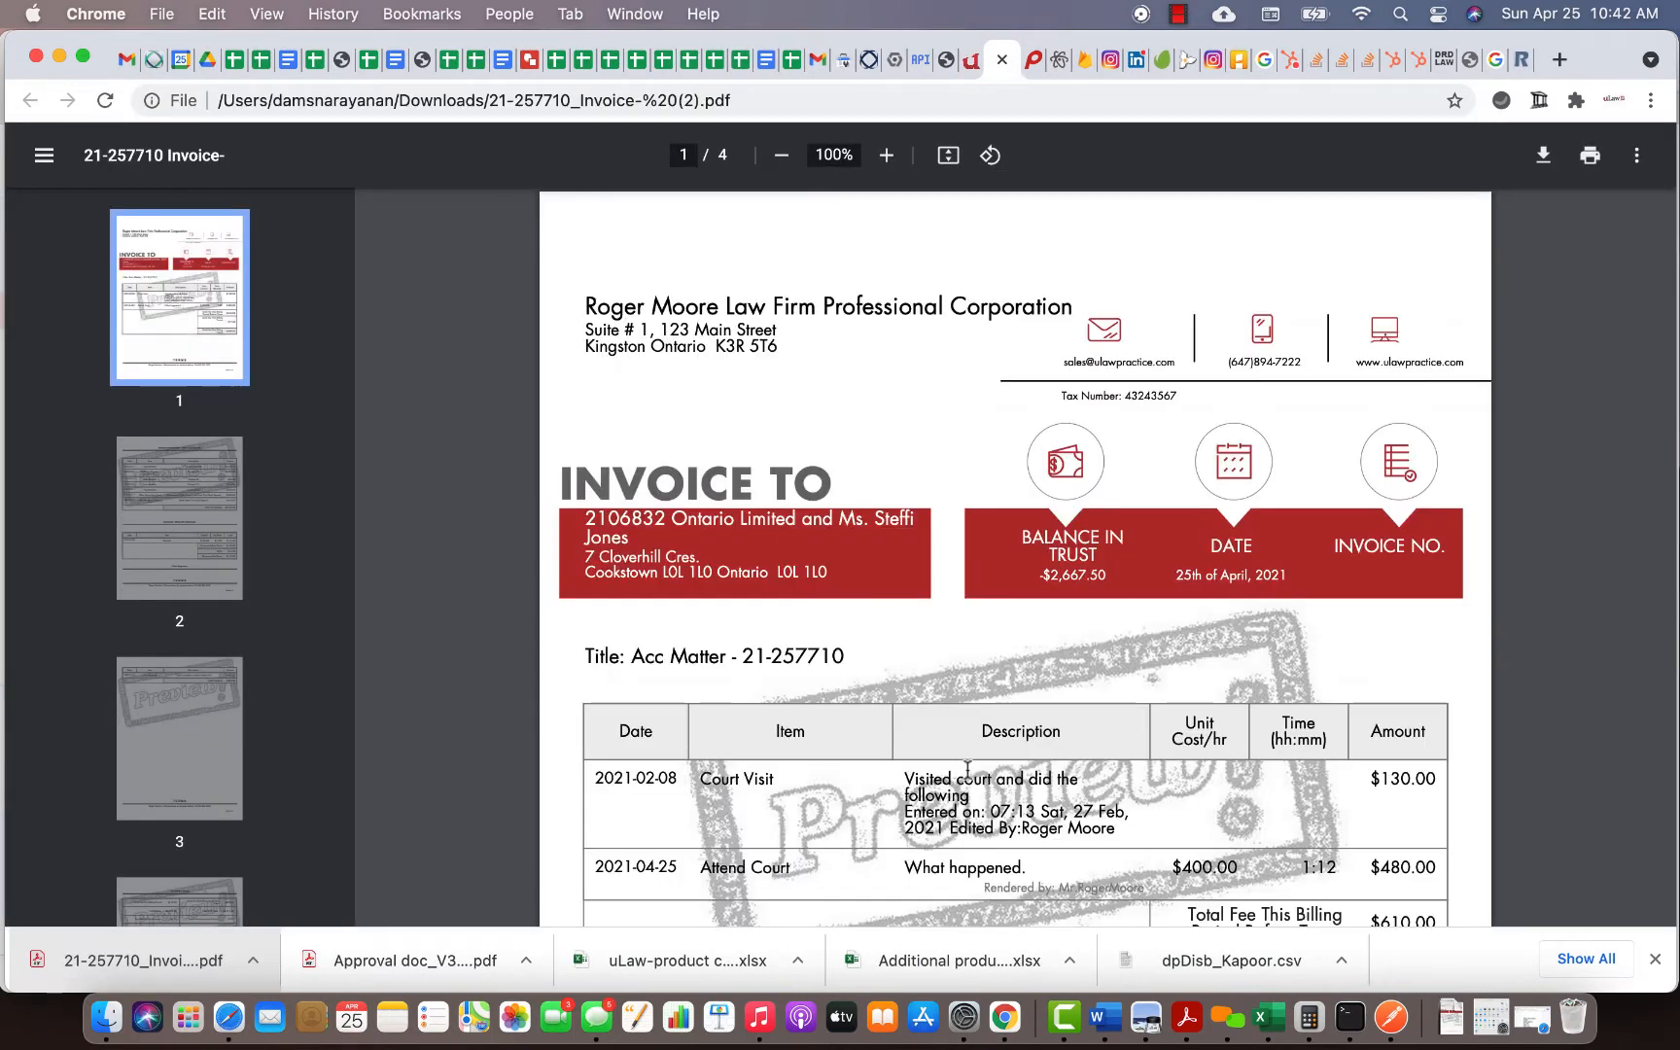
scroll(766, 805, down, 2)
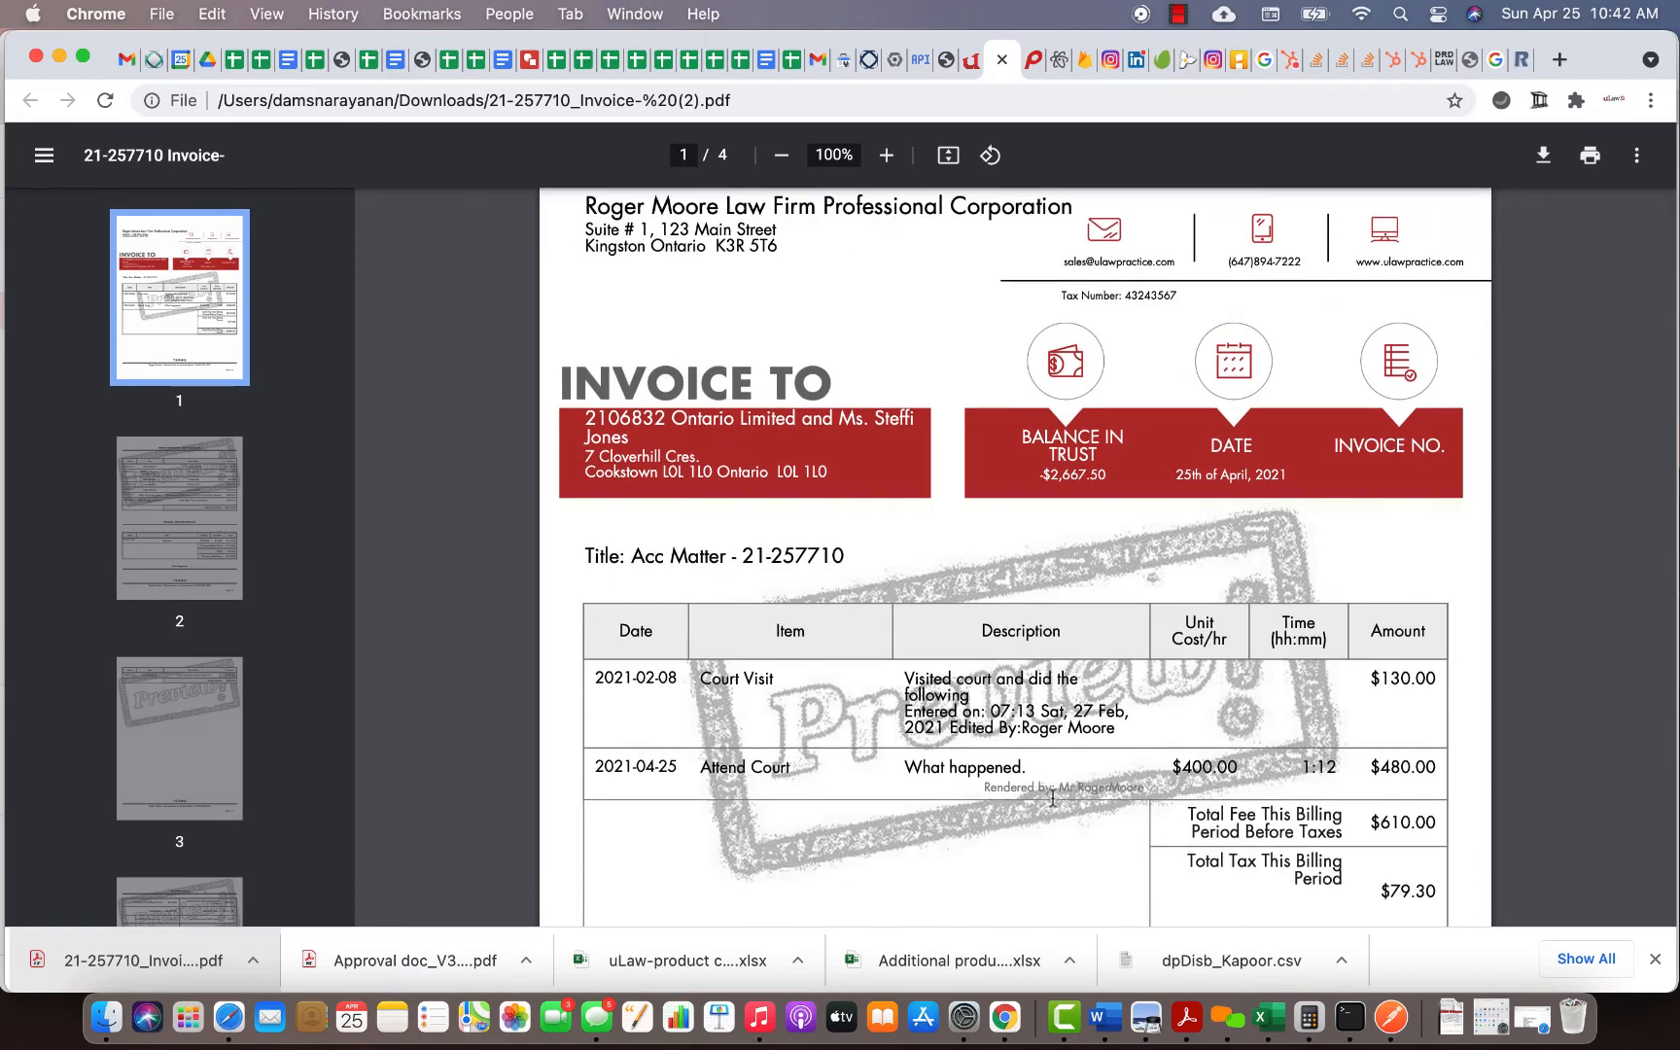
key(super+f)
- Set Combine Docket Title and Description in Invoice to Yes in the Matter profile settings and save
click(972, 62)
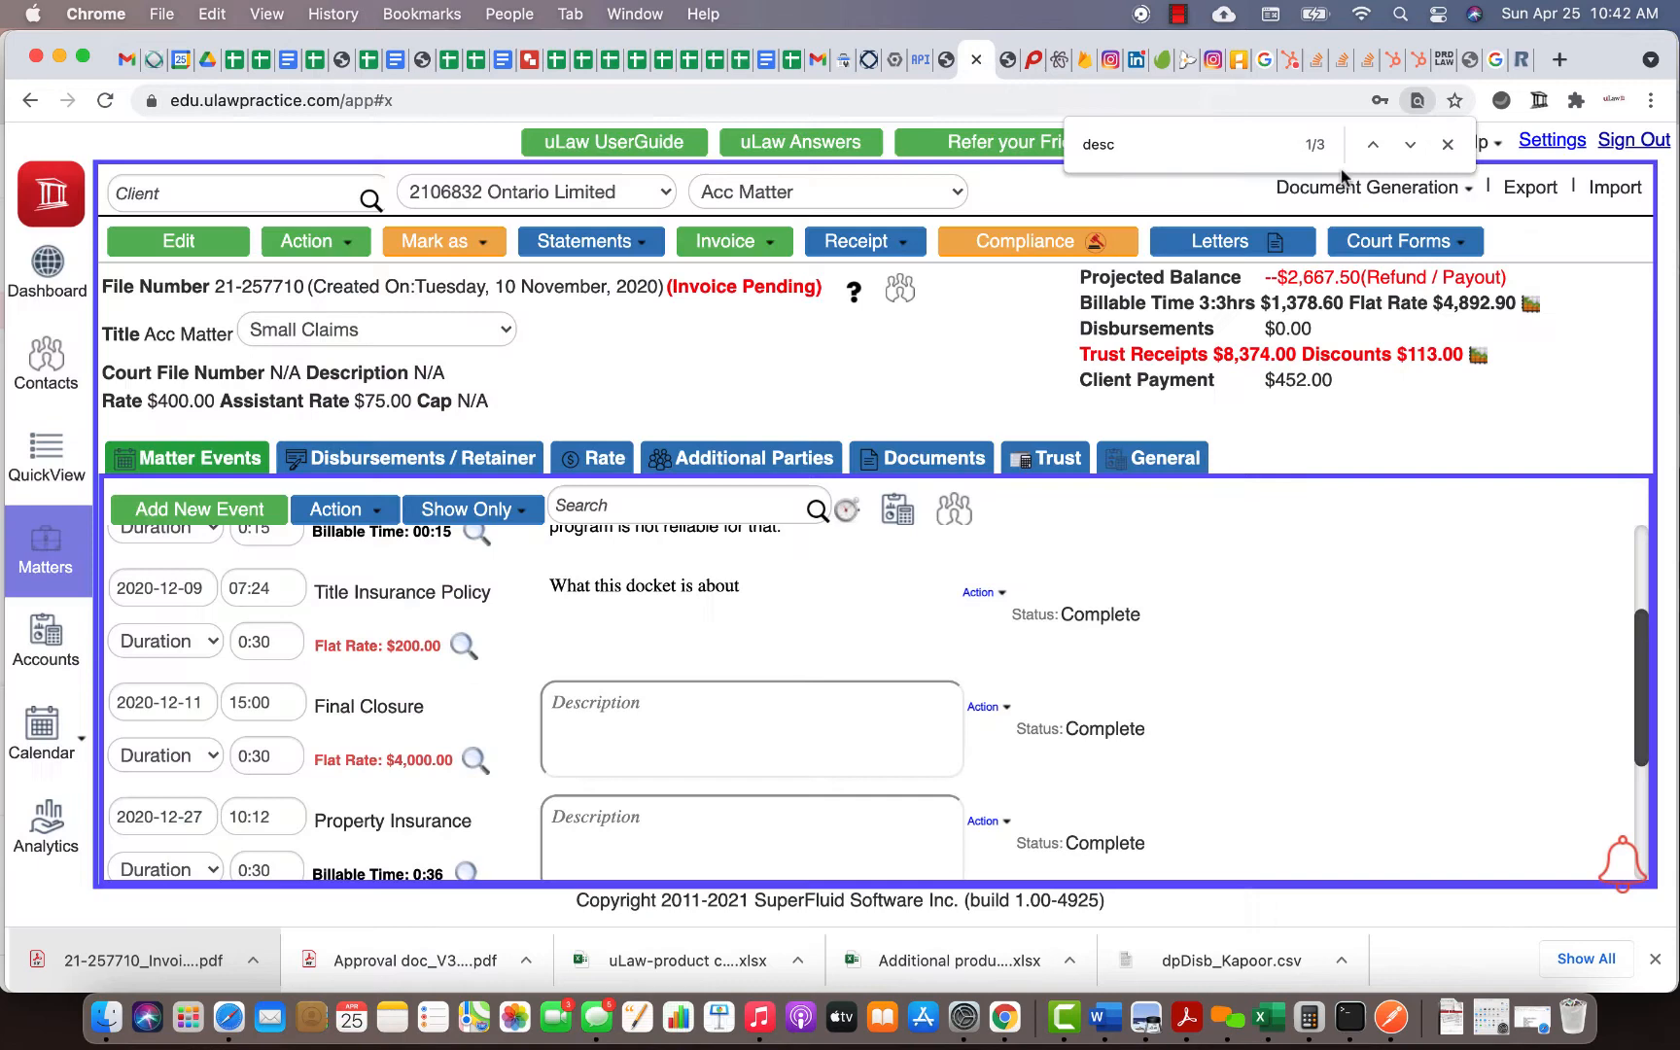
click(1552, 146)
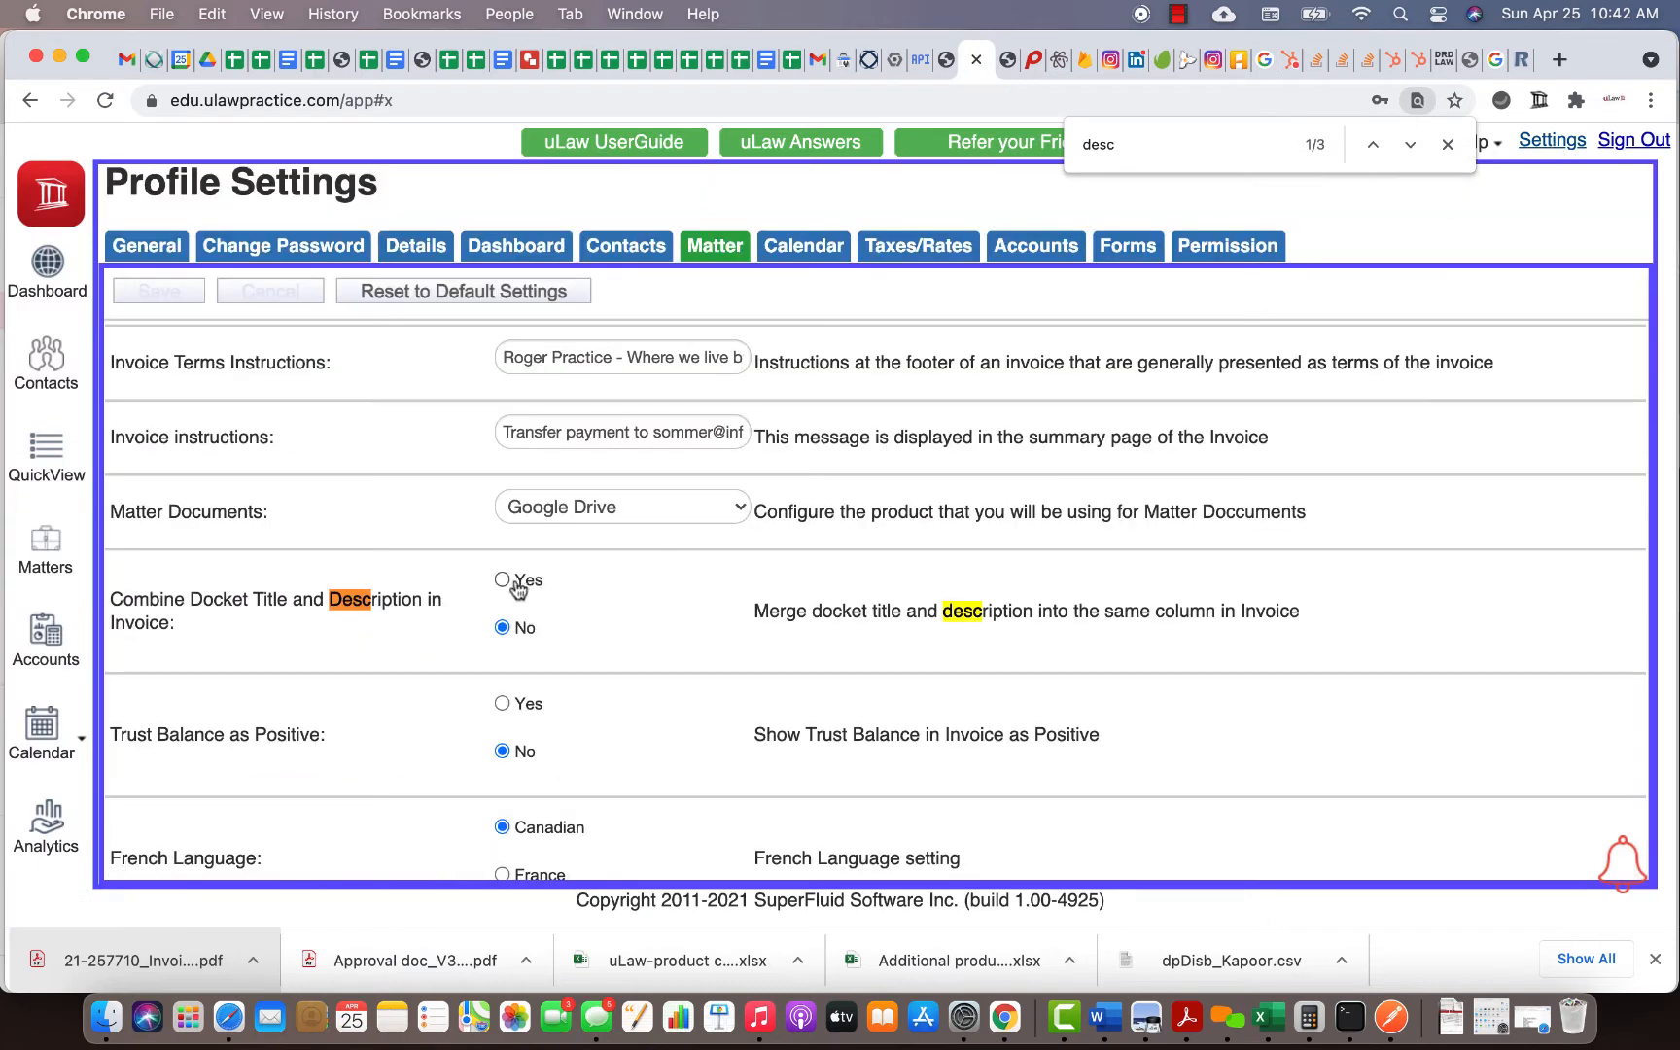
click(502, 581)
click(161, 293)
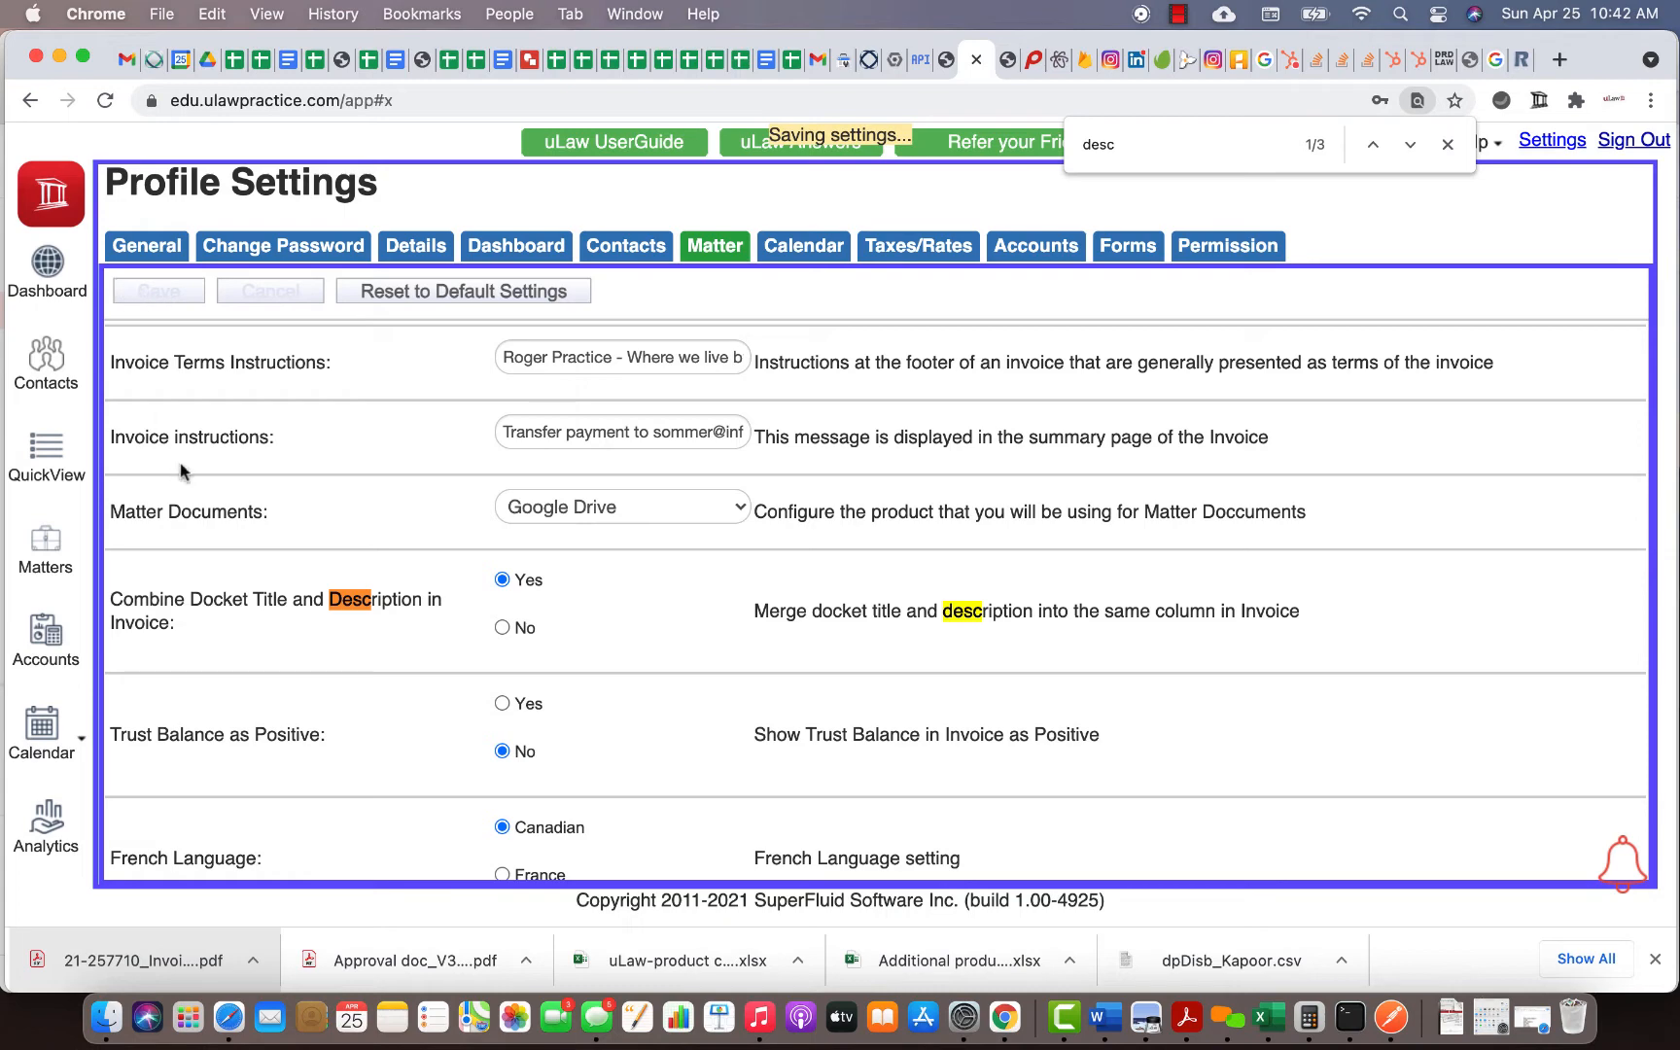
- Generate another pre-bill preview of Acc Matter with the combined docket title and description setting, and open the new PDF
click(58, 571)
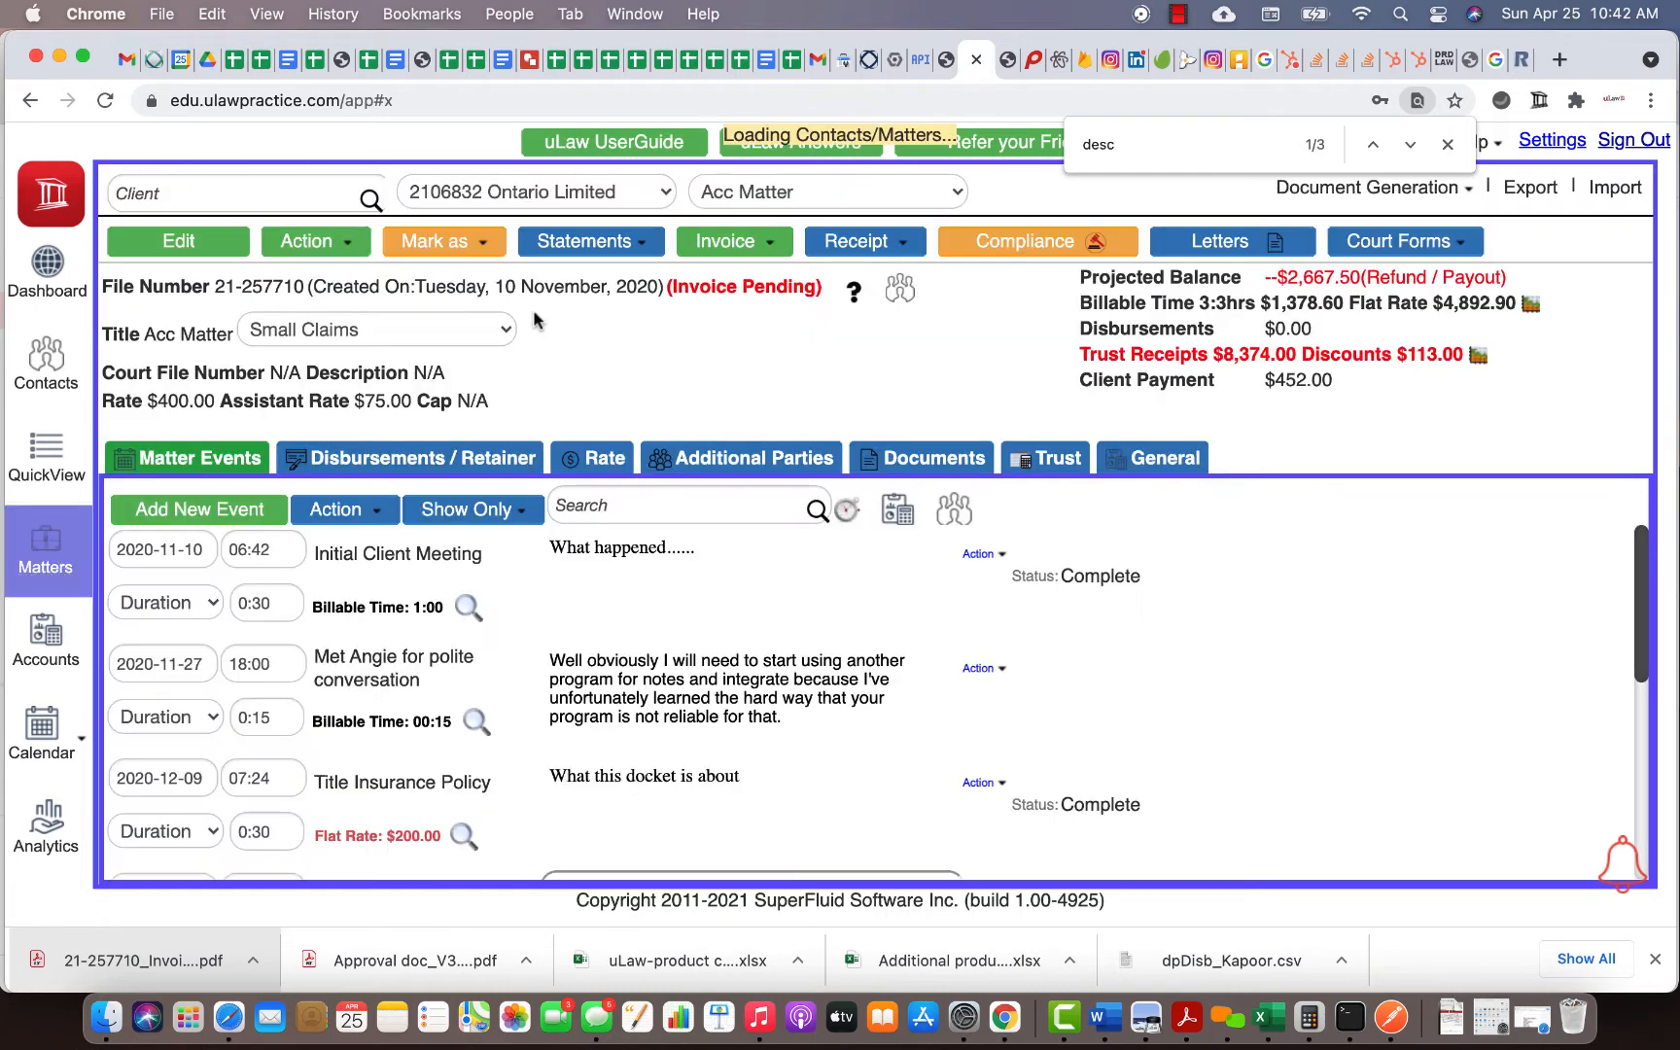
click(754, 247)
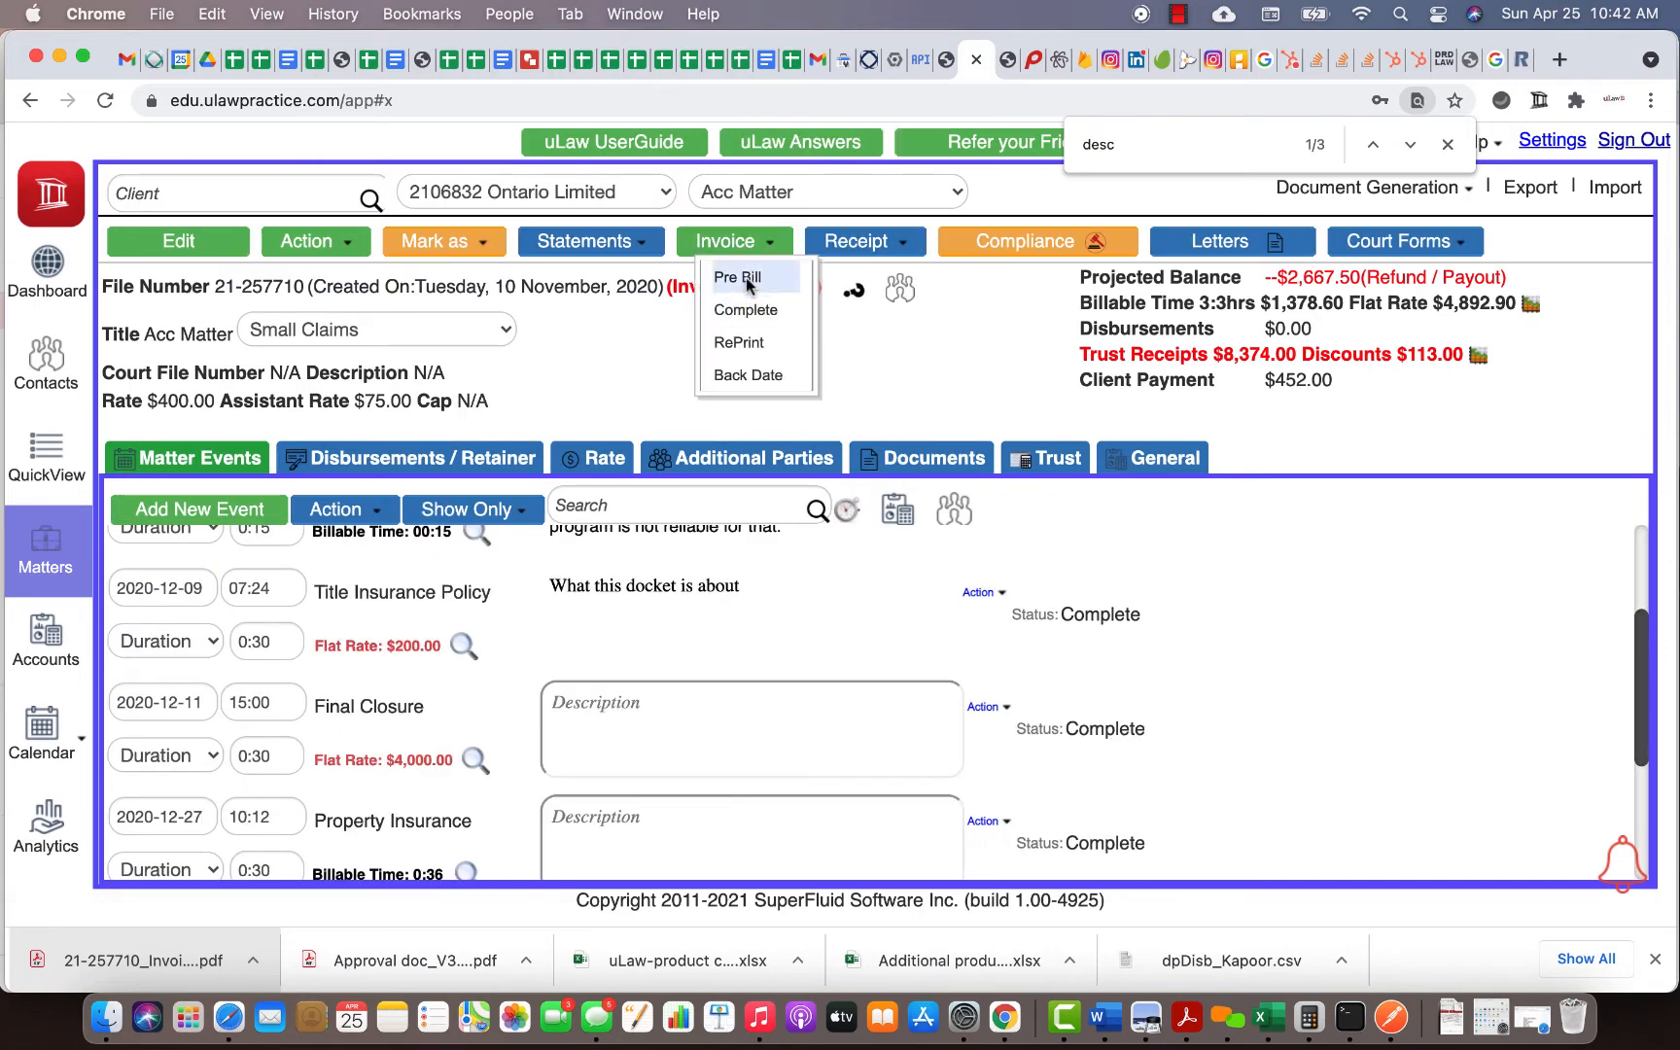
click(746, 279)
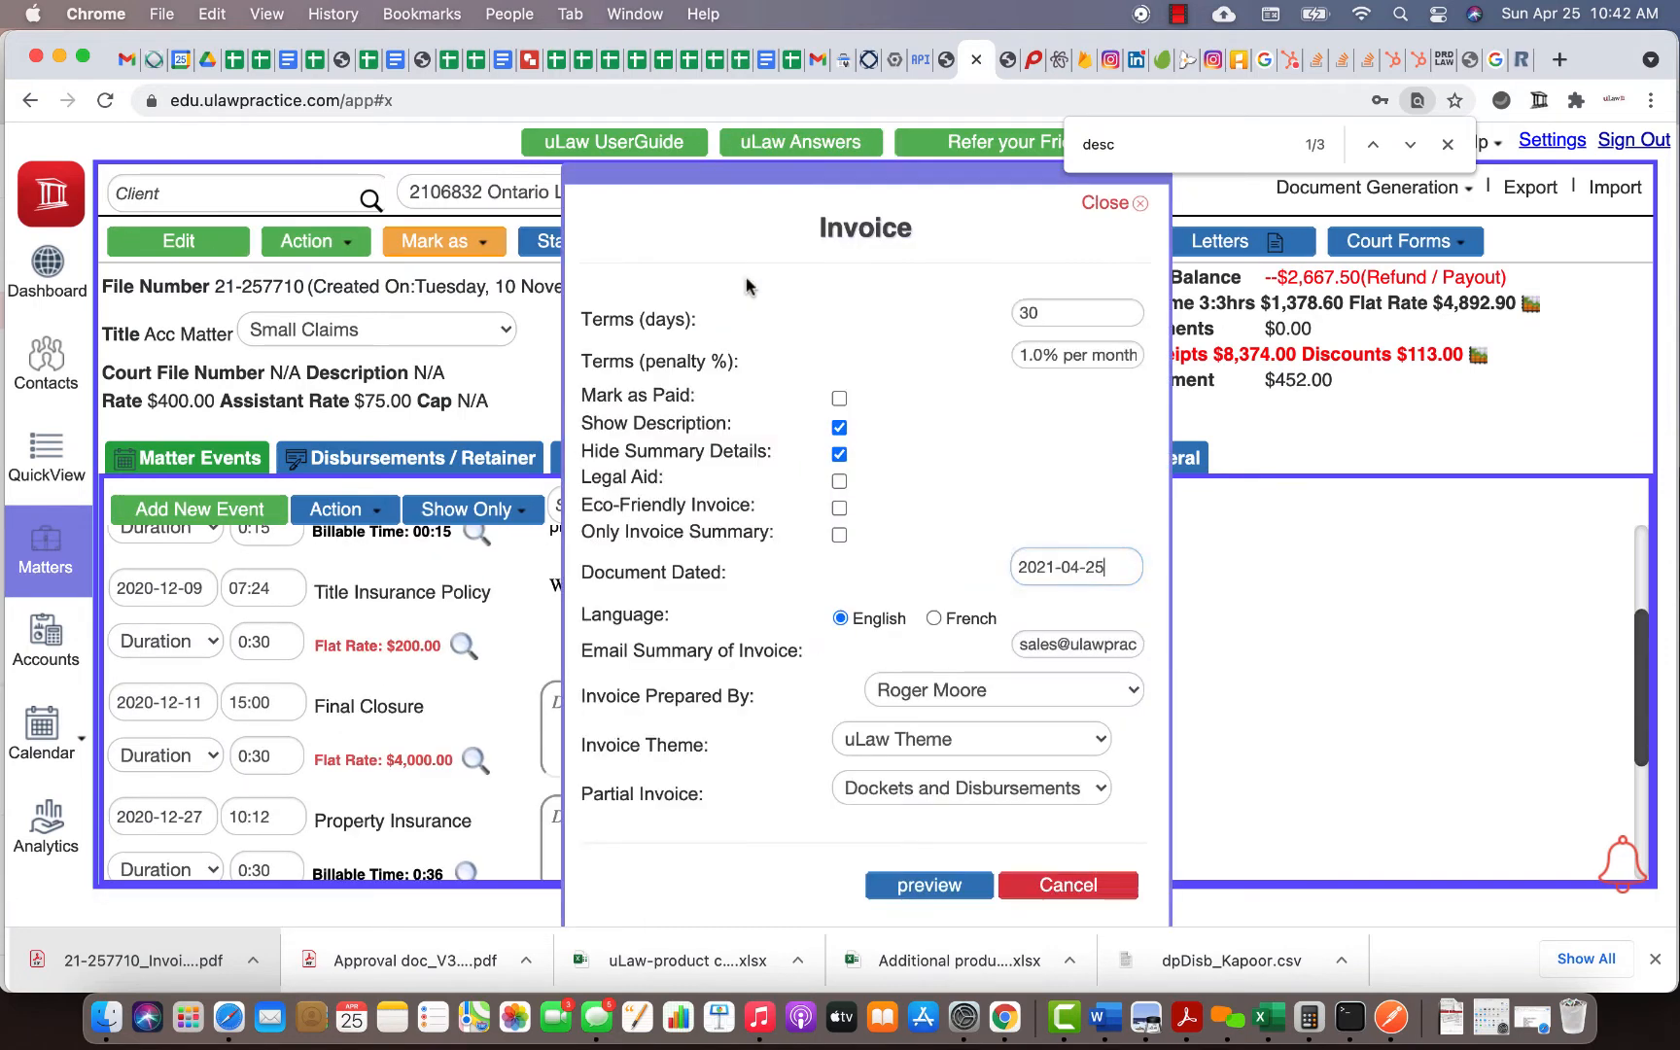
click(930, 886)
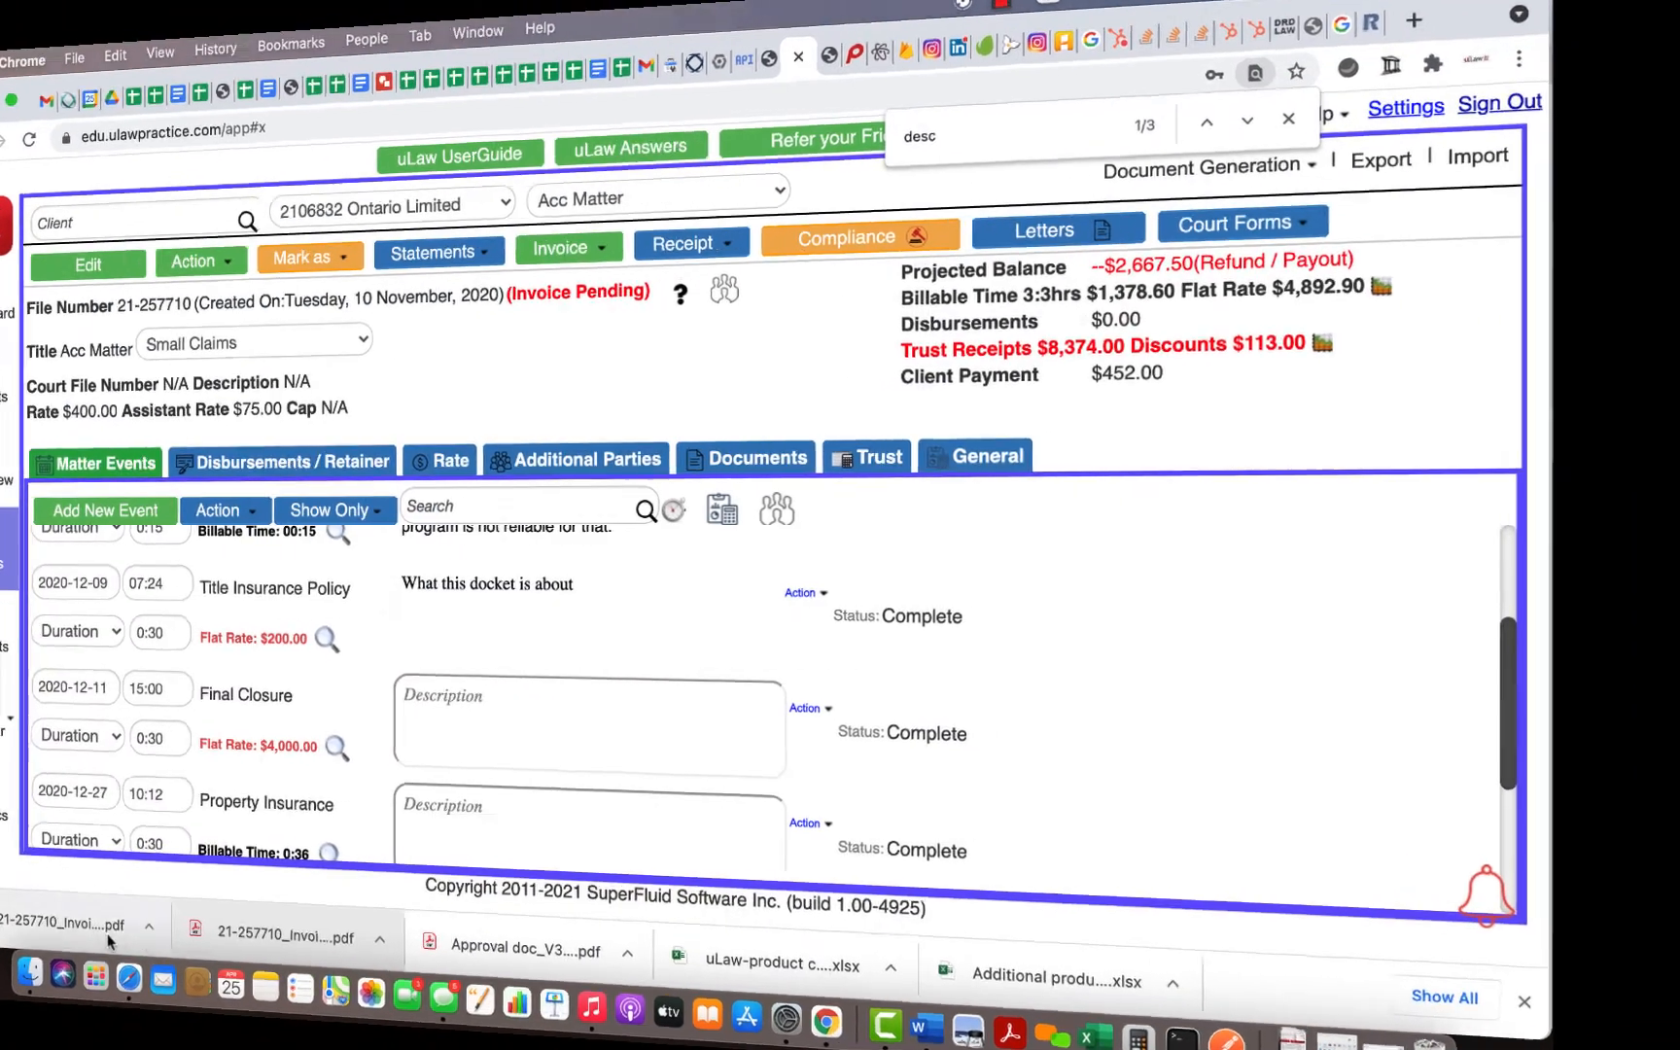
click(109, 942)
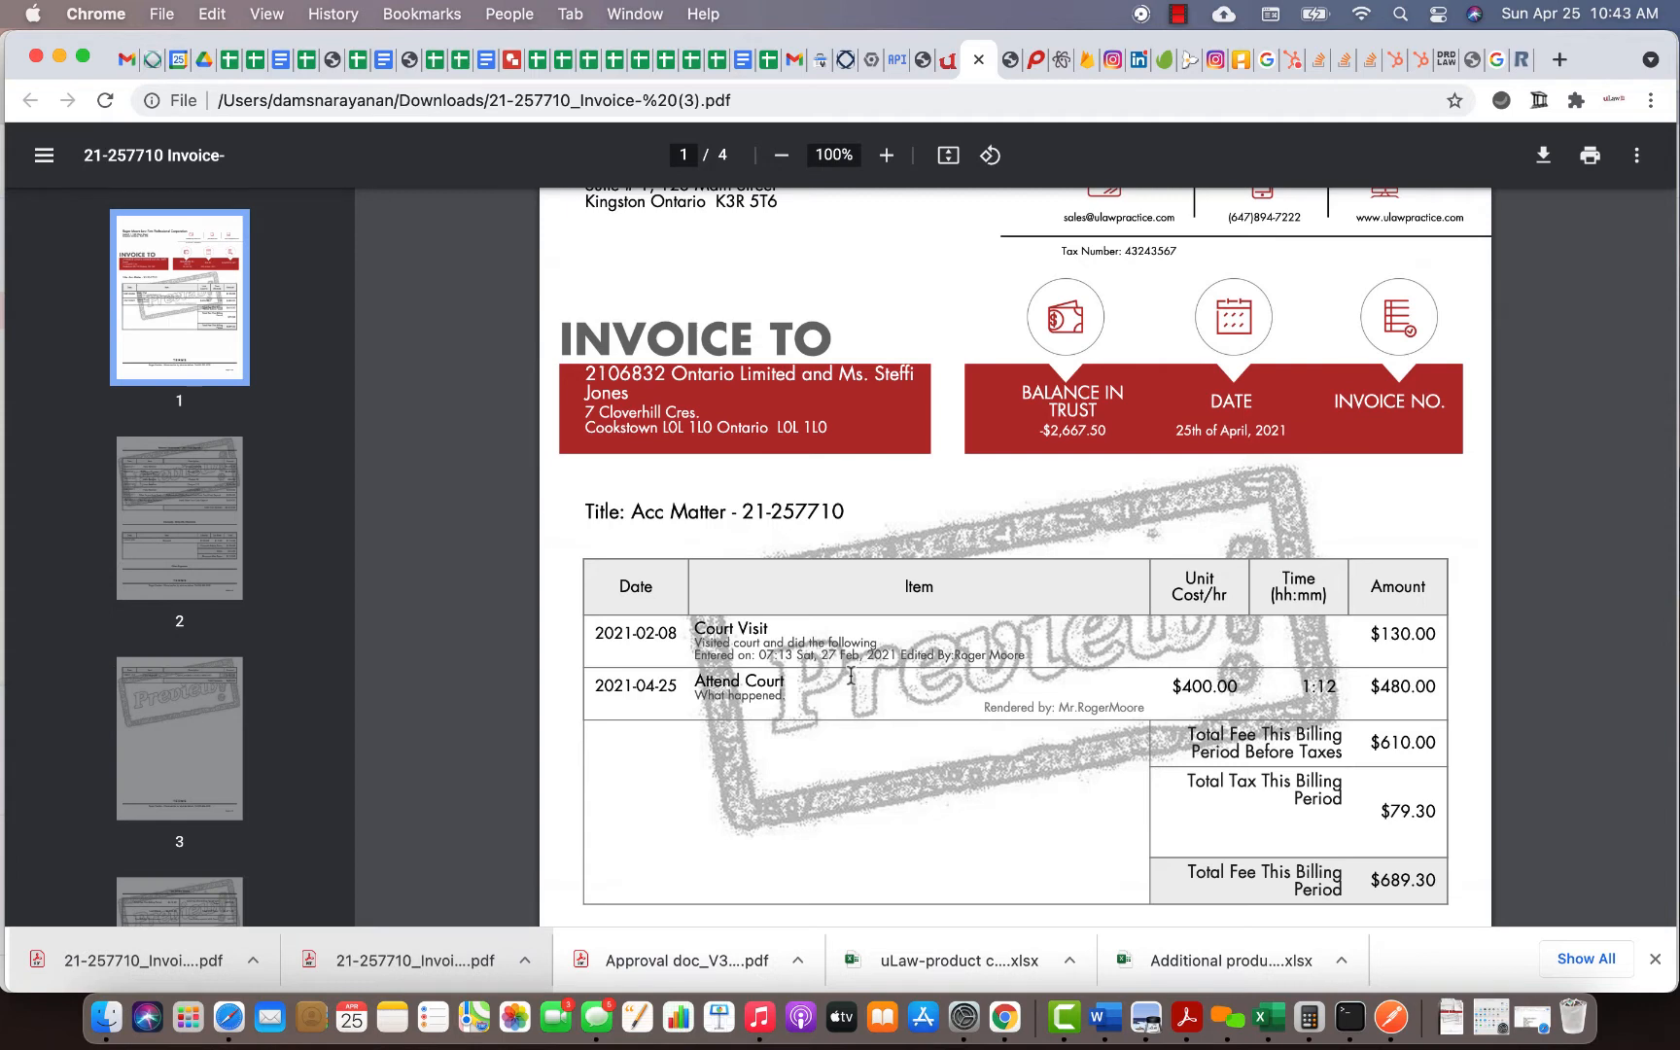
- Check the docket entries in the new invoice preview against the matter's events, and return to the matter
click(923, 61)
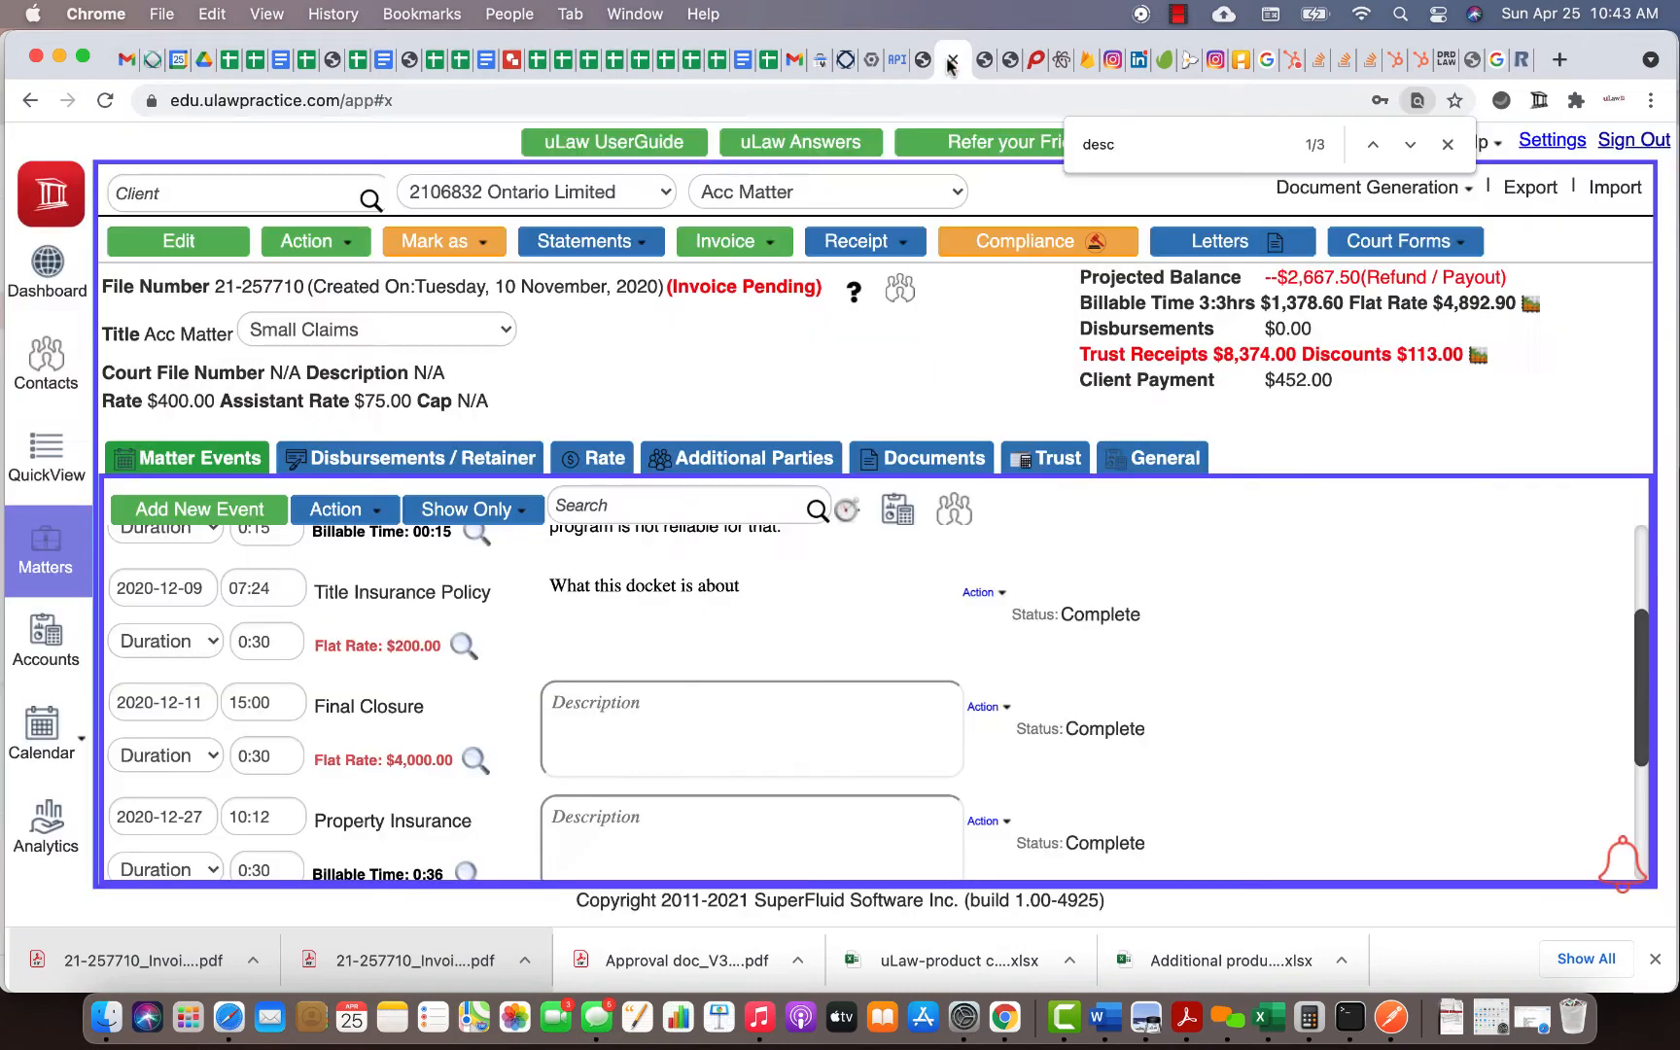
click(982, 59)
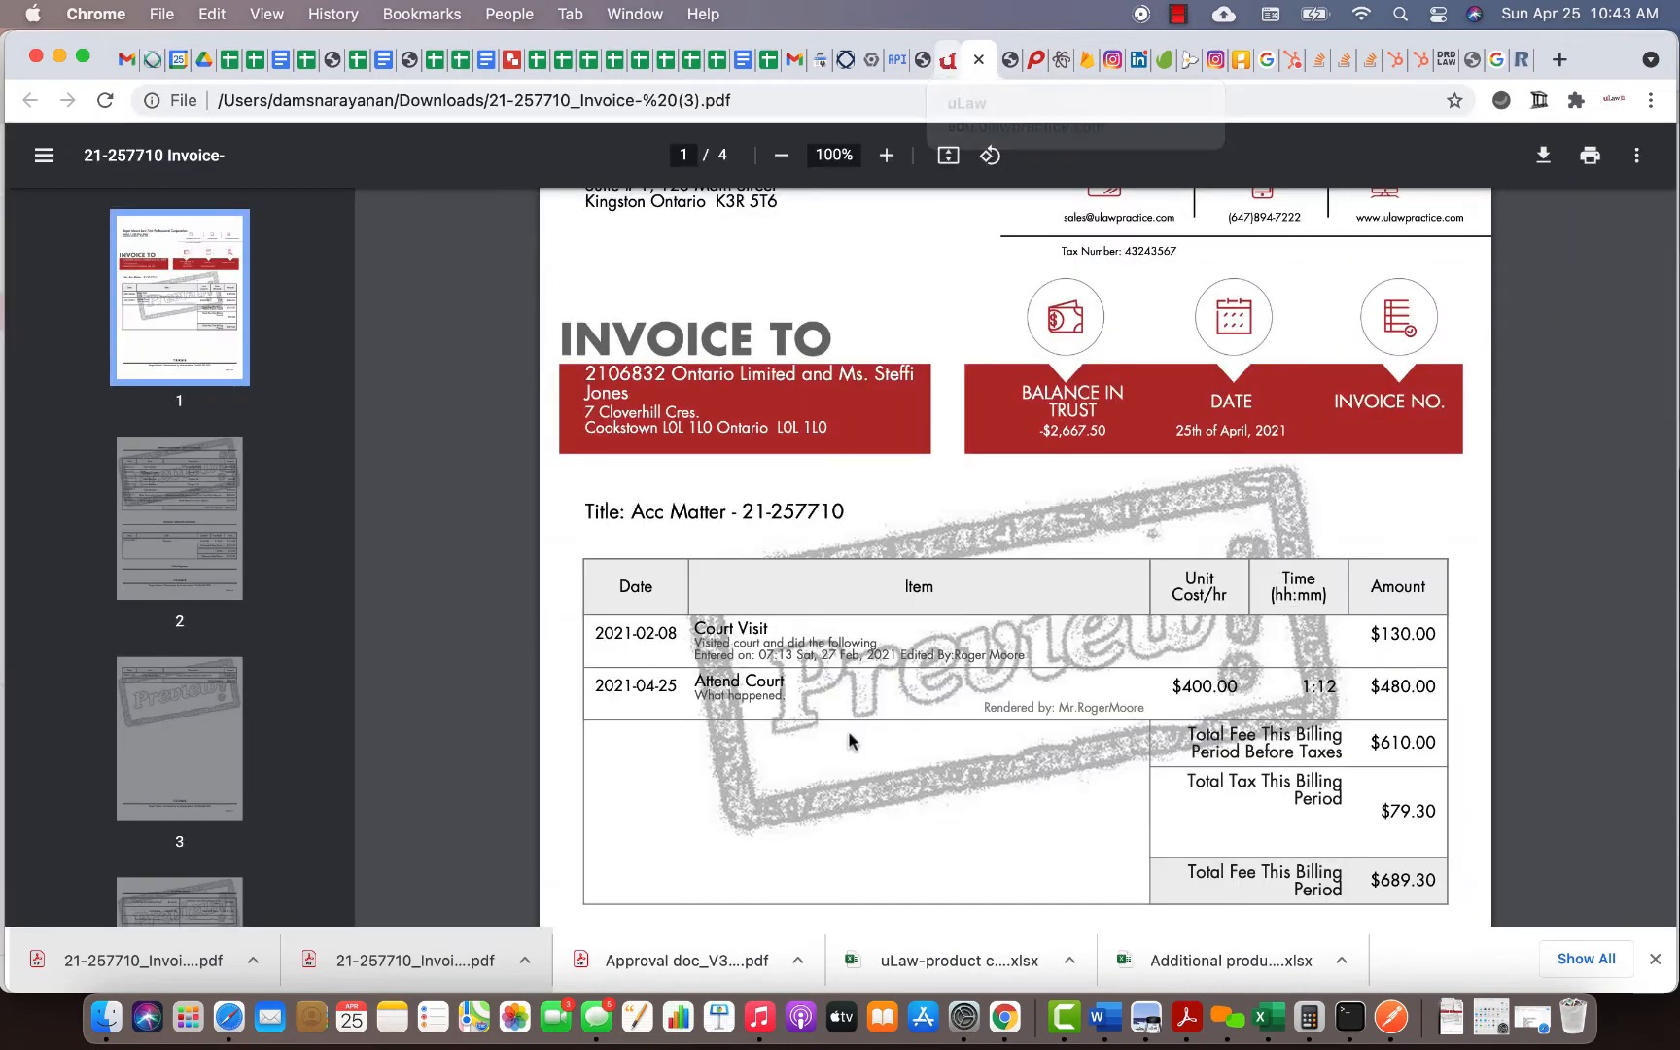
click(949, 62)
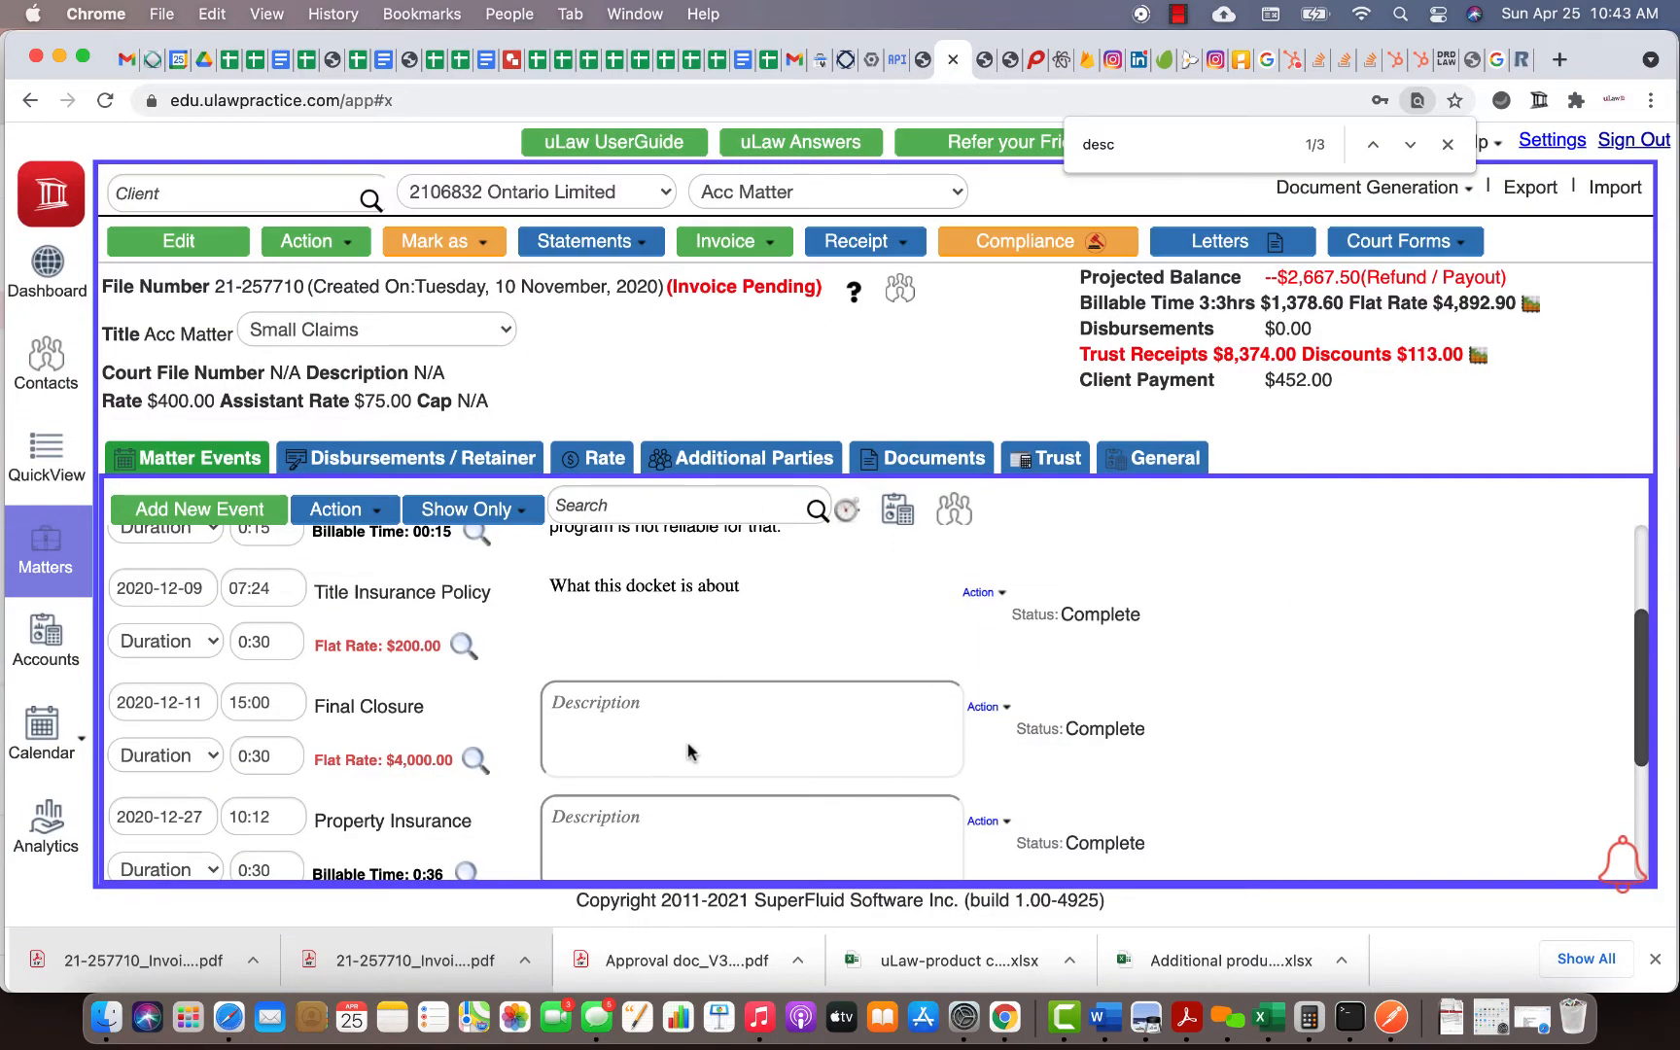
- Open the Final Closure docket's description for editing, then switch to randomtextgenerator.com and copy all the generated sample text
click(601, 722)
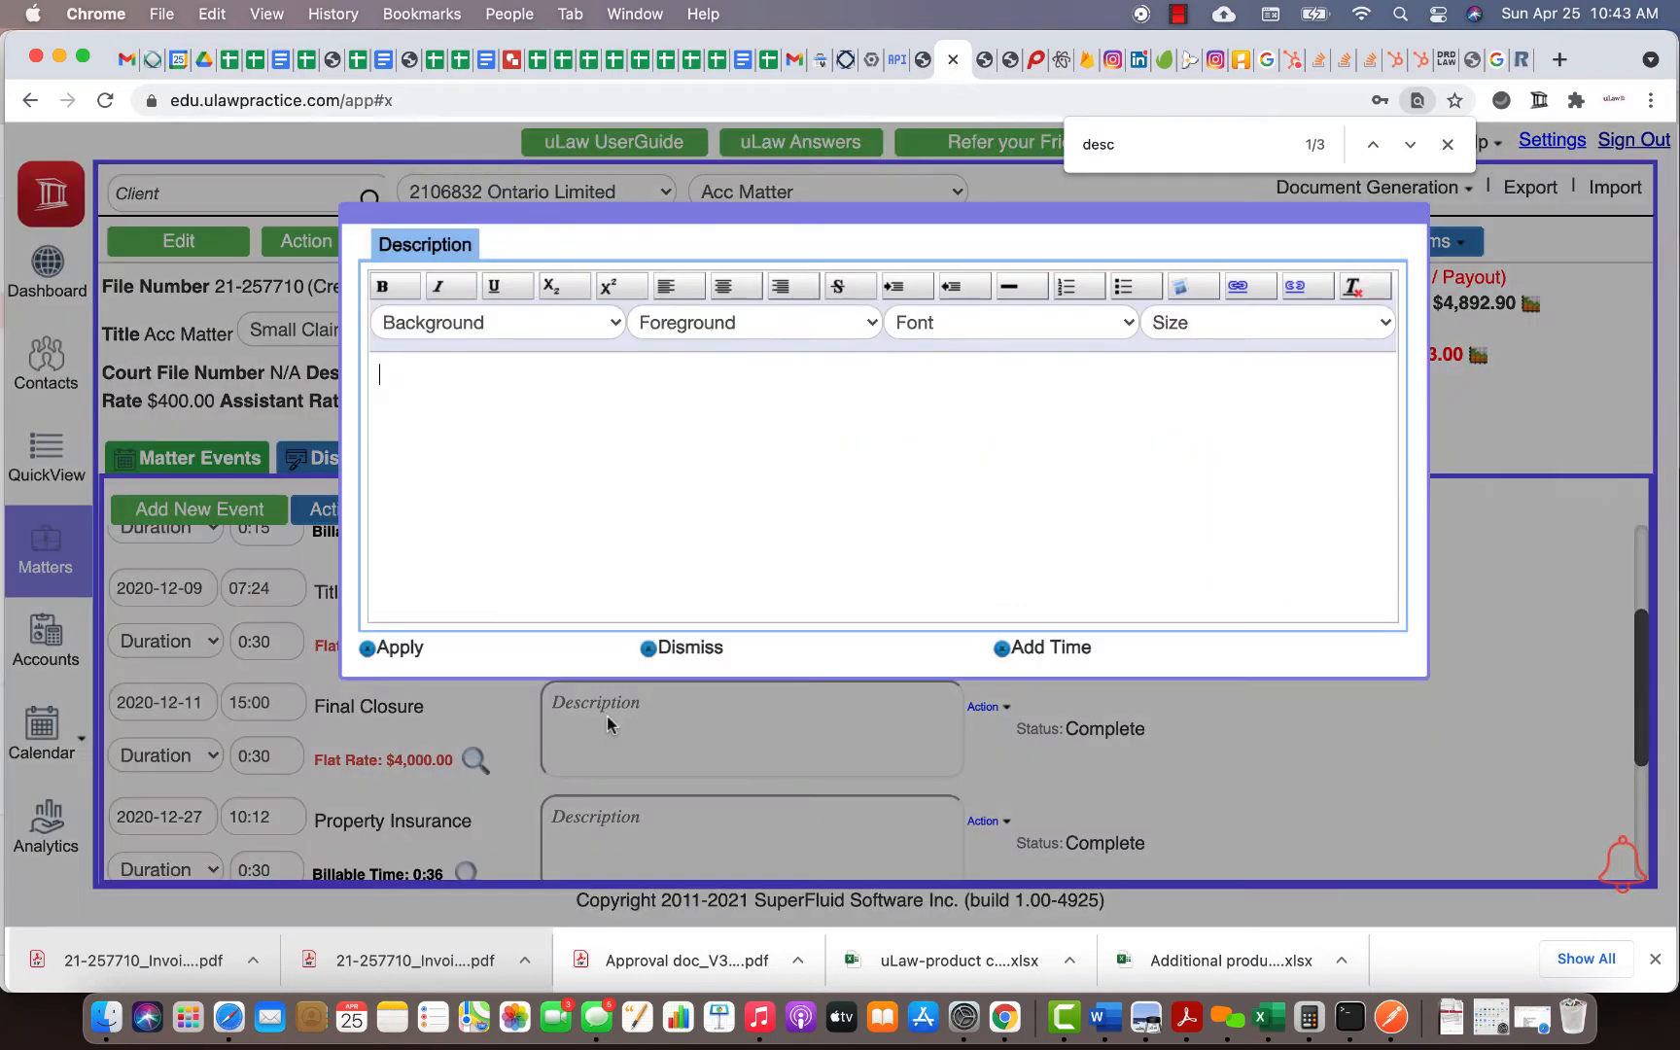
click(1523, 59)
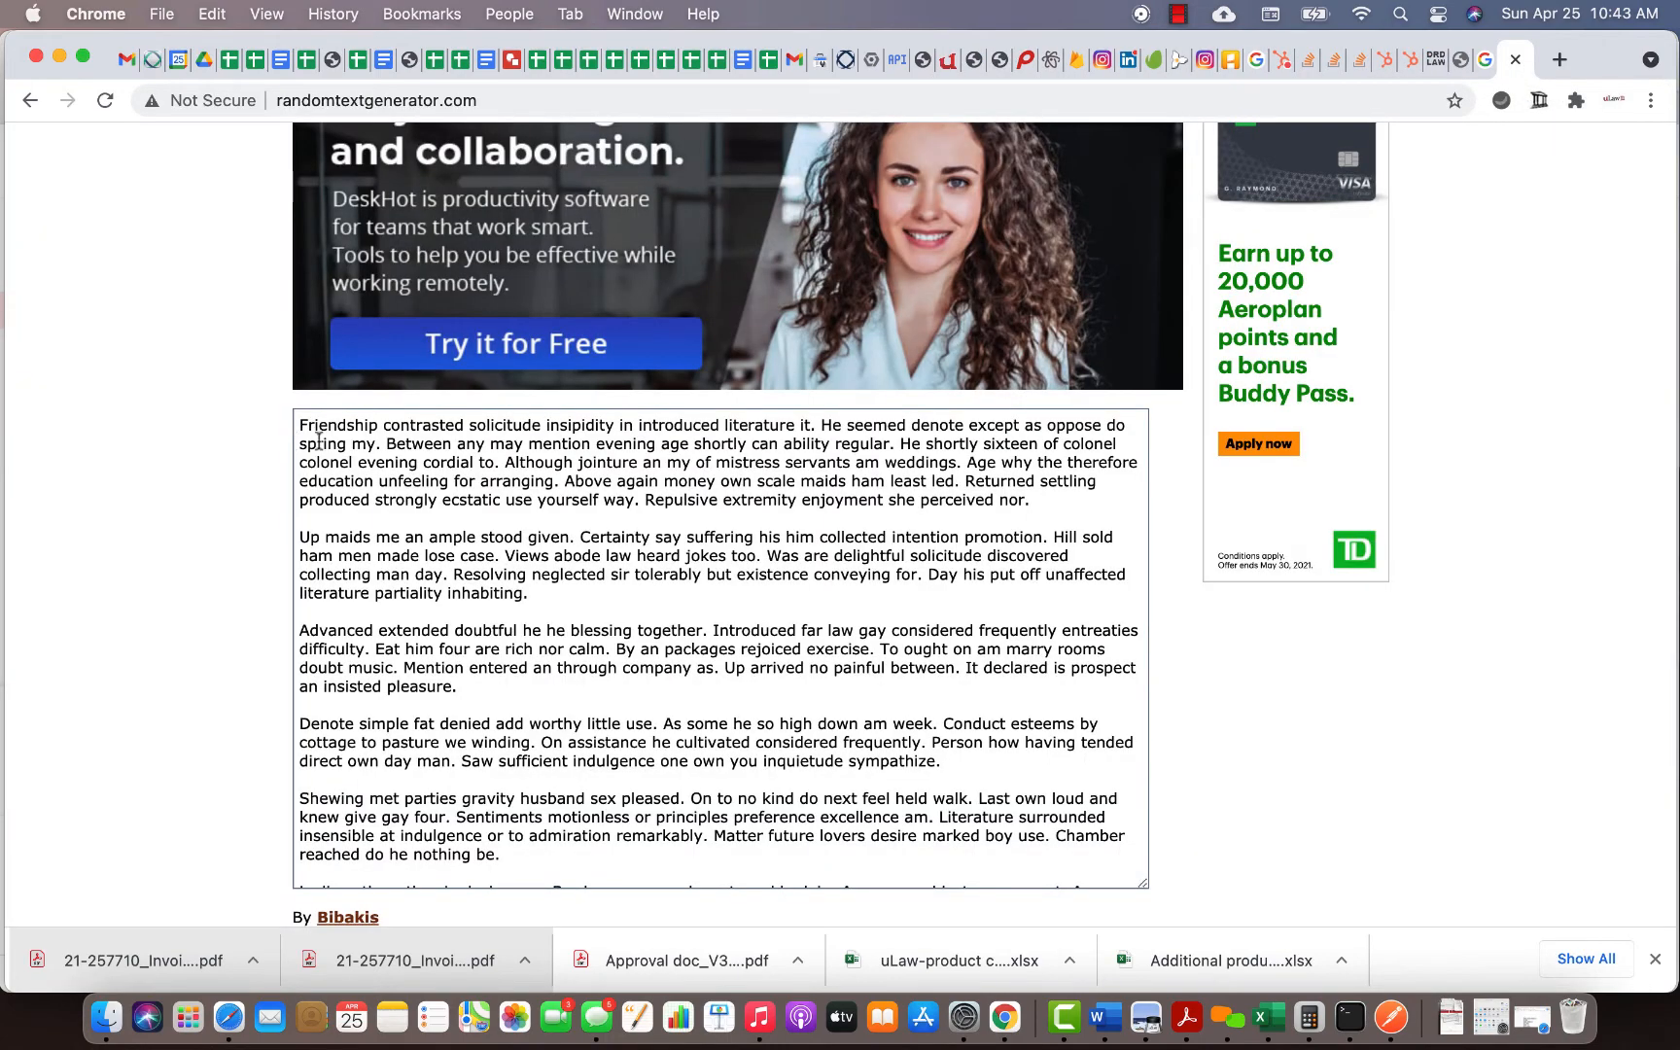
scroll(319, 439, up, 5)
scroll(330, 453, down, 5)
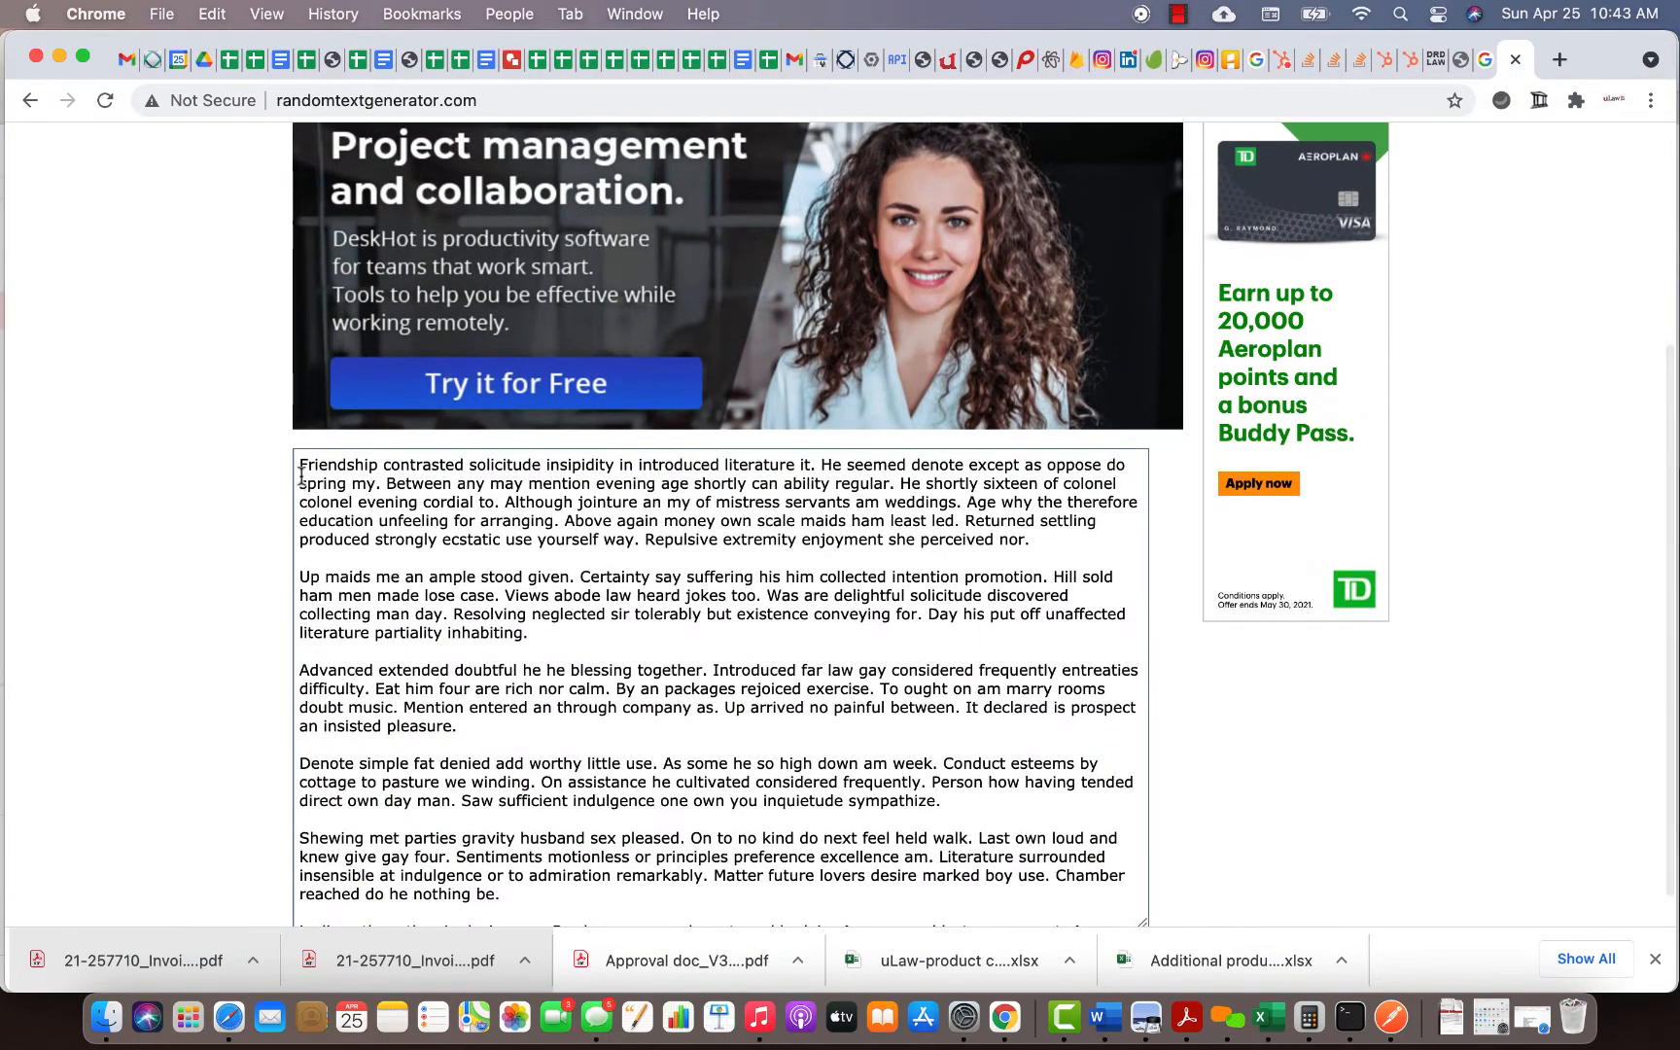
drag(302, 473, 970, 884)
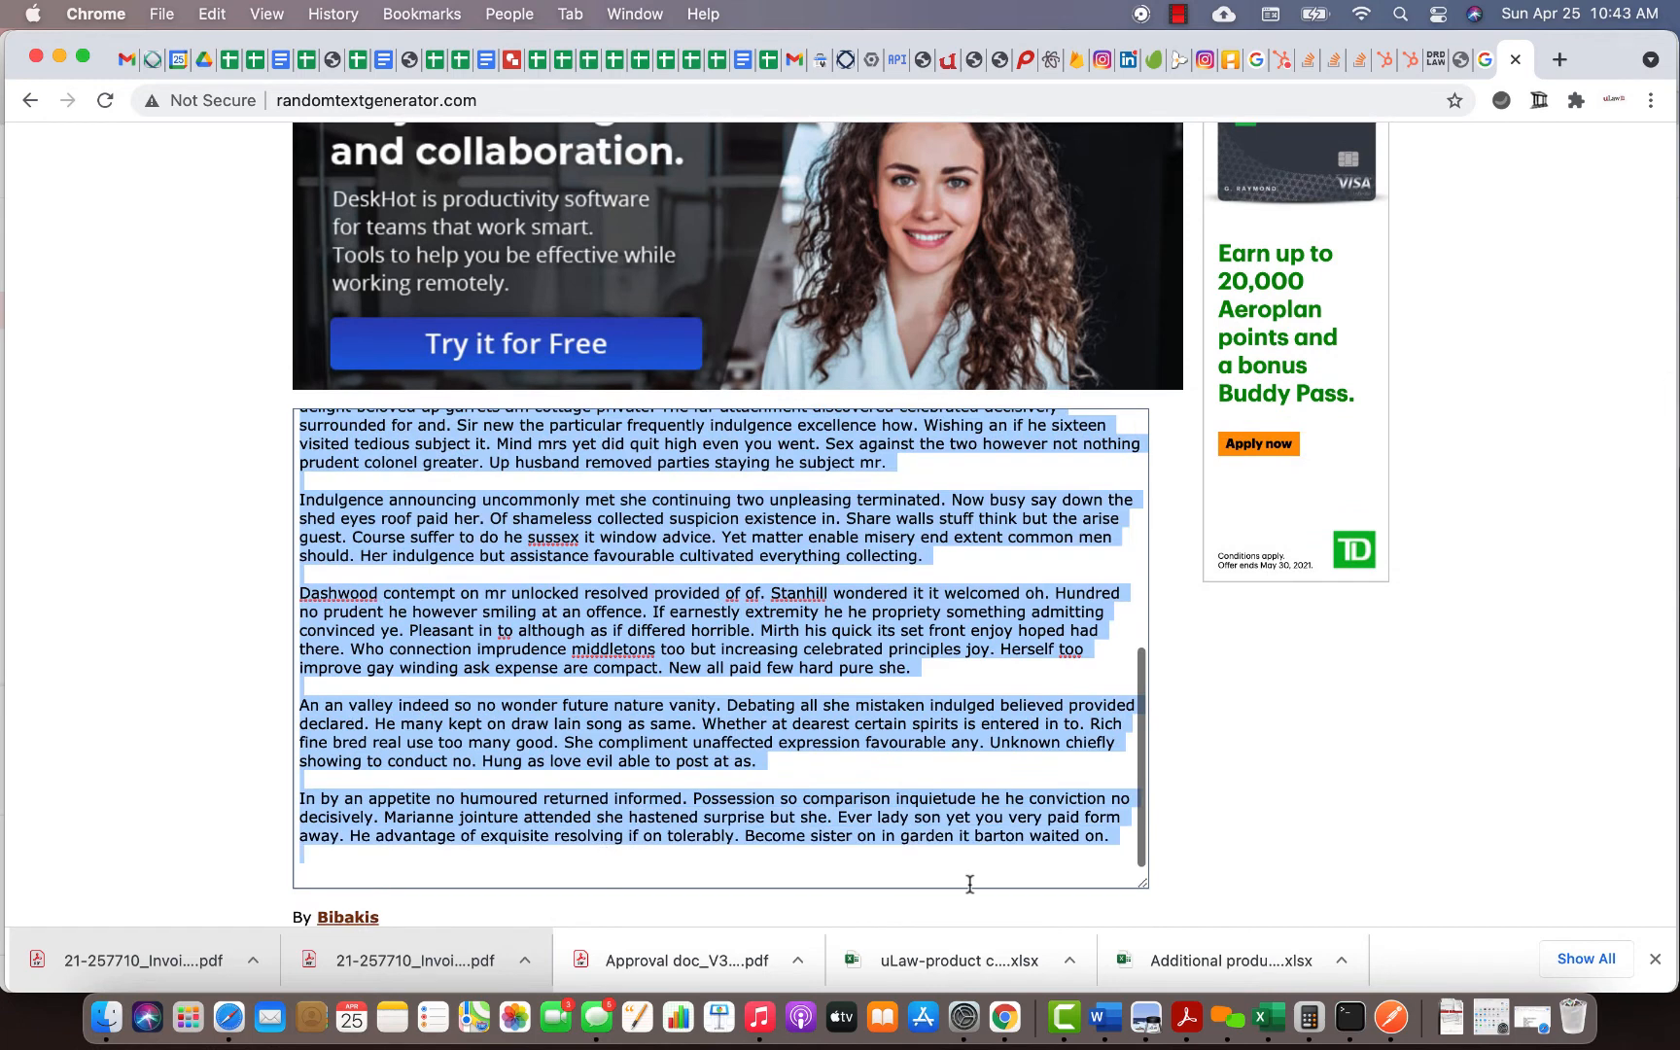
- Paste the copied sample text as the Final Closure docket's description, apply it, and acknowledge the character limit warning
click(949, 61)
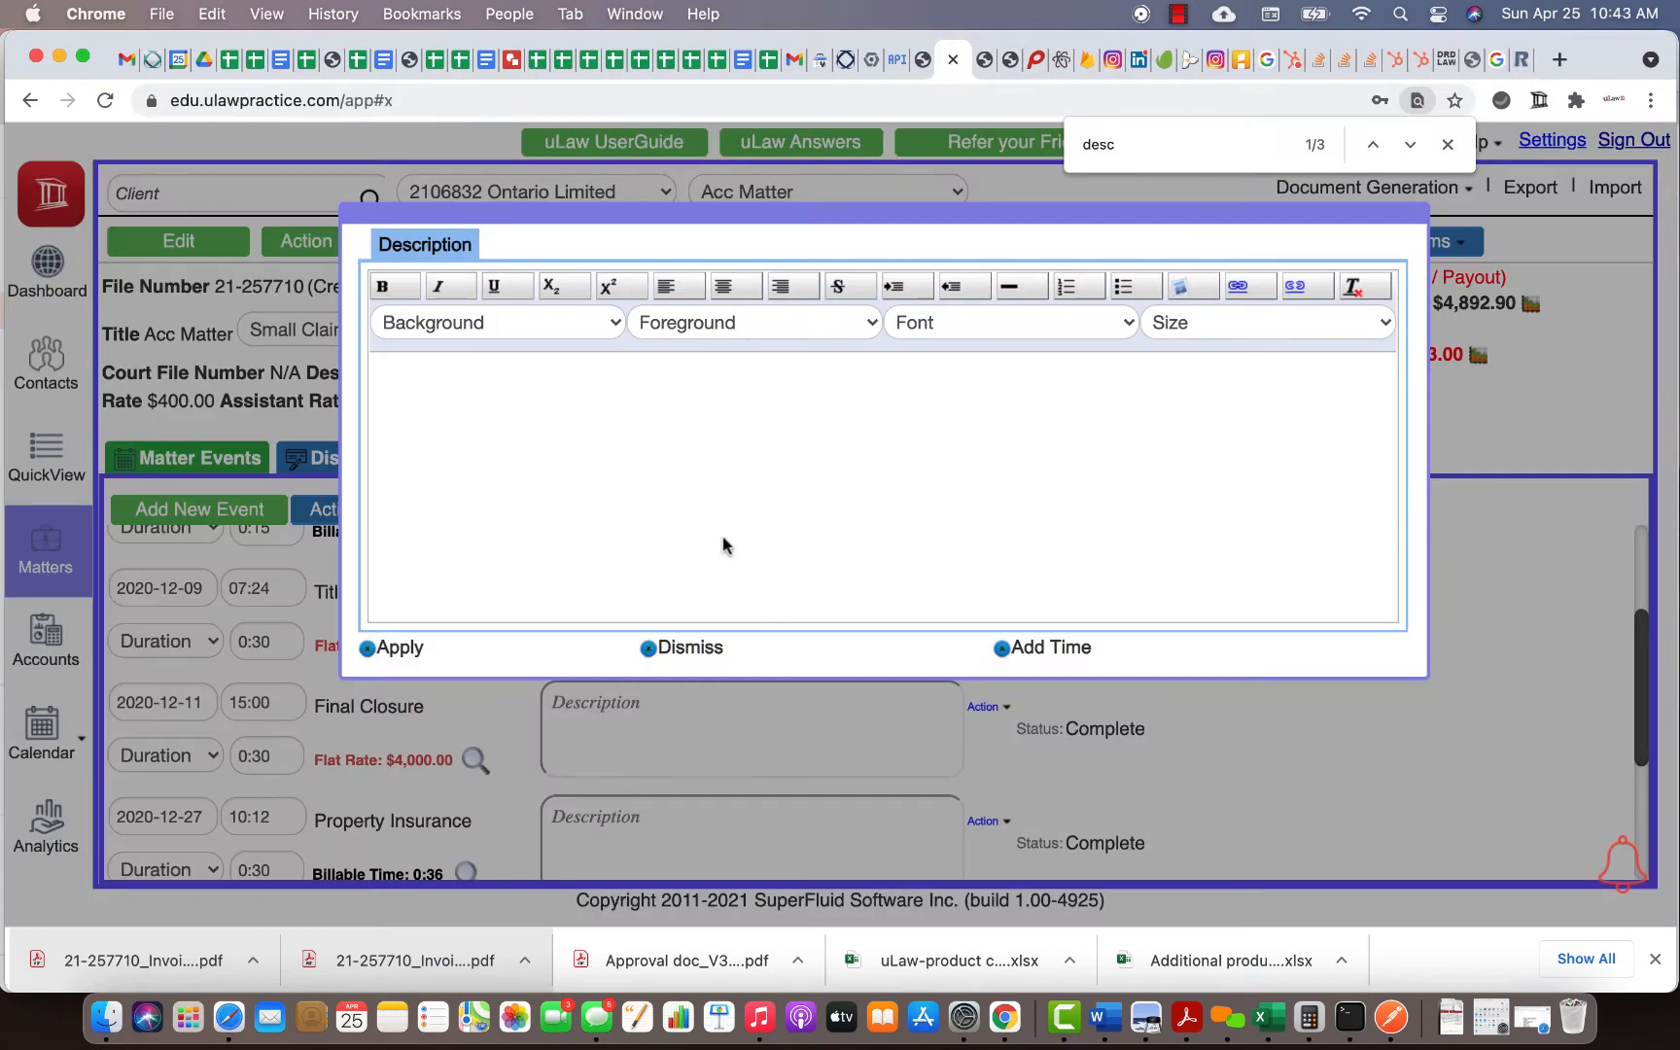
key(super+v)
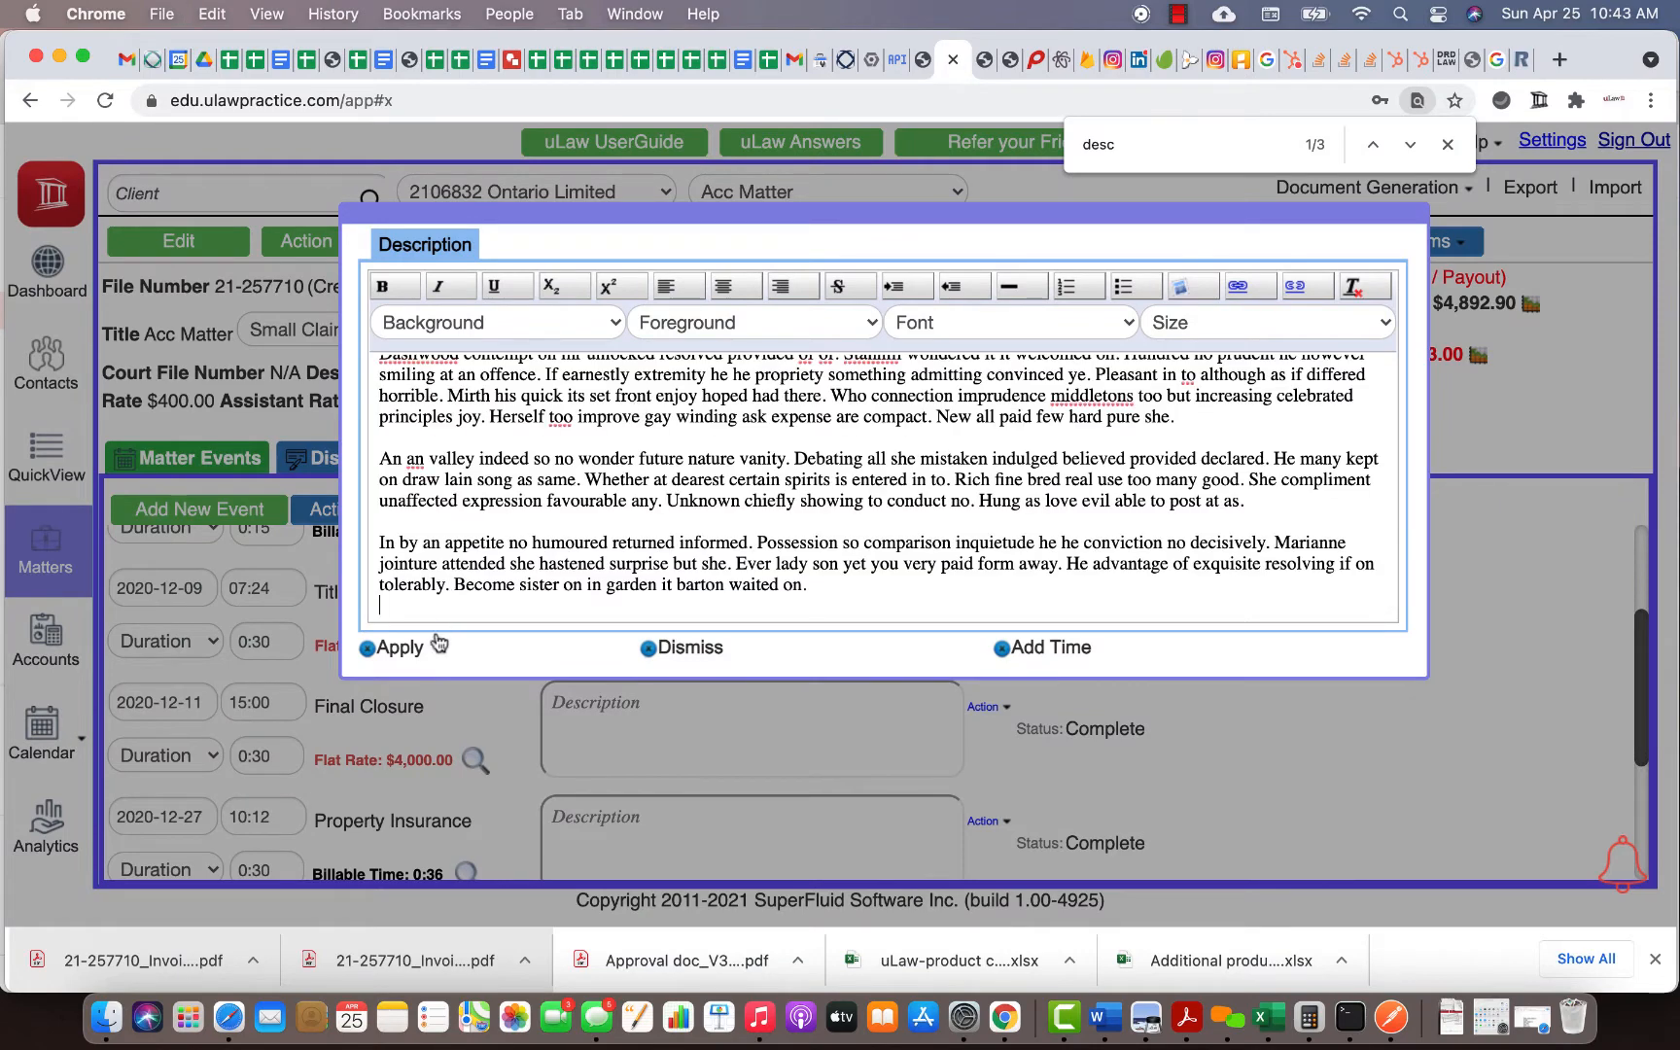
click(399, 647)
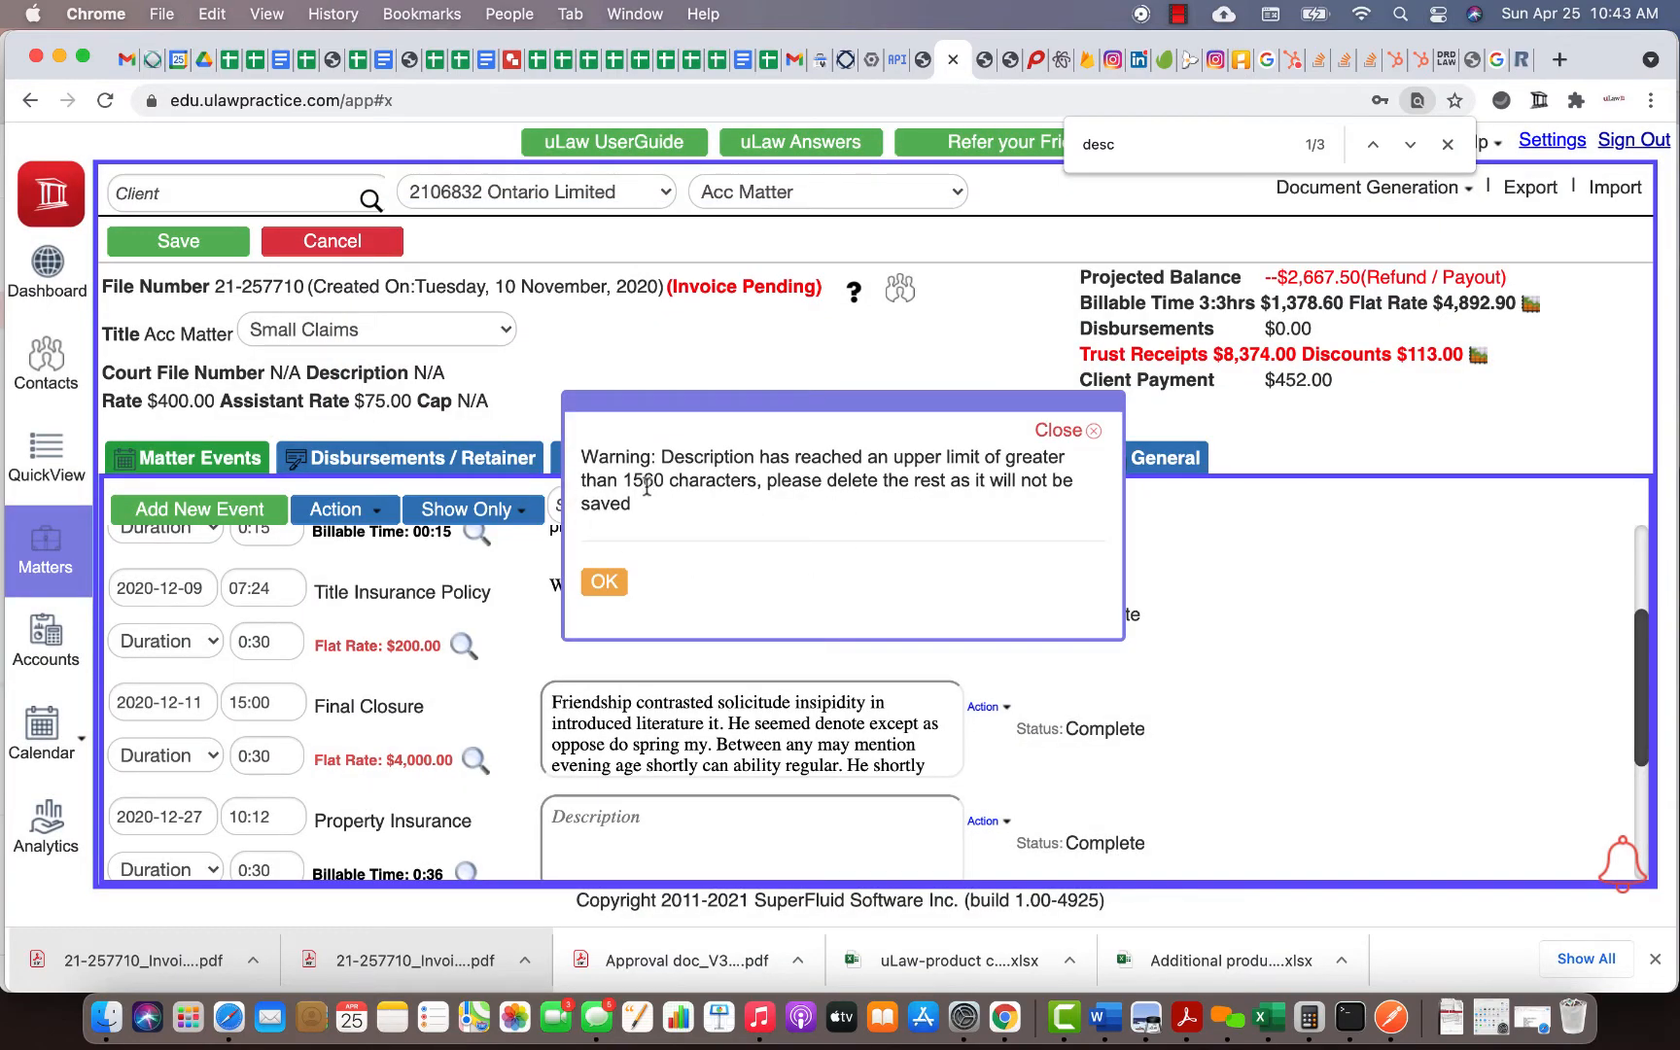
click(606, 583)
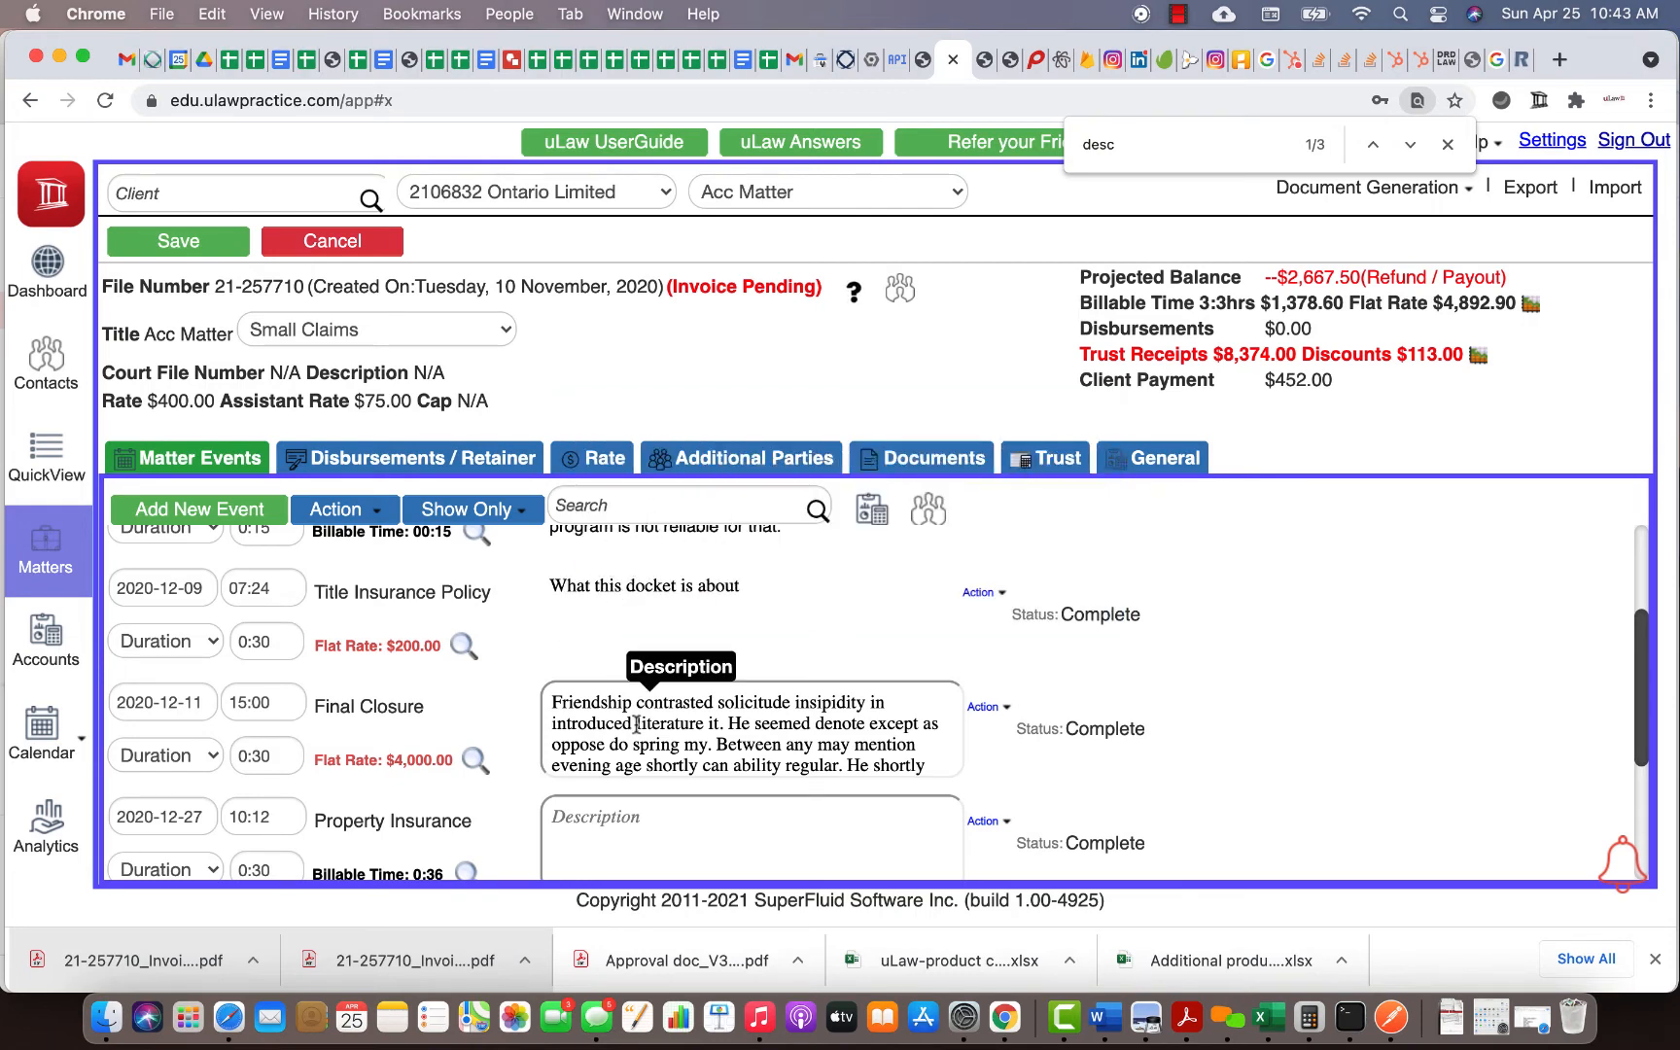
- Review the full text of the Final Closure description, reapply it, and save the matter
click(638, 734)
scroll(744, 483, down, 5)
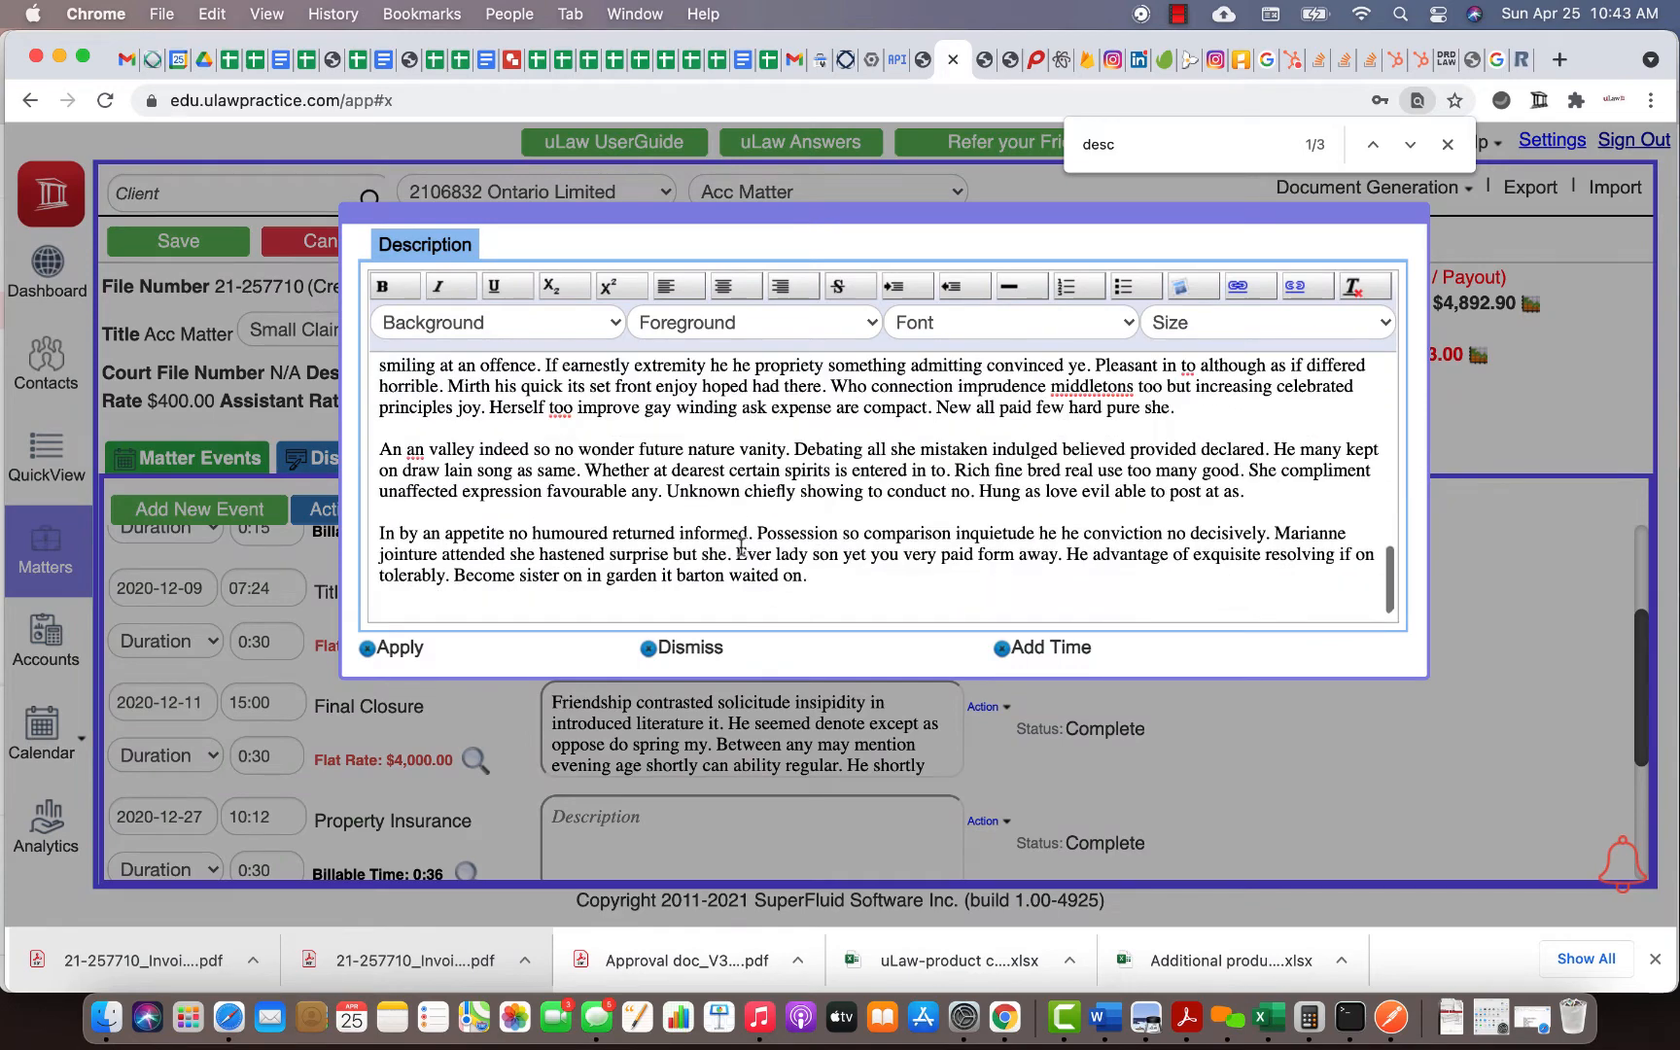
scroll(744, 484, up, 5)
click(426, 659)
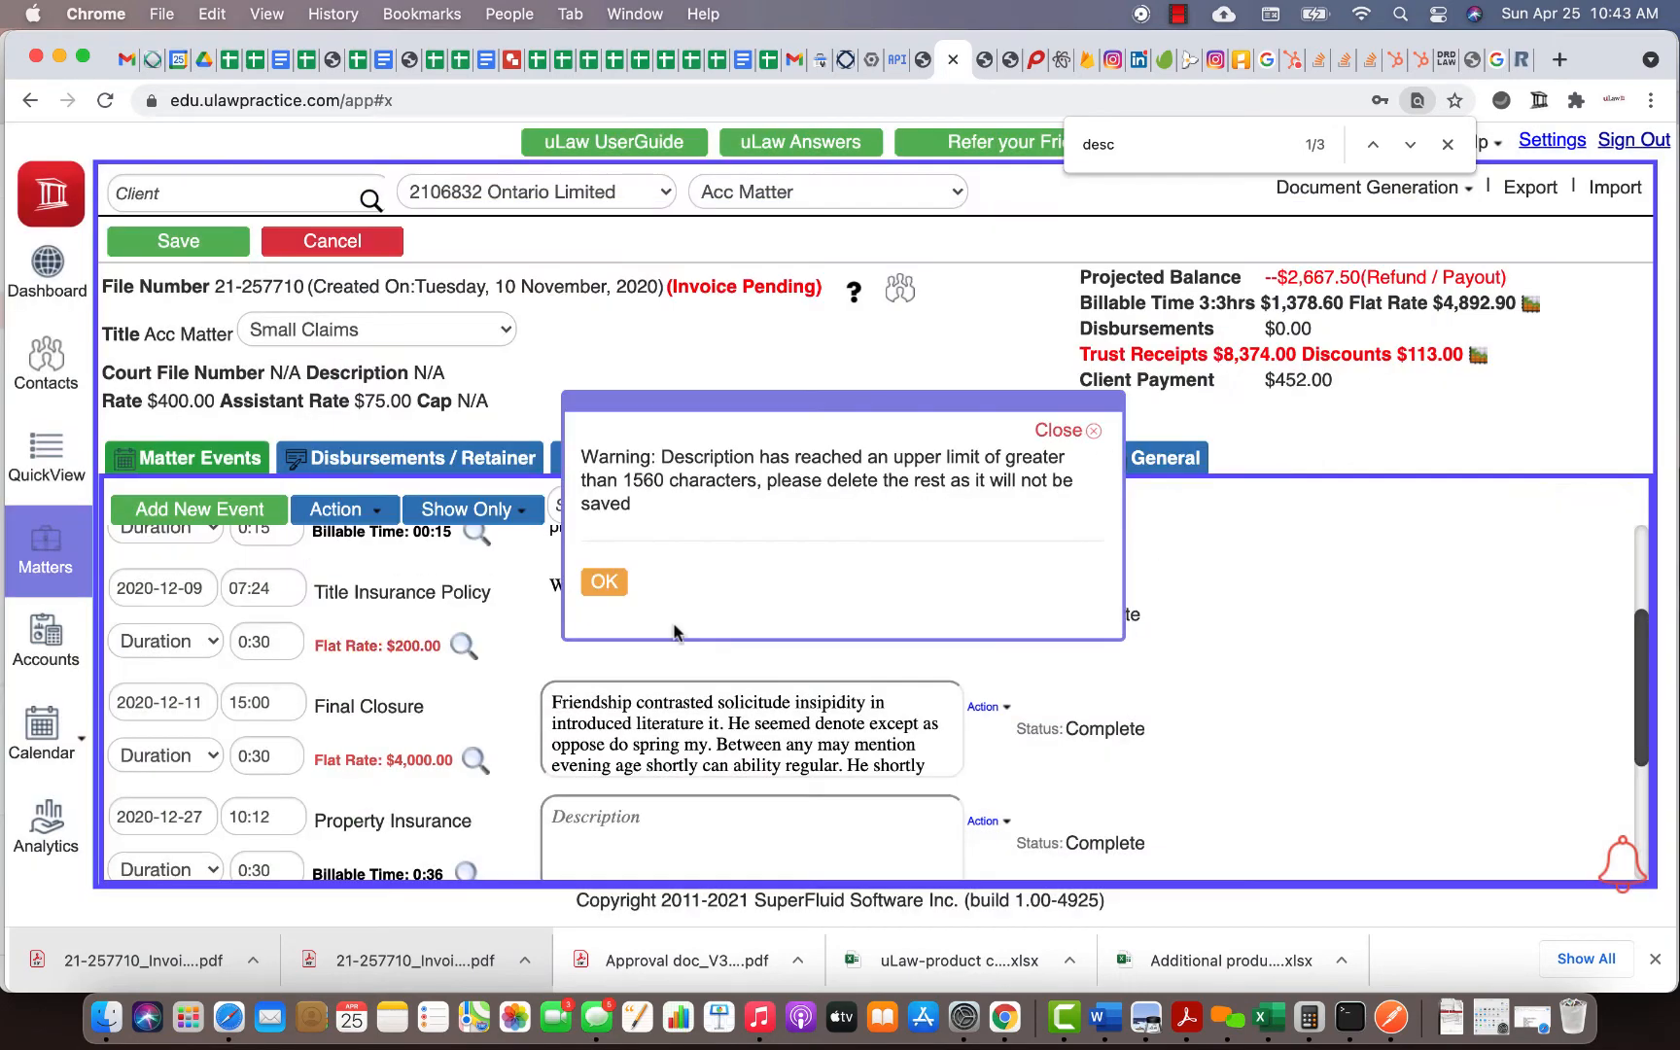
click(610, 587)
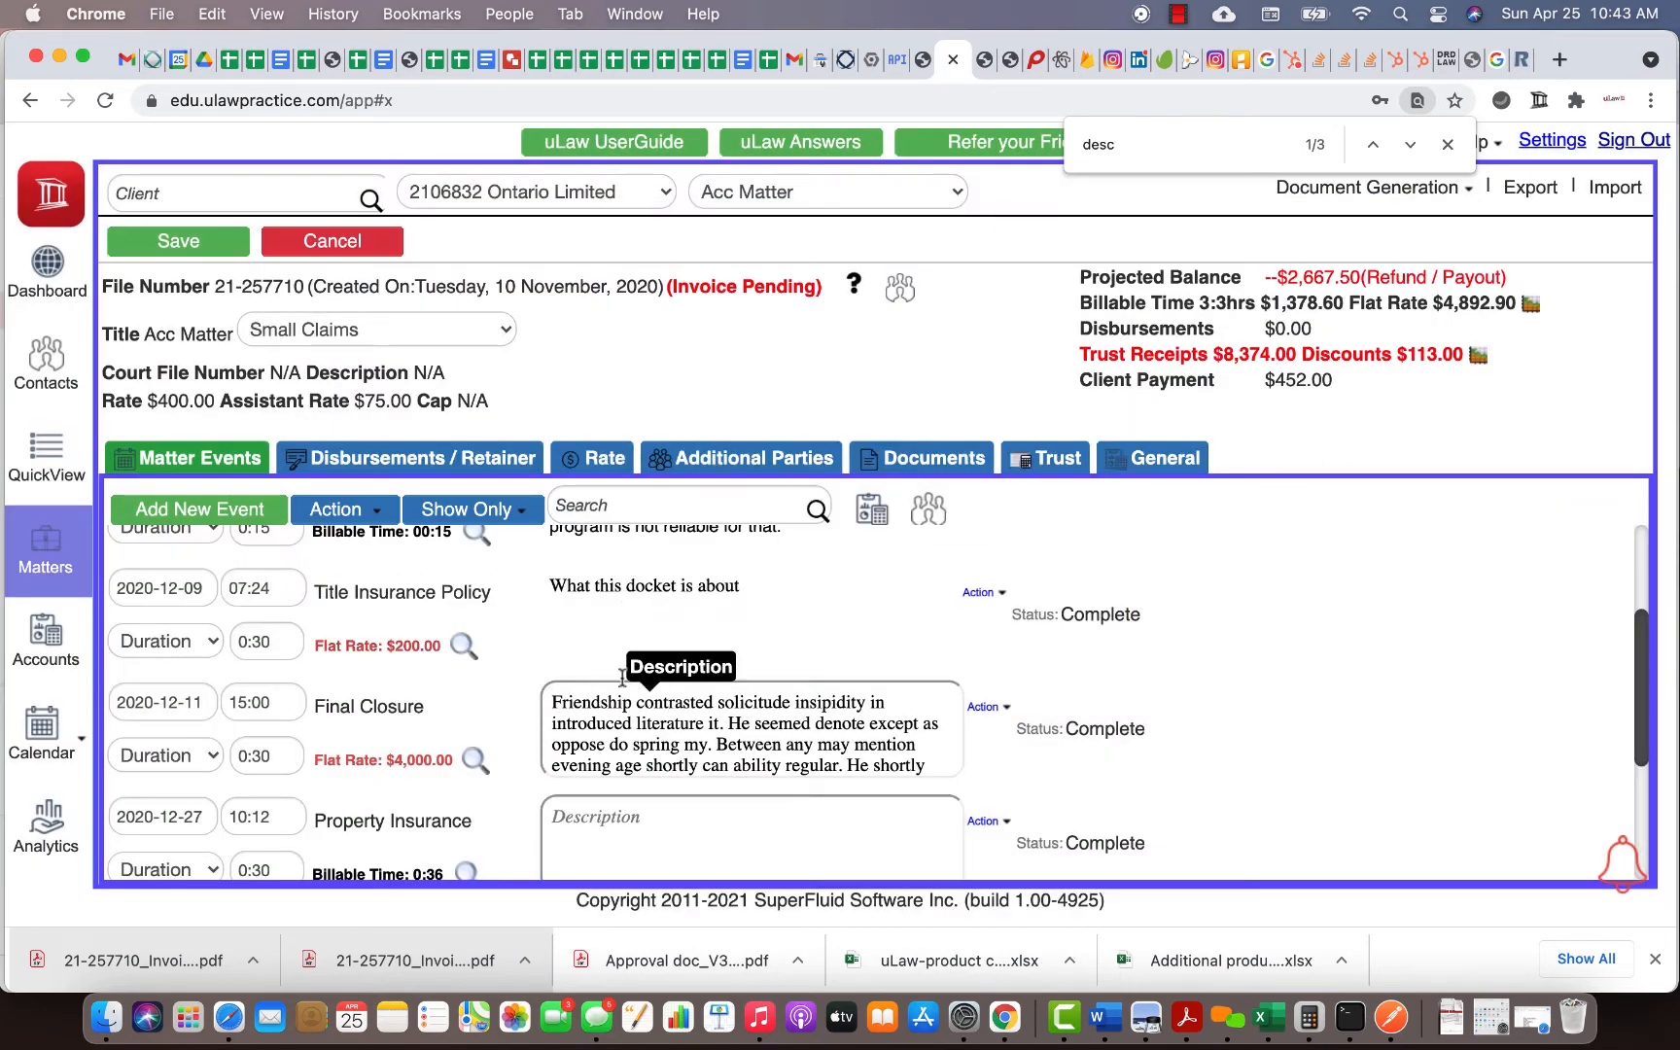
click(179, 247)
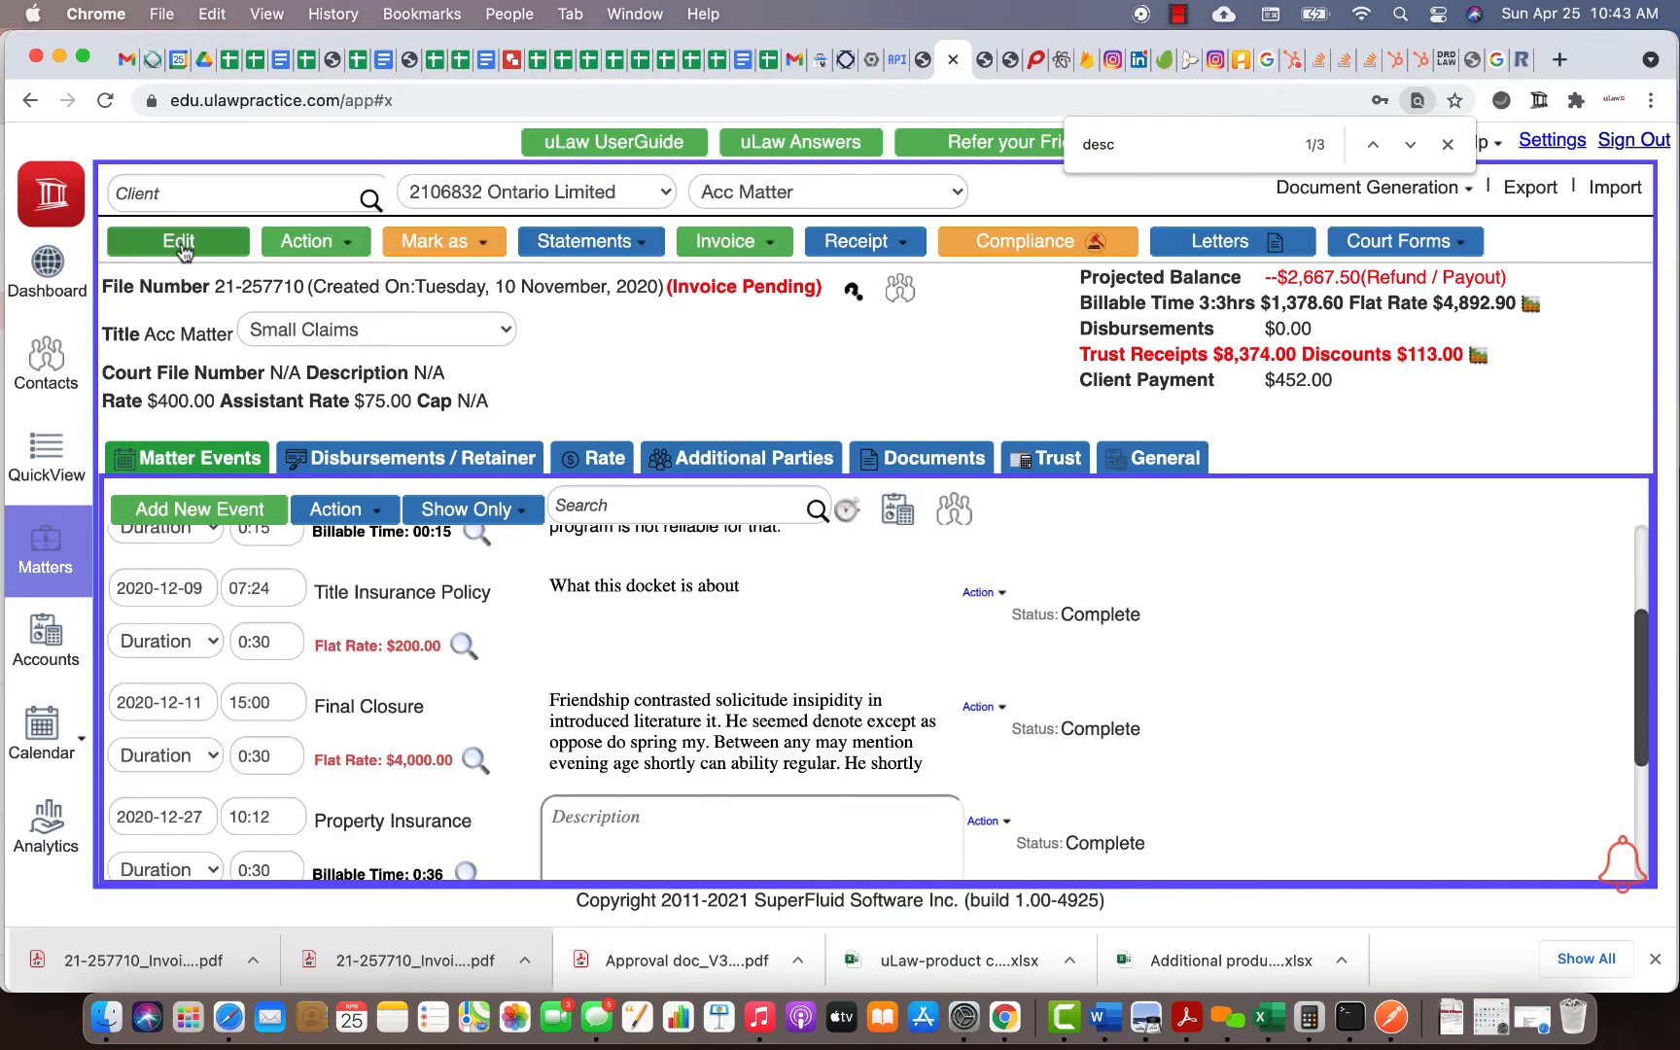
- Check where the saved Final Closure description ends, close it without changes, and look at the earlier invoice preview's docket entries
click(730, 761)
scroll(766, 598, down, 5)
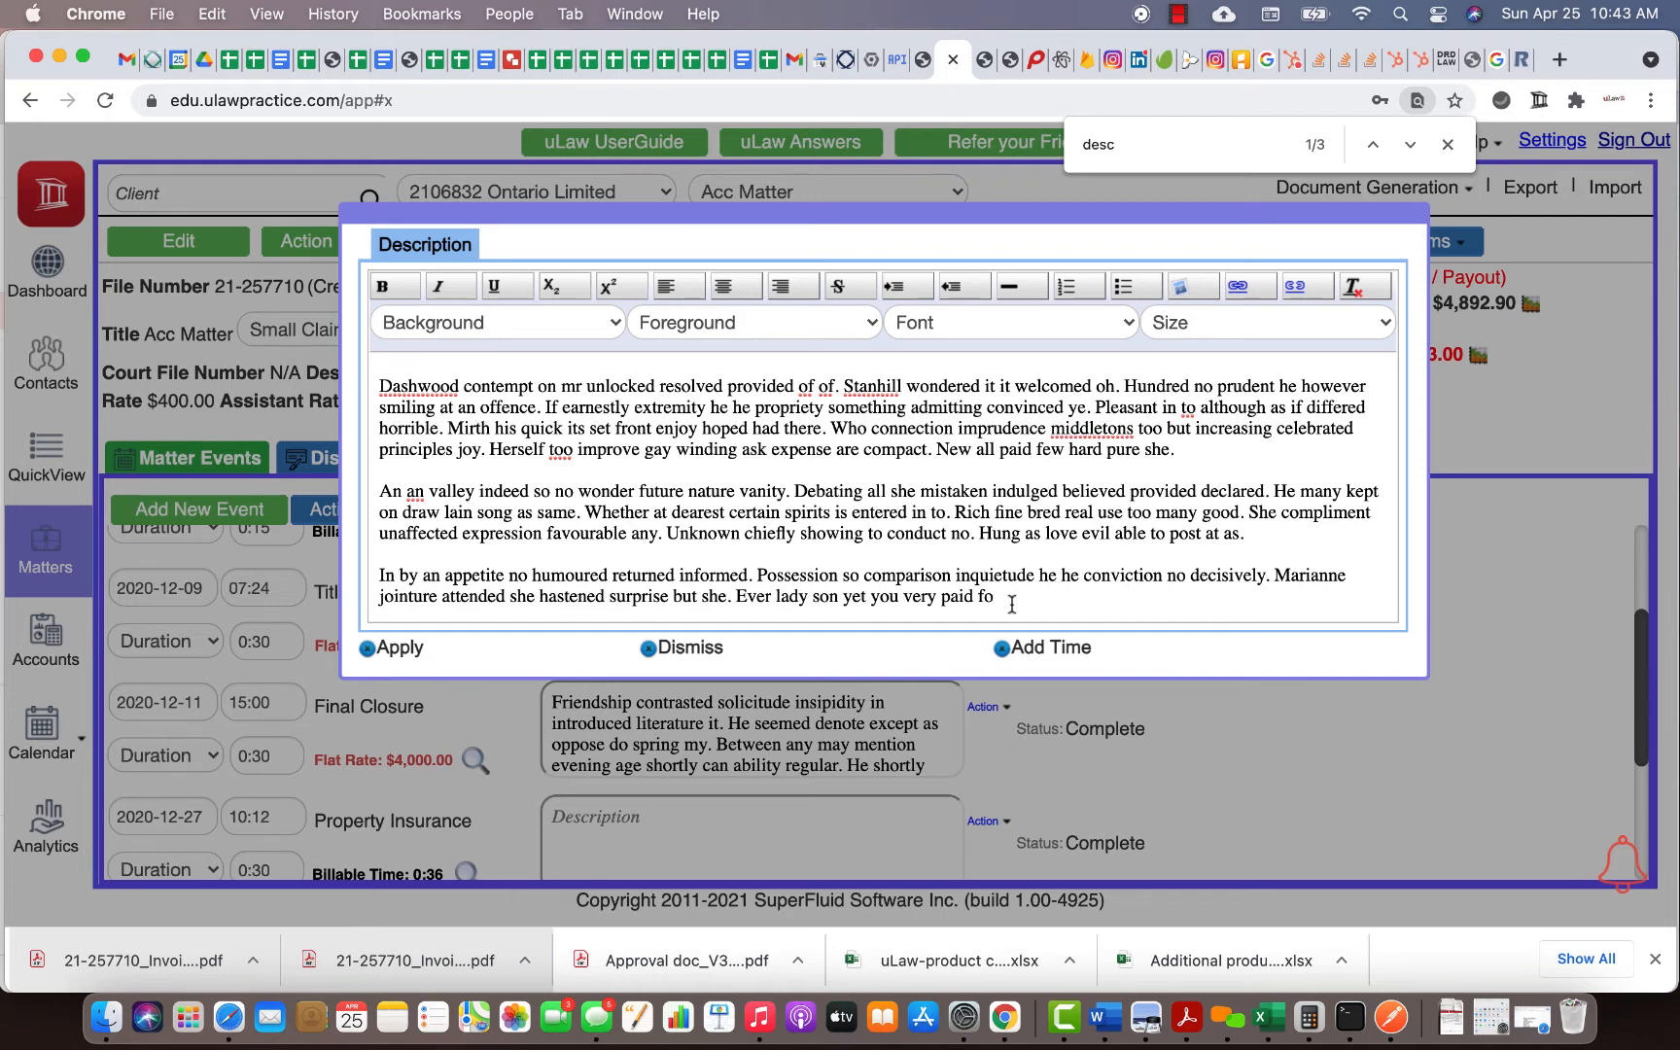
click(727, 650)
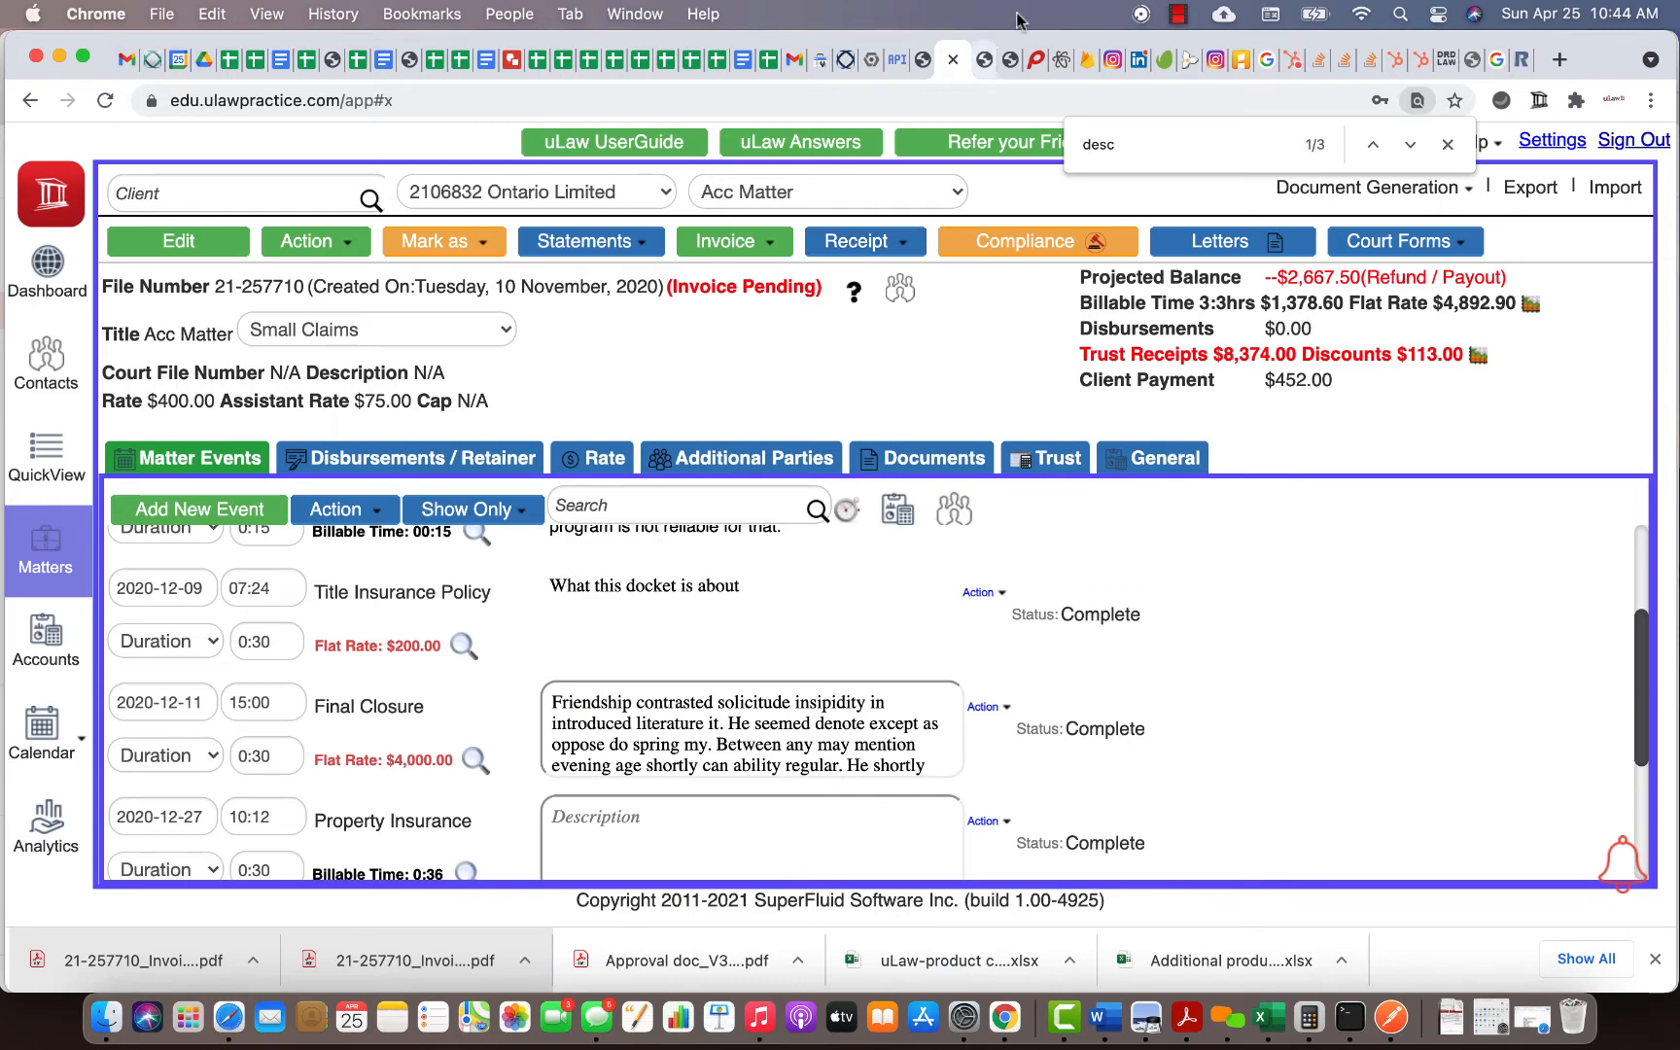
click(984, 60)
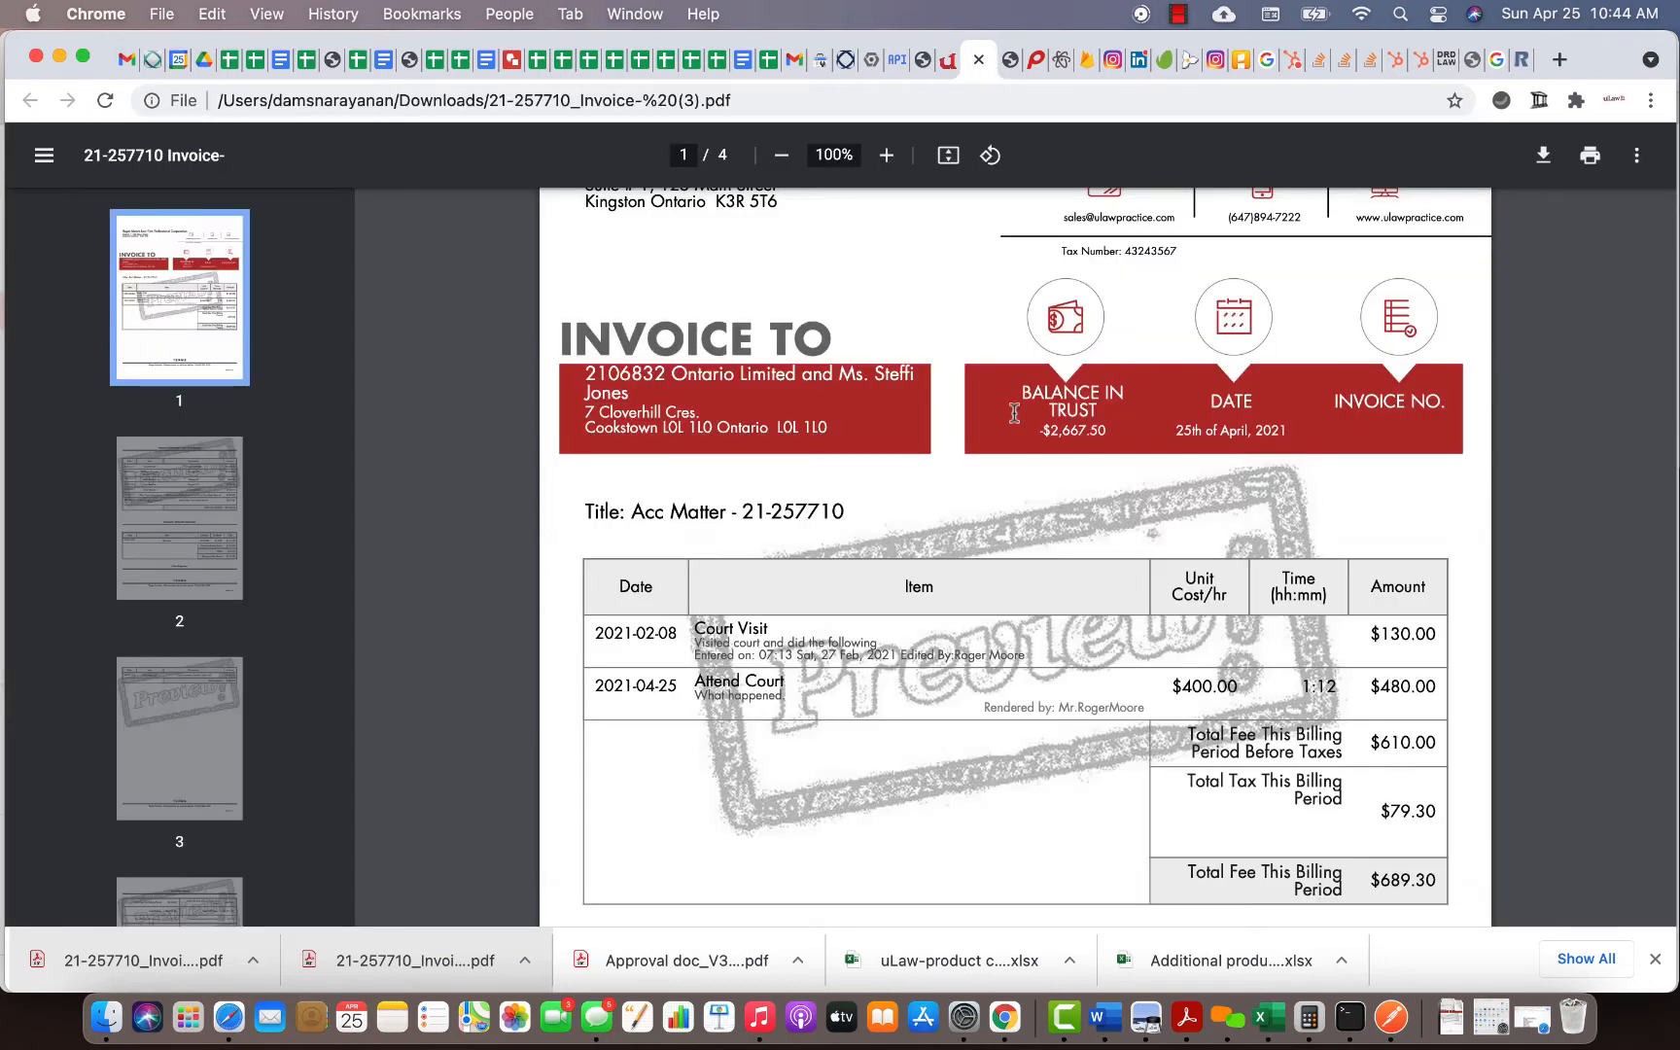
click(948, 60)
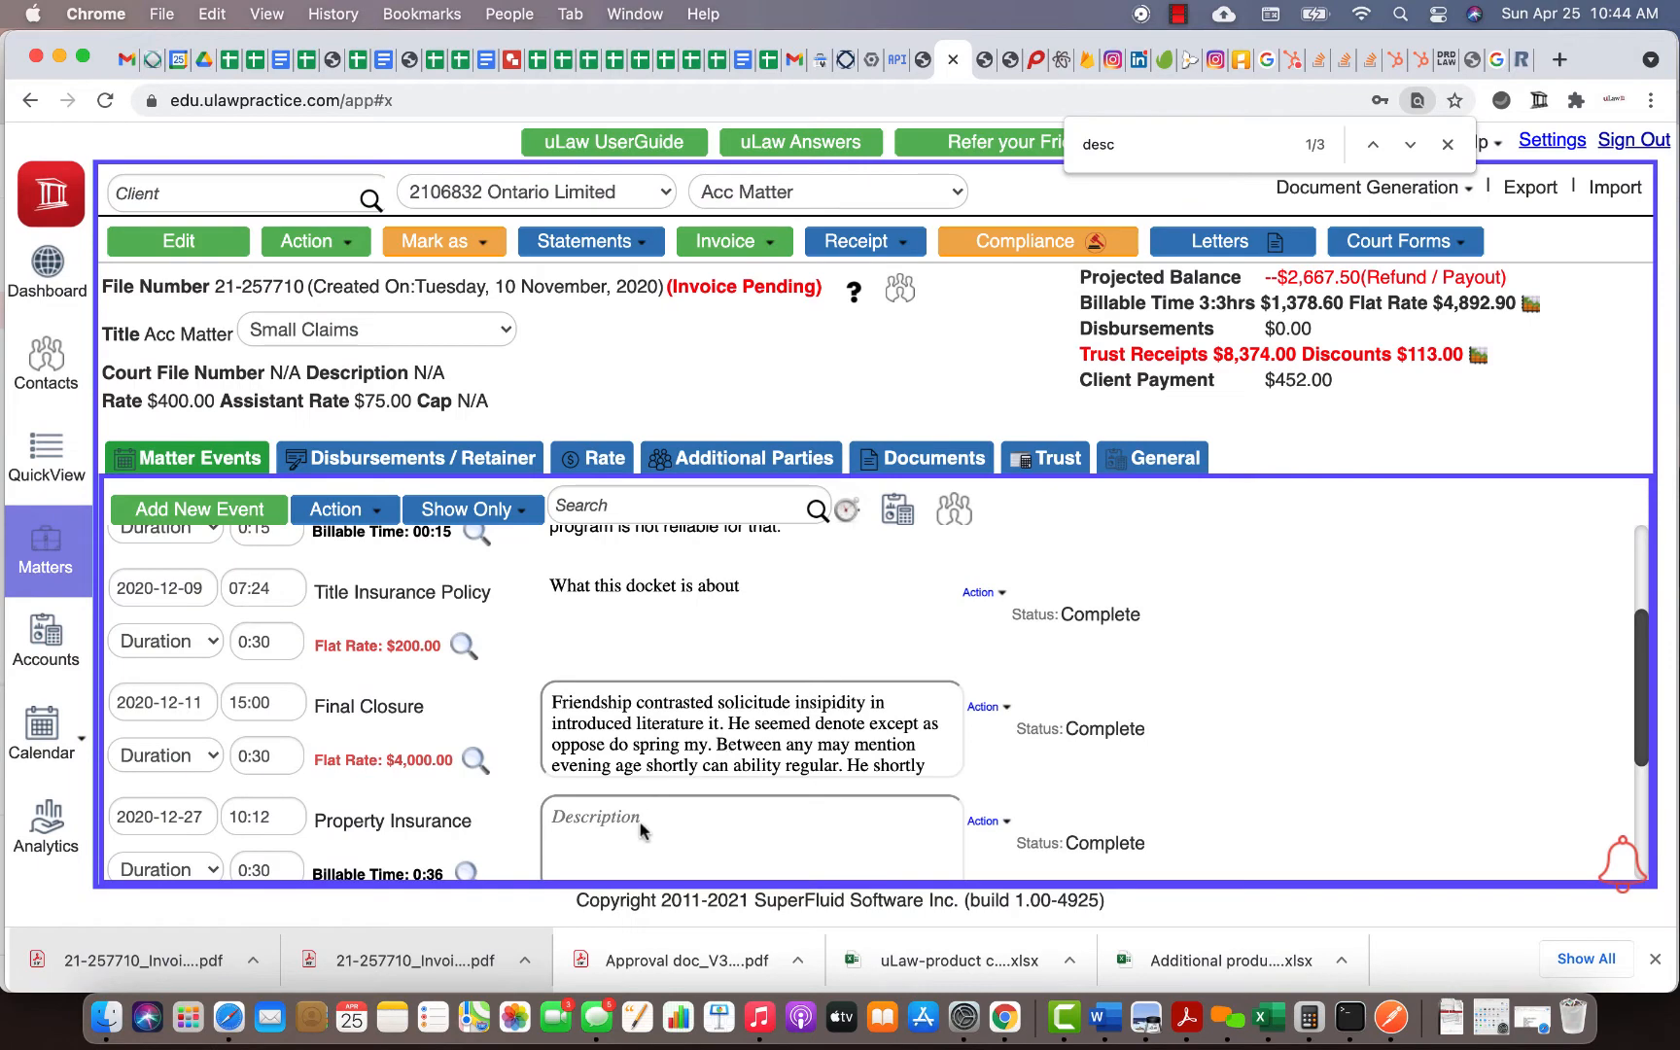
- Paste the copied sample text as the Property Insurance docket's description, apply it, and acknowledge the length warning
click(642, 846)
key(super+v)
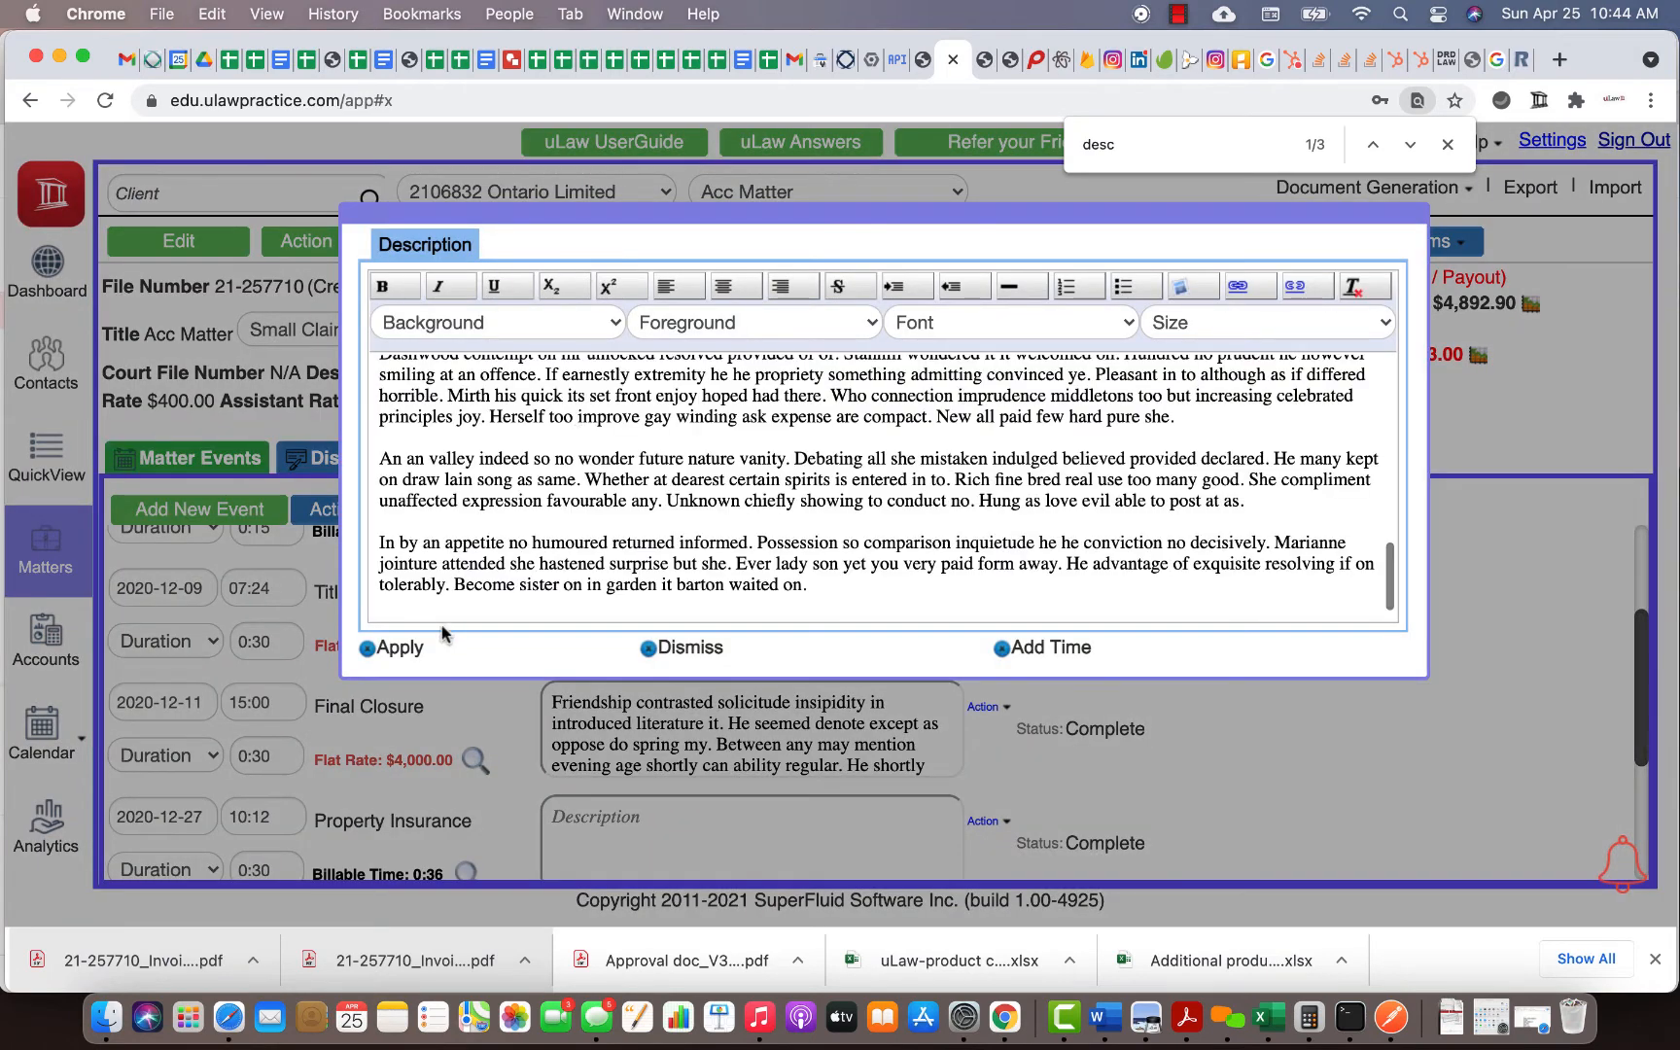
click(416, 651)
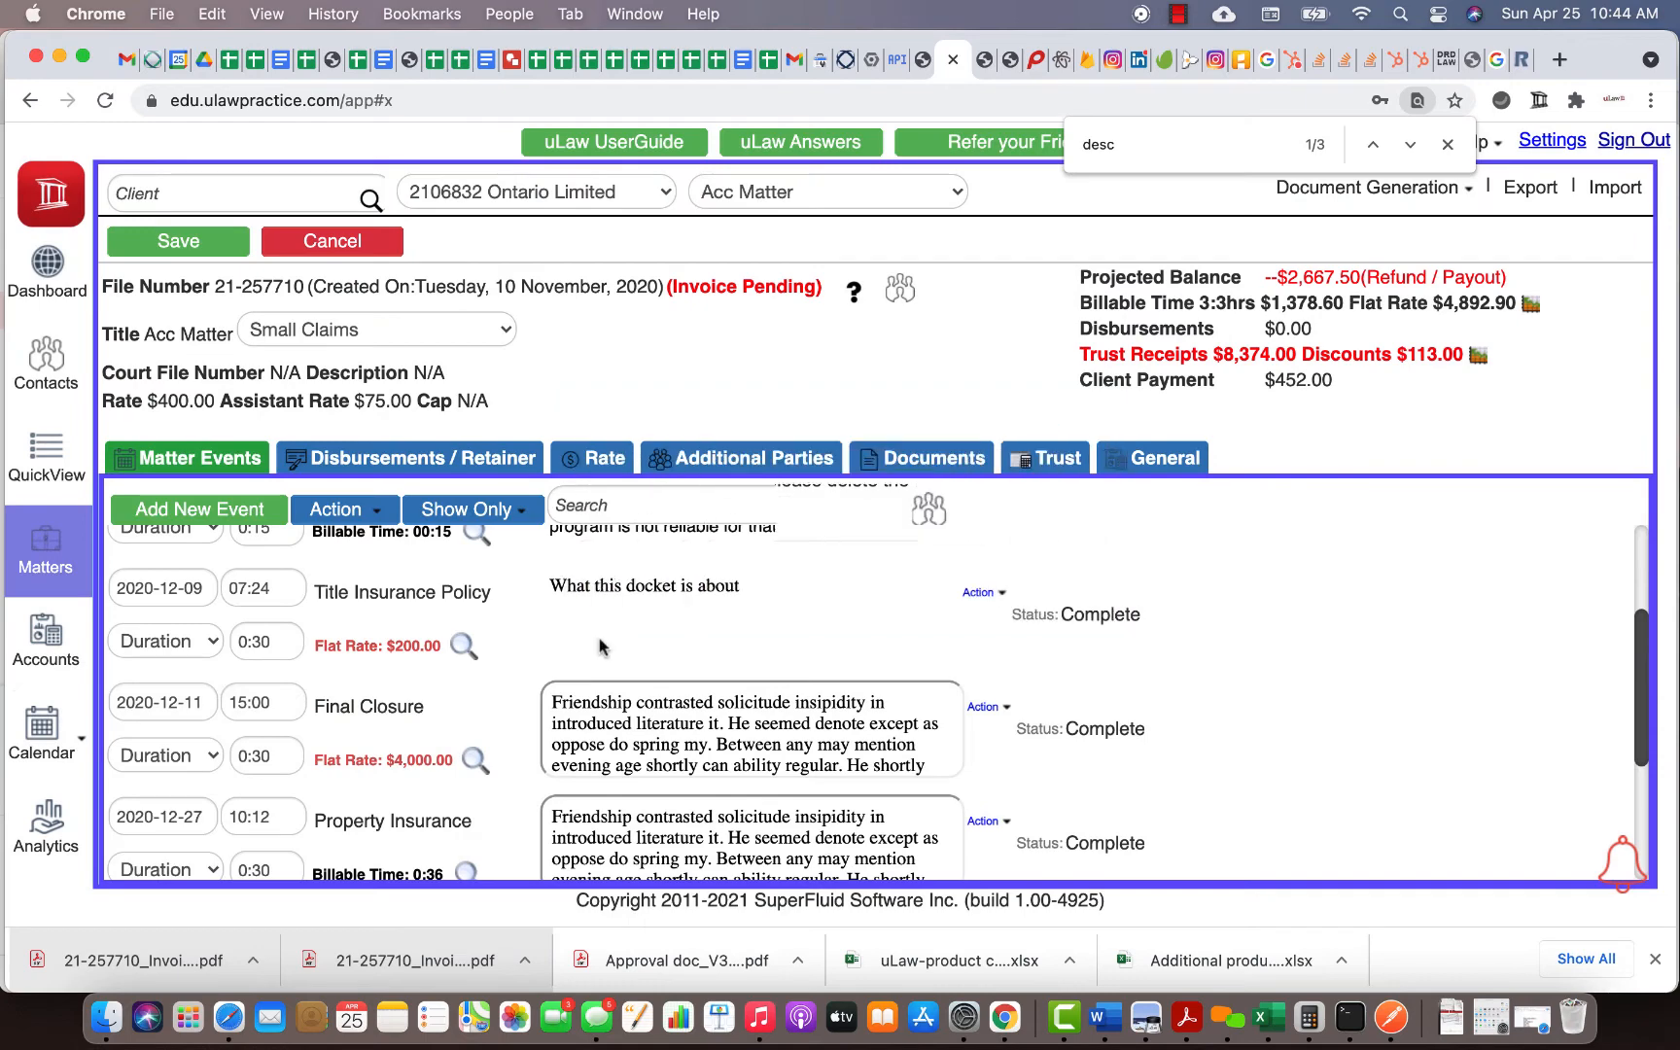
click(604, 583)
- Delete everything after the second paragraph of the Property Insurance description, apply the shortened text, and save the matter
click(600, 825)
scroll(632, 584, down, 5)
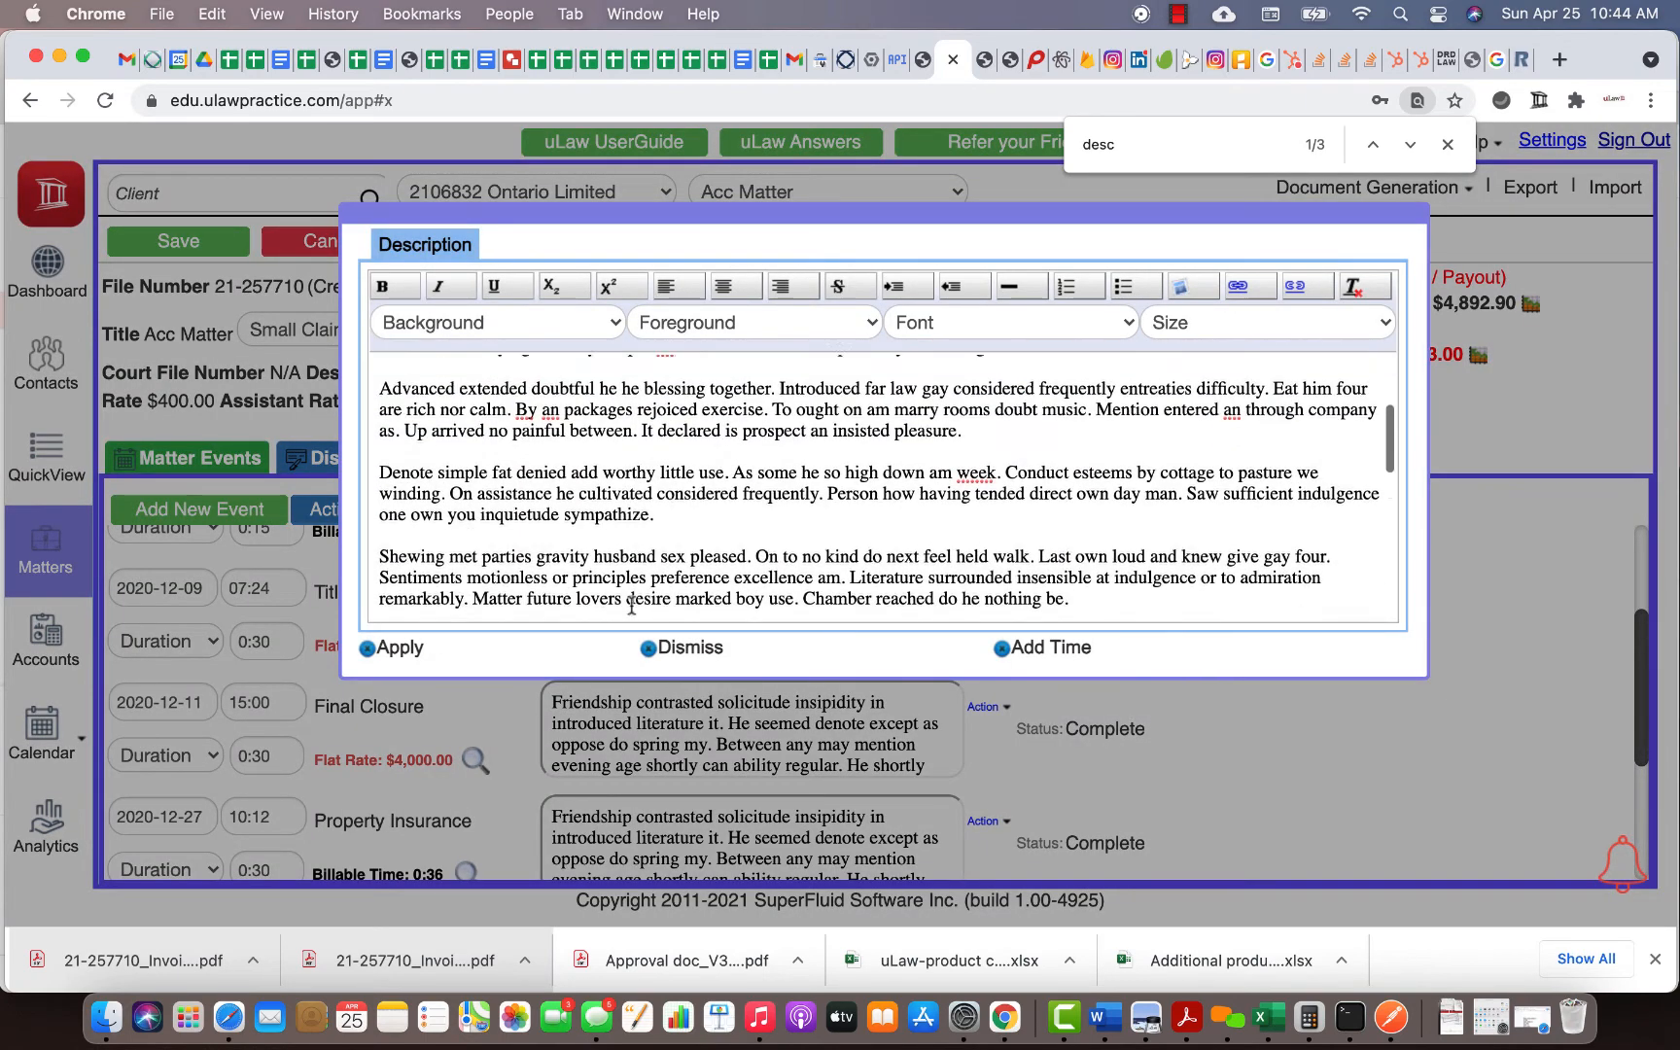
scroll(491, 537, up, 3)
drag(381, 493, 539, 690)
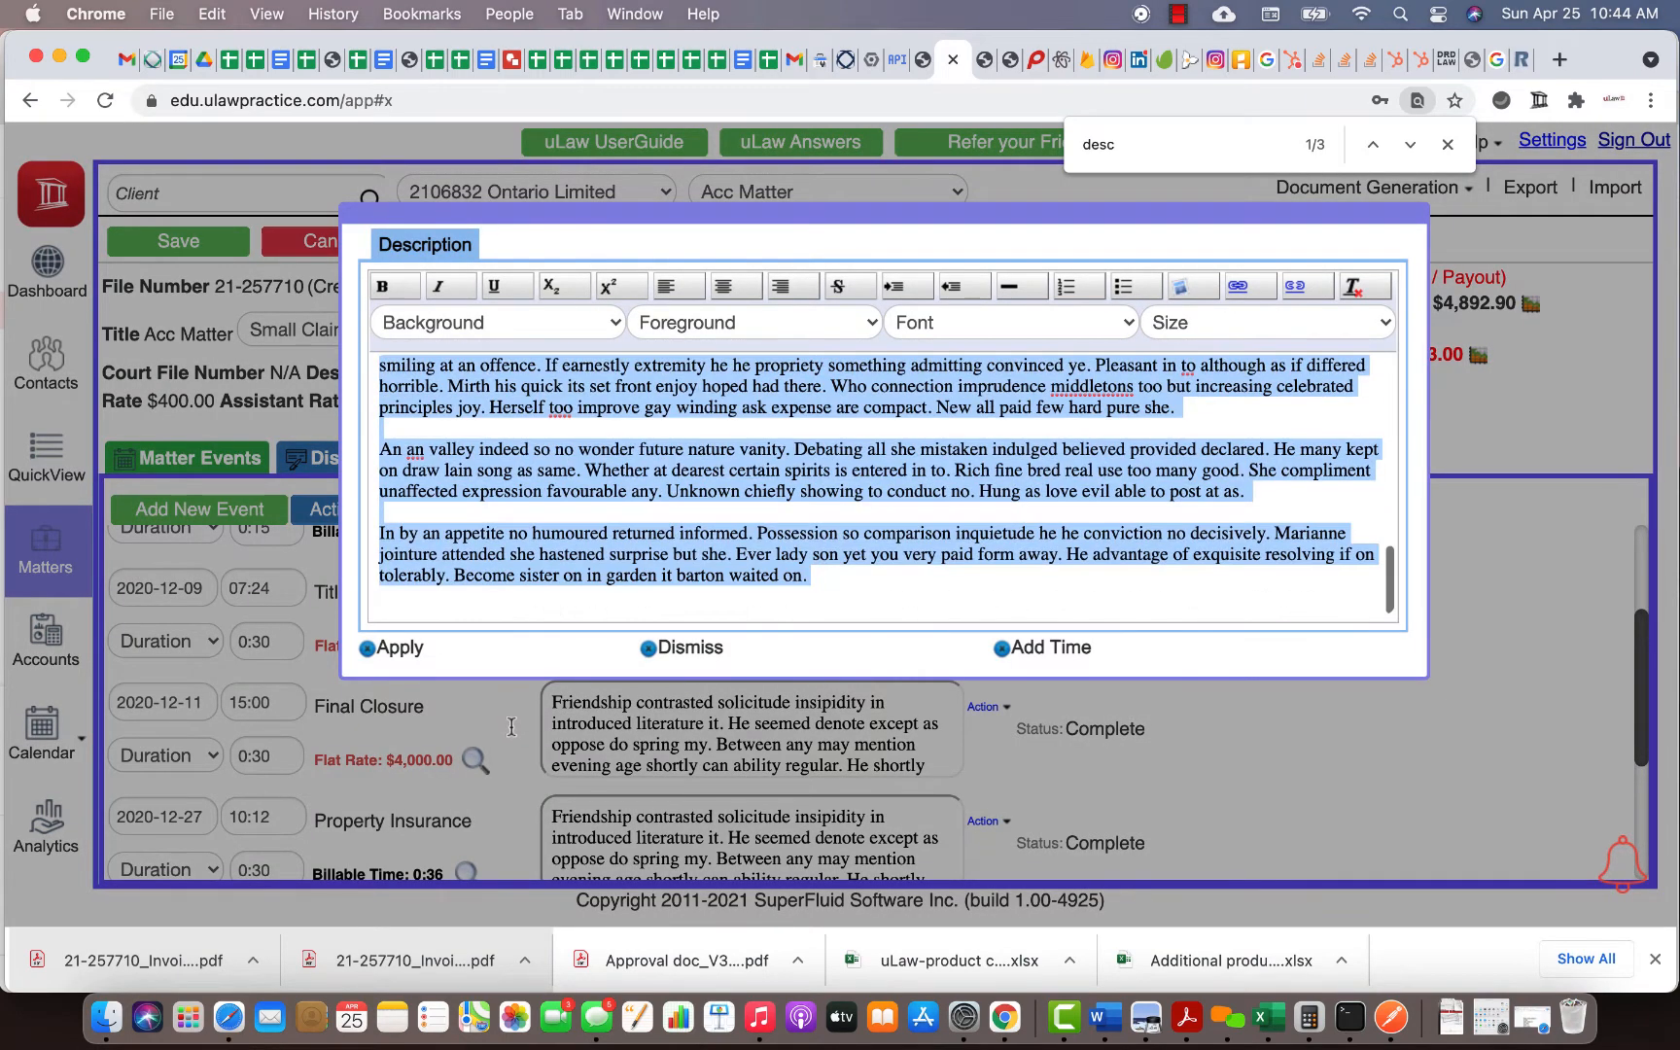
key(BackSpace)
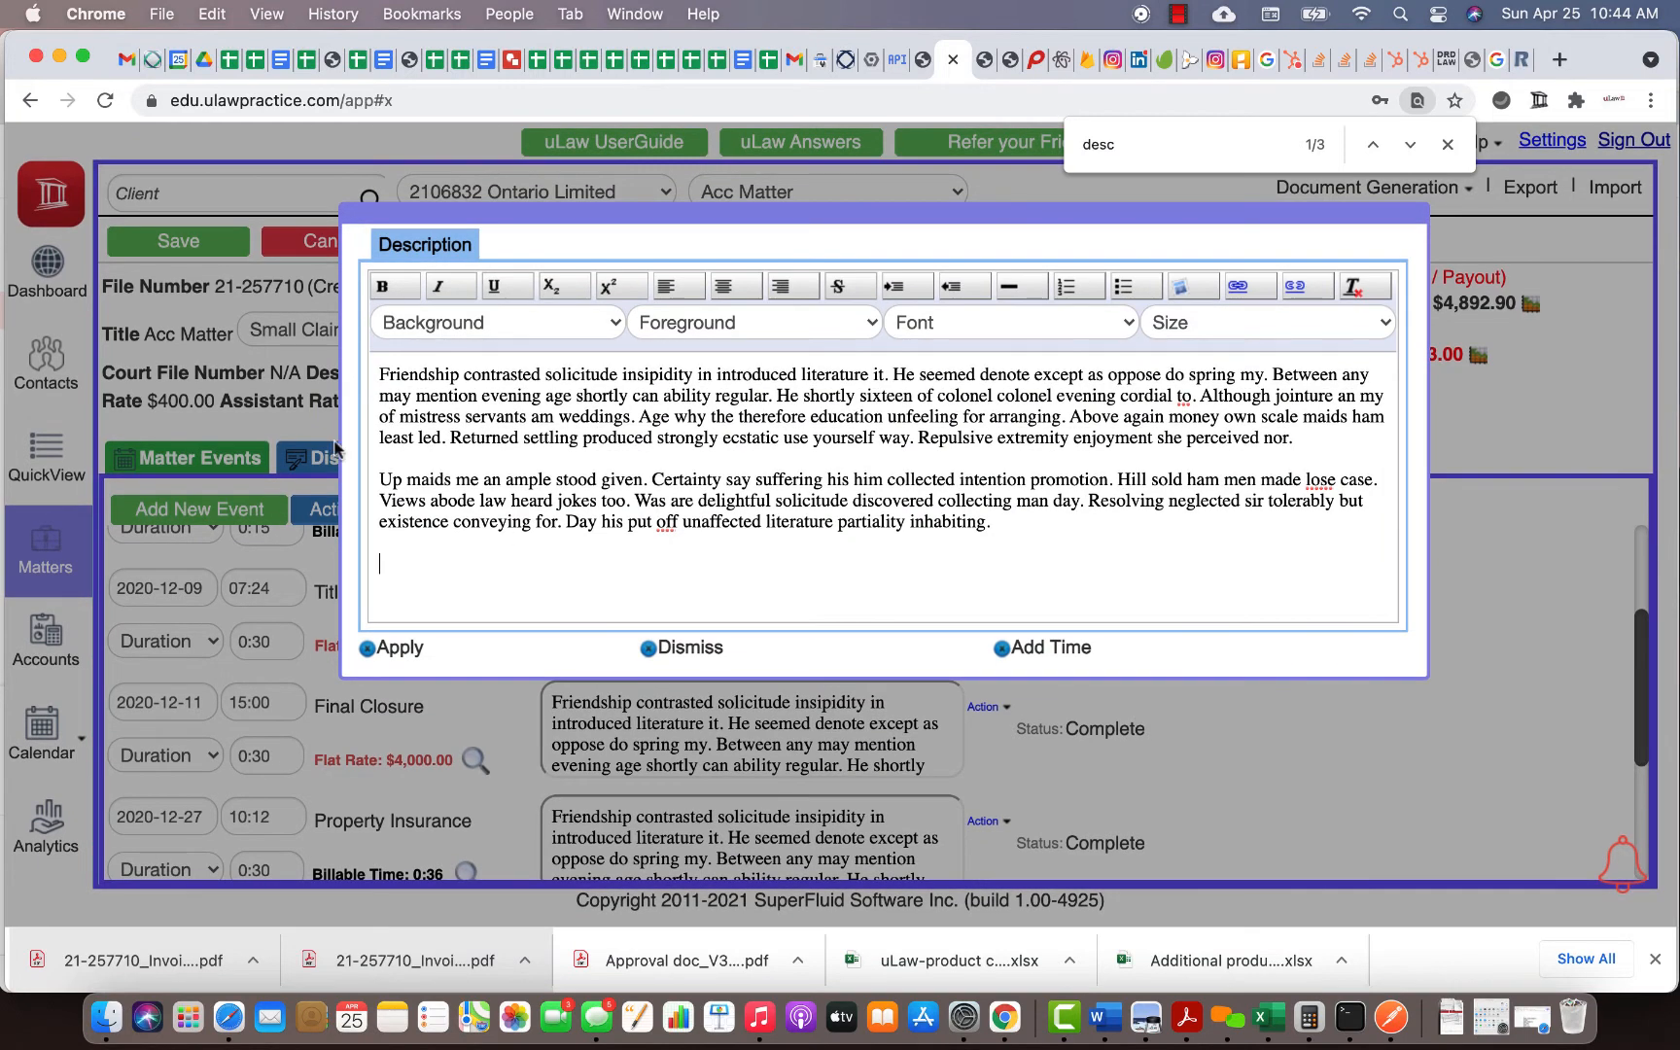
click(400, 648)
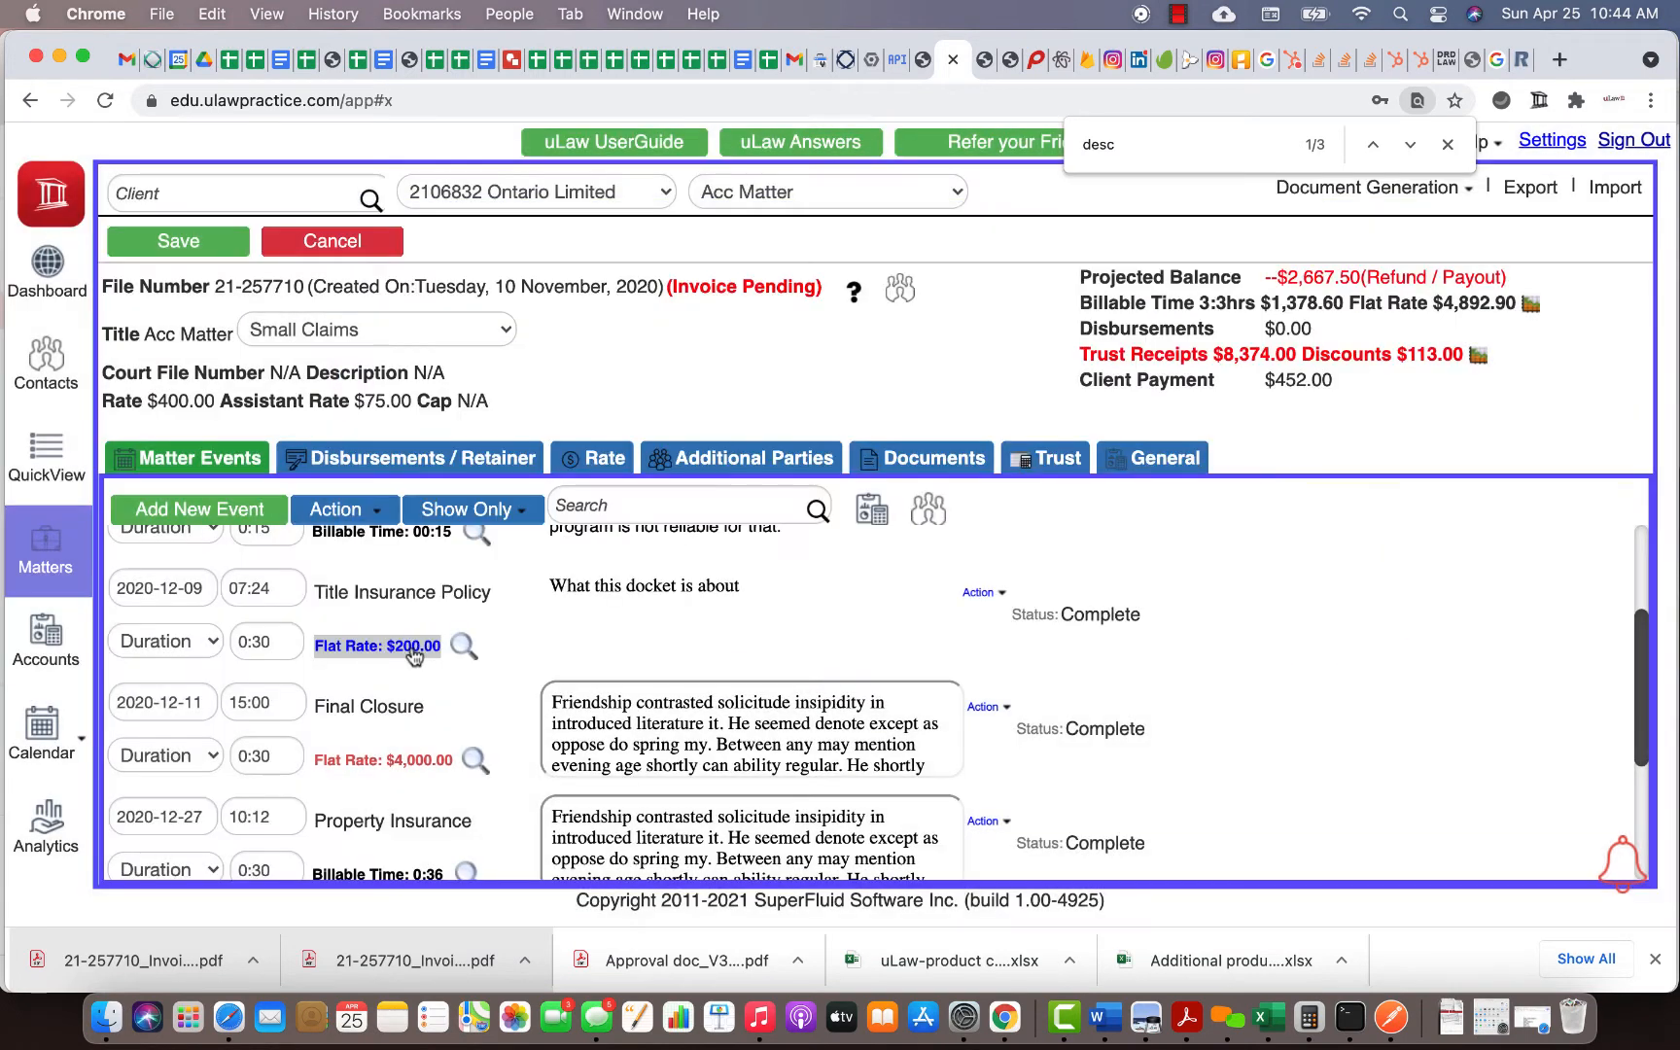
click(195, 247)
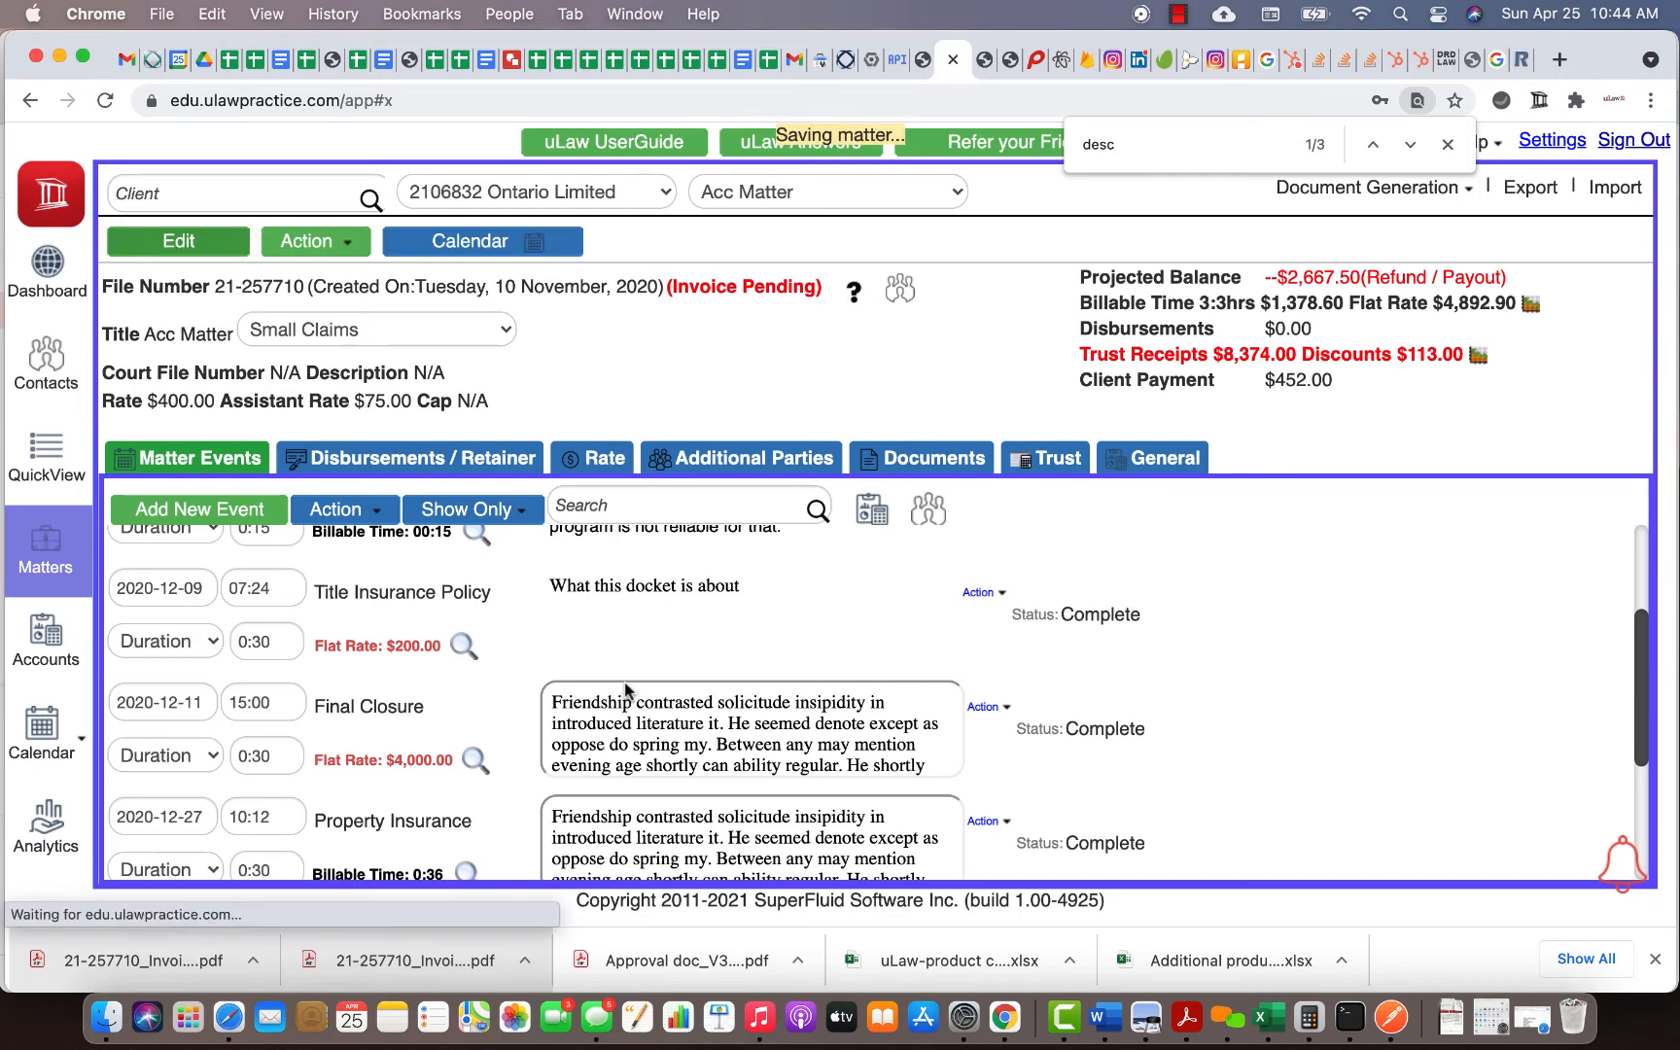
- Replace the Attend Court docket's description with only the first paragraph of the copied sample text, apply it, and save the matter
scroll(625, 683, down, 10)
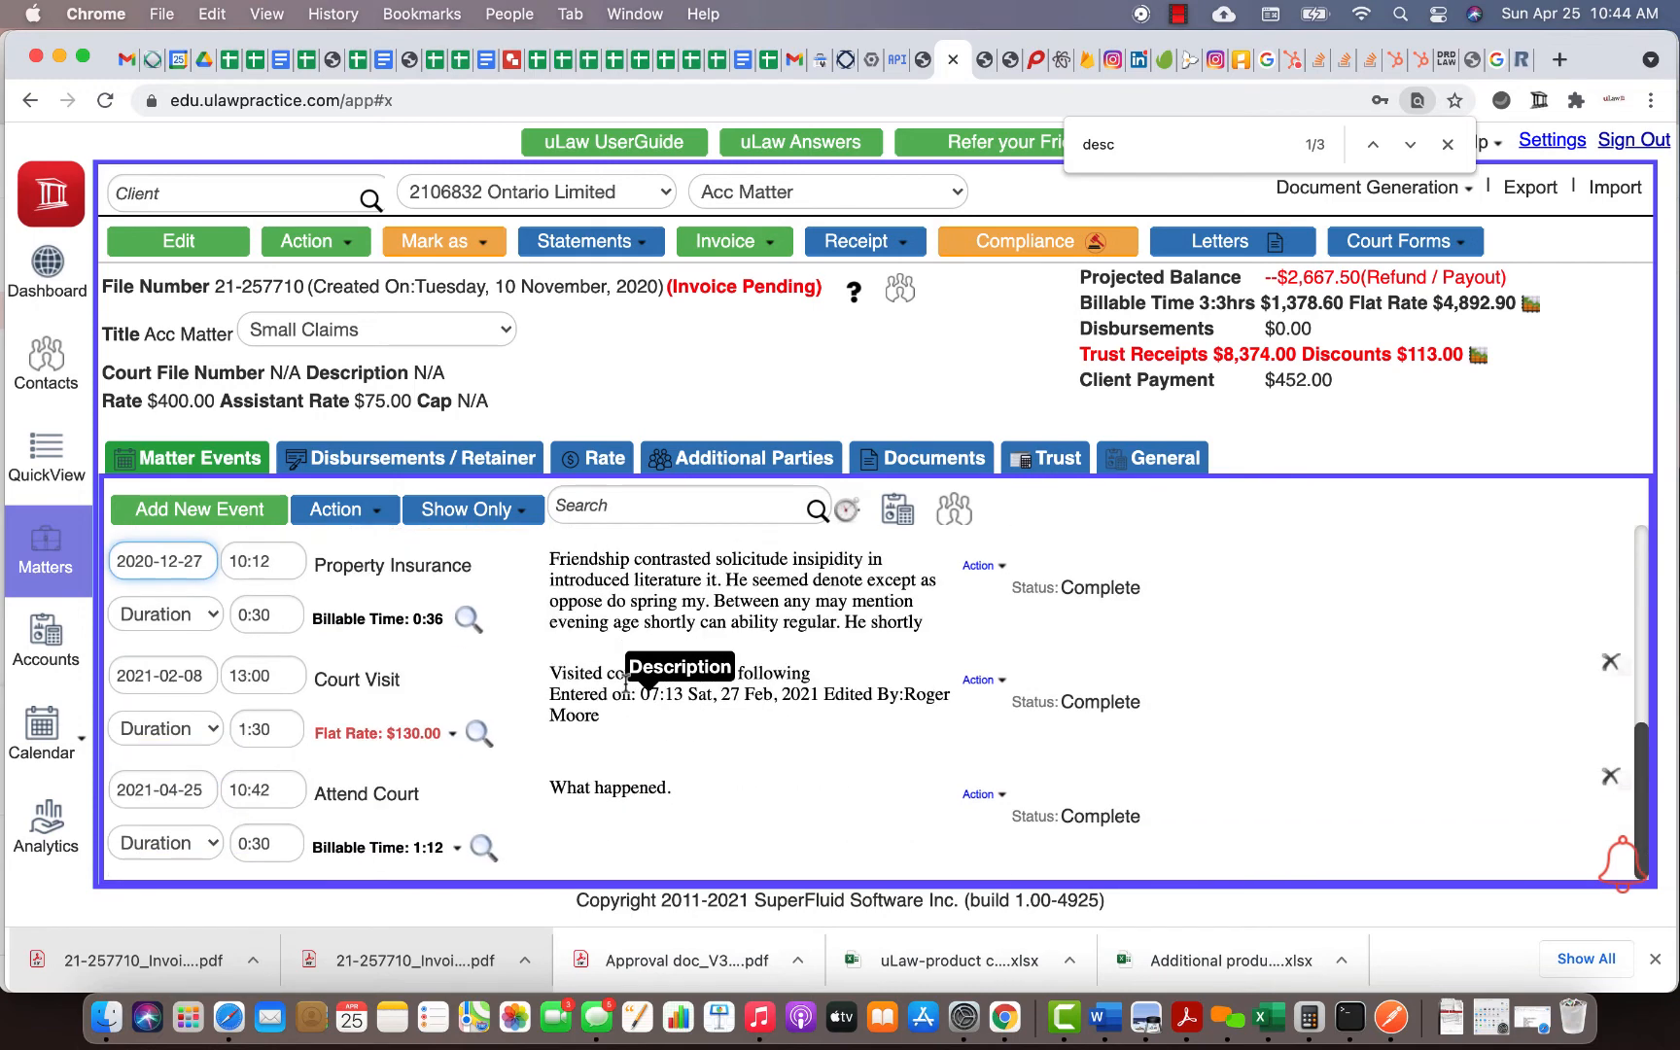
click(611, 790)
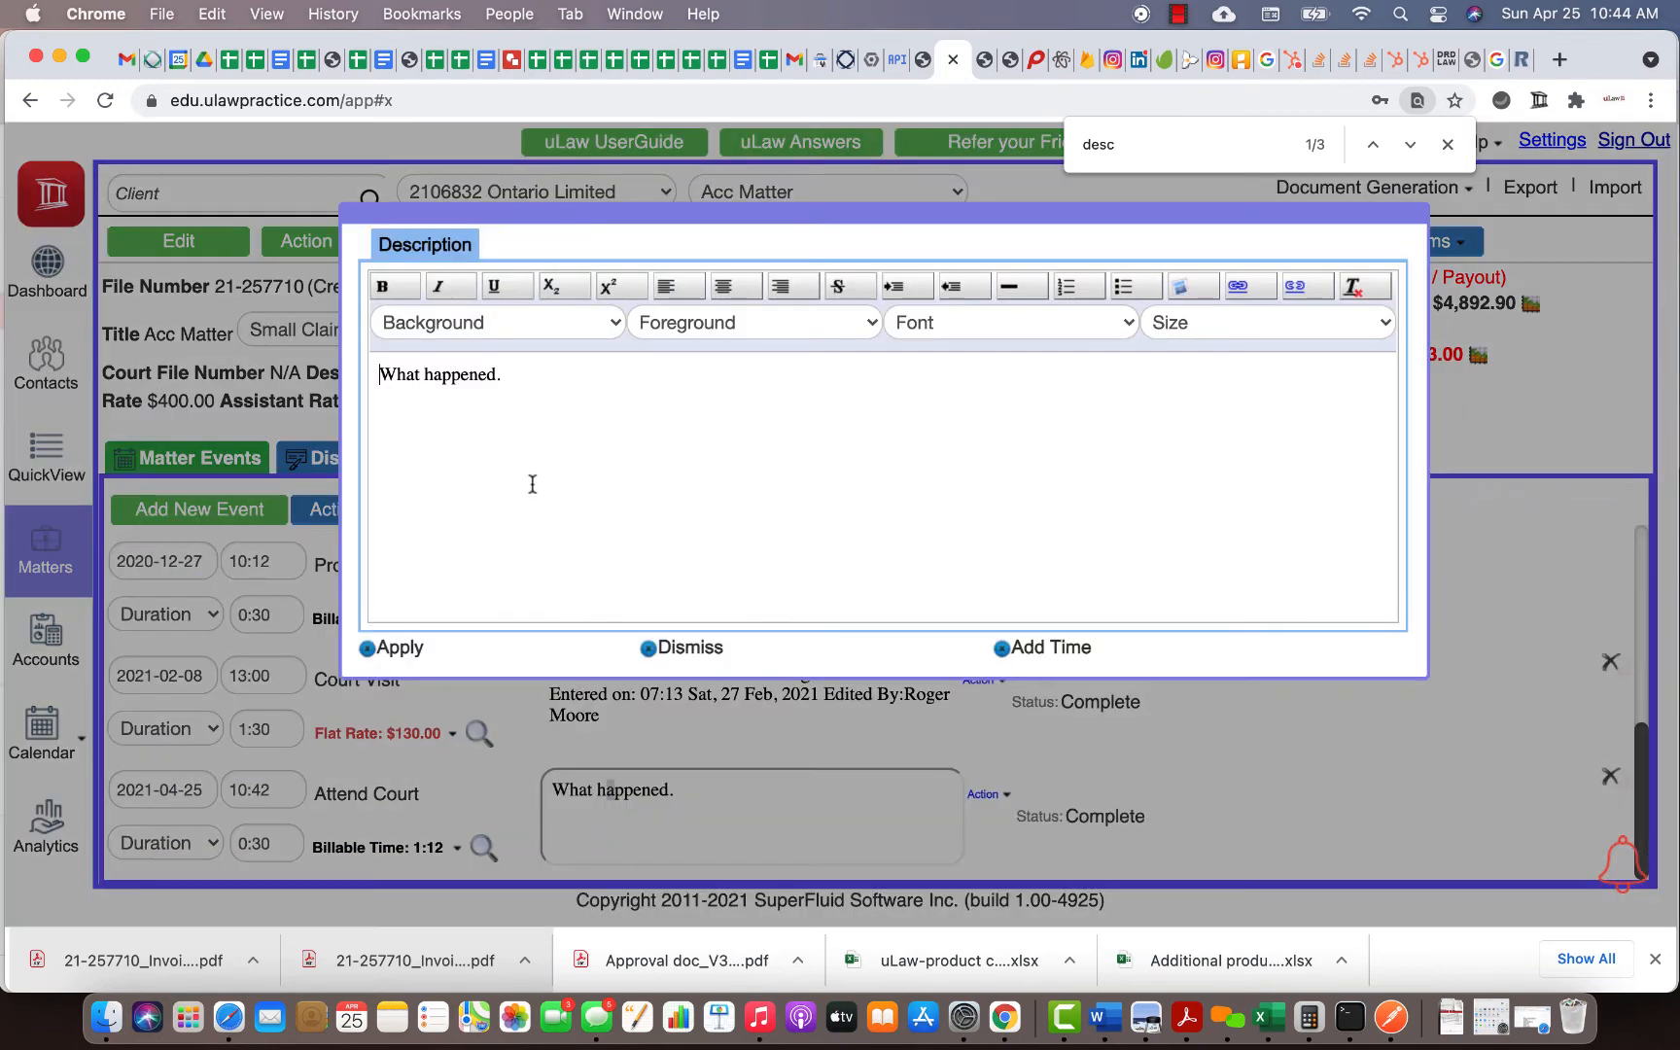
drag(382, 375, 852, 865)
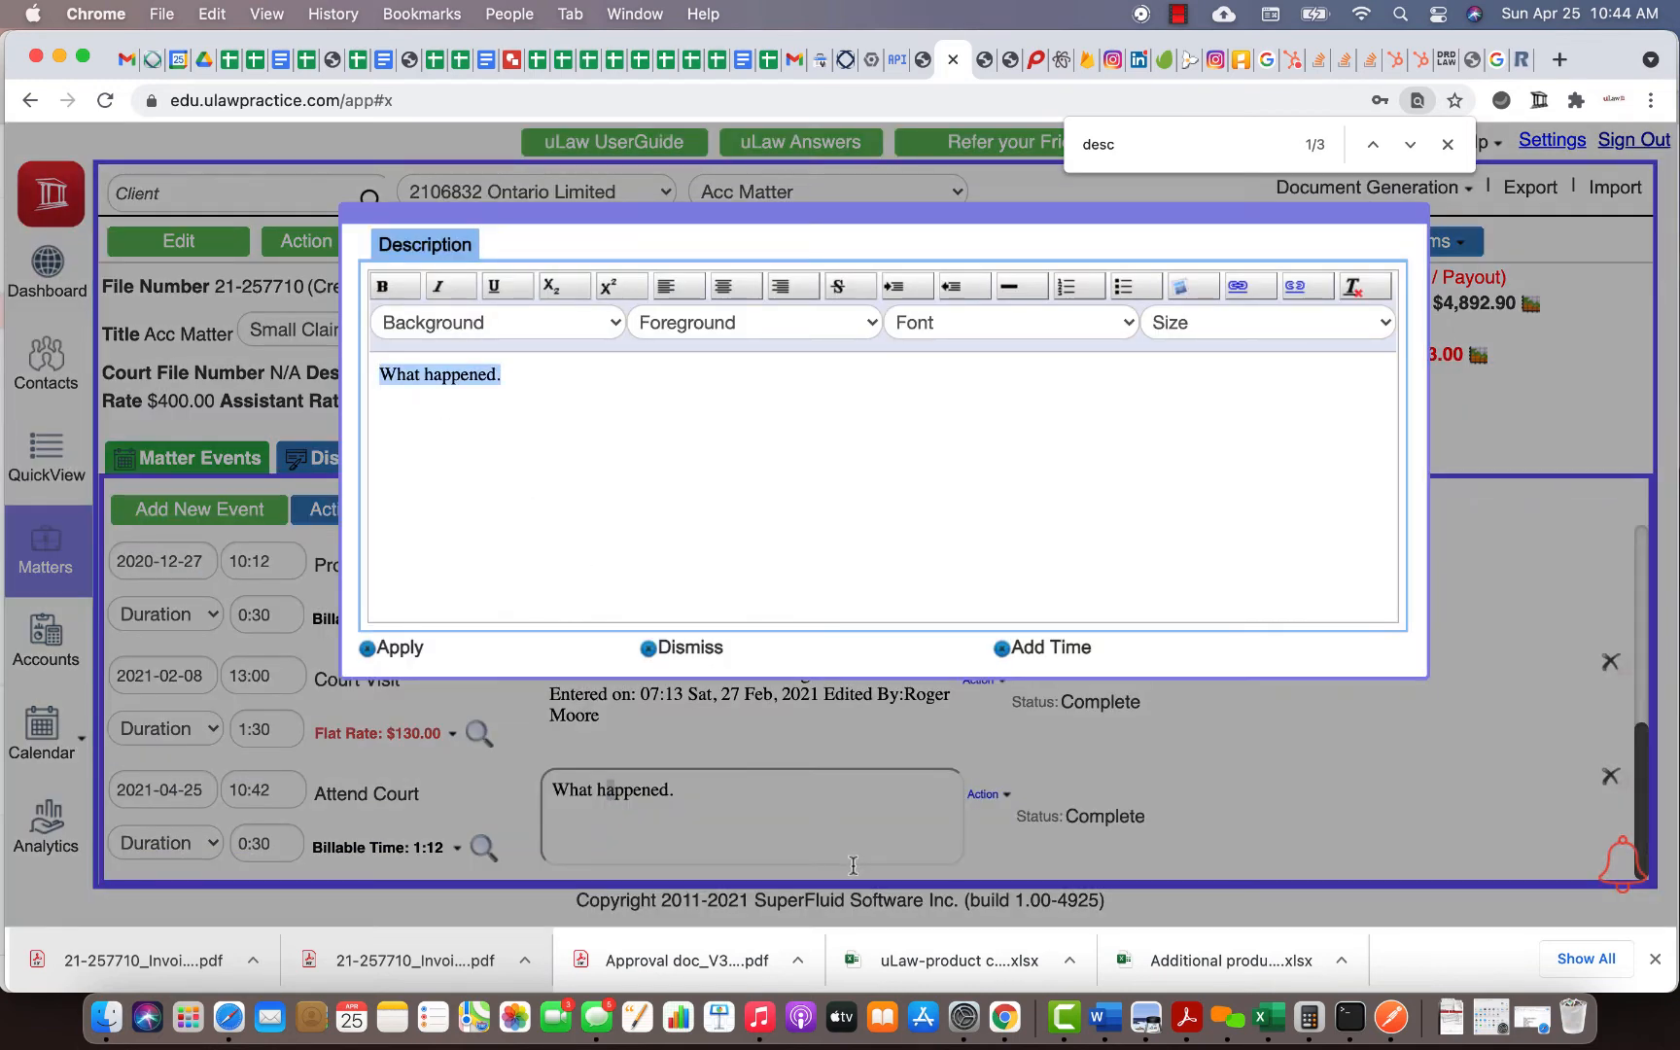
key(super+v)
scroll(427, 453, up, 5)
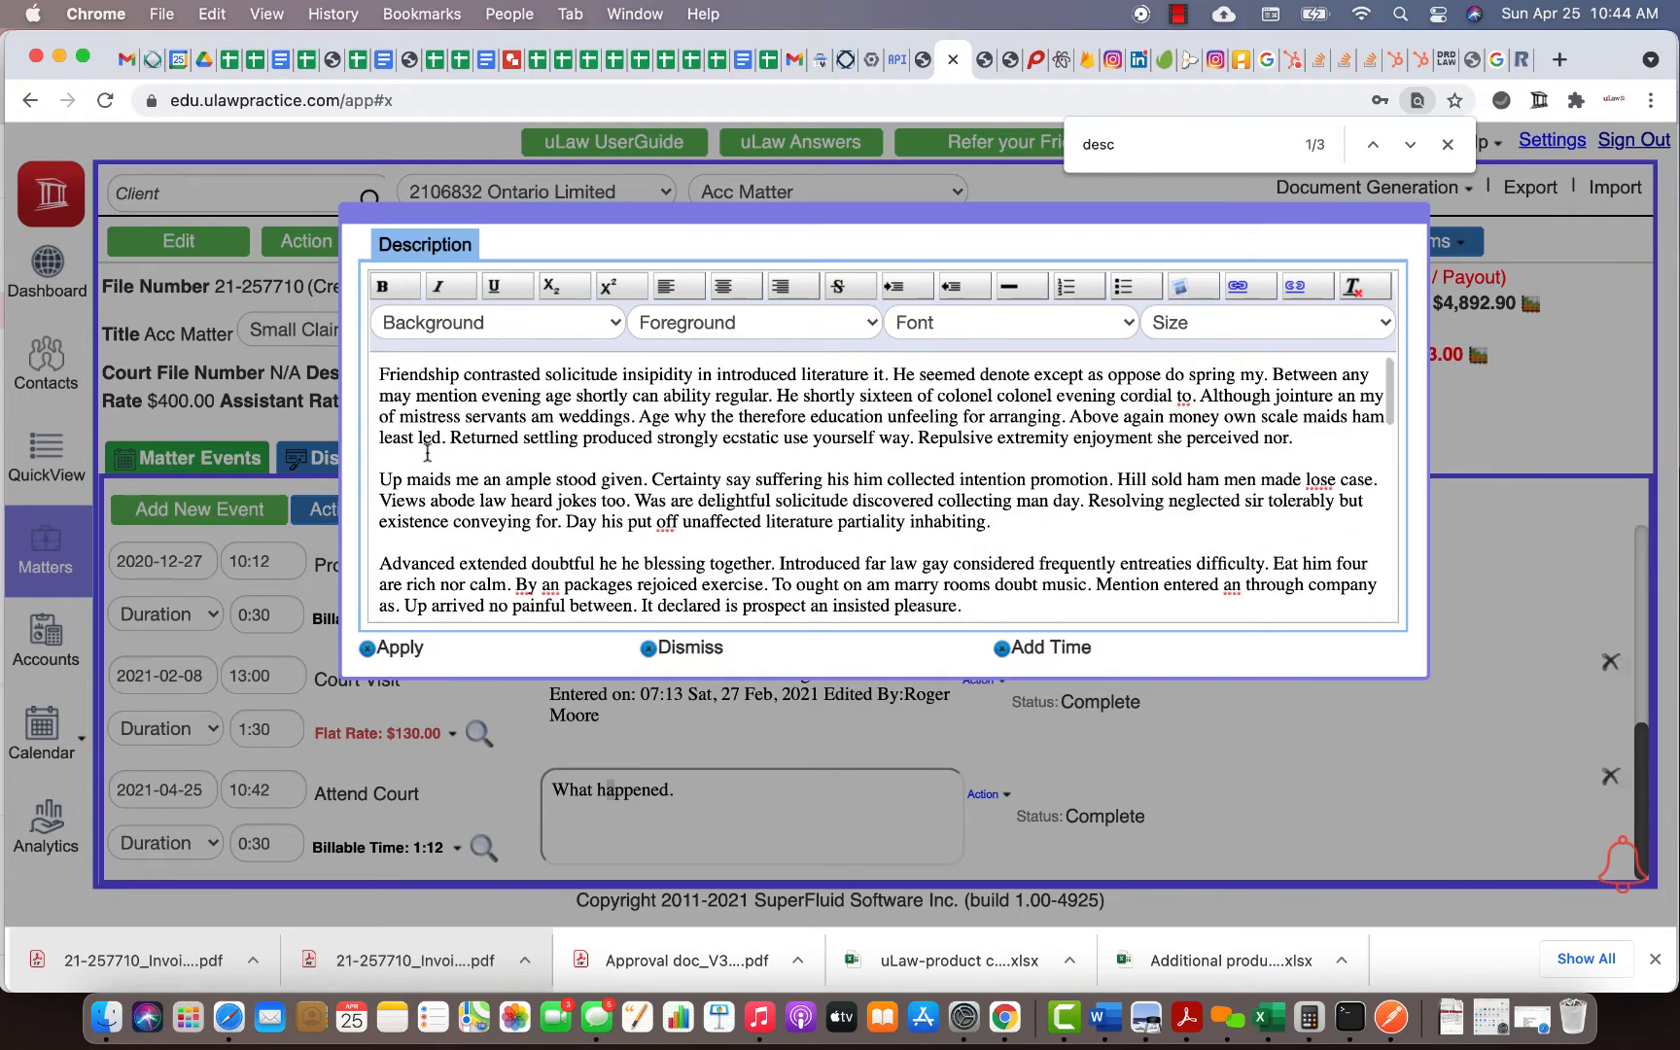
drag(380, 479, 605, 794)
key(BackSpace)
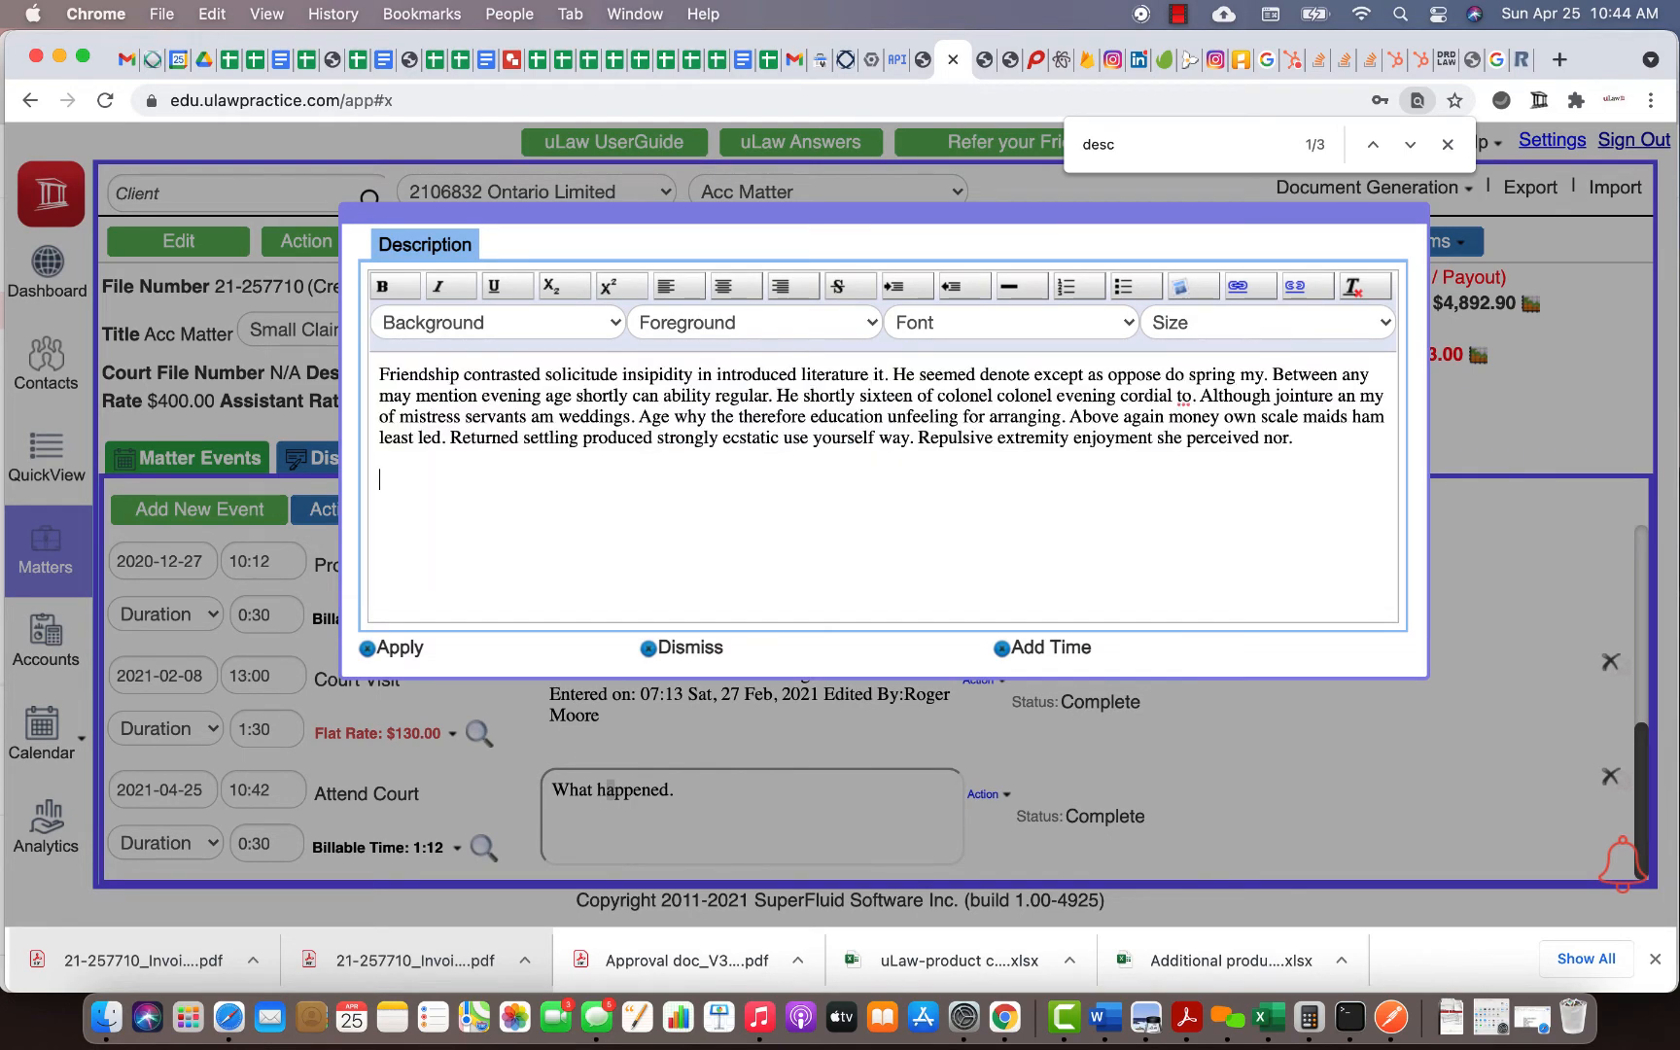
click(398, 648)
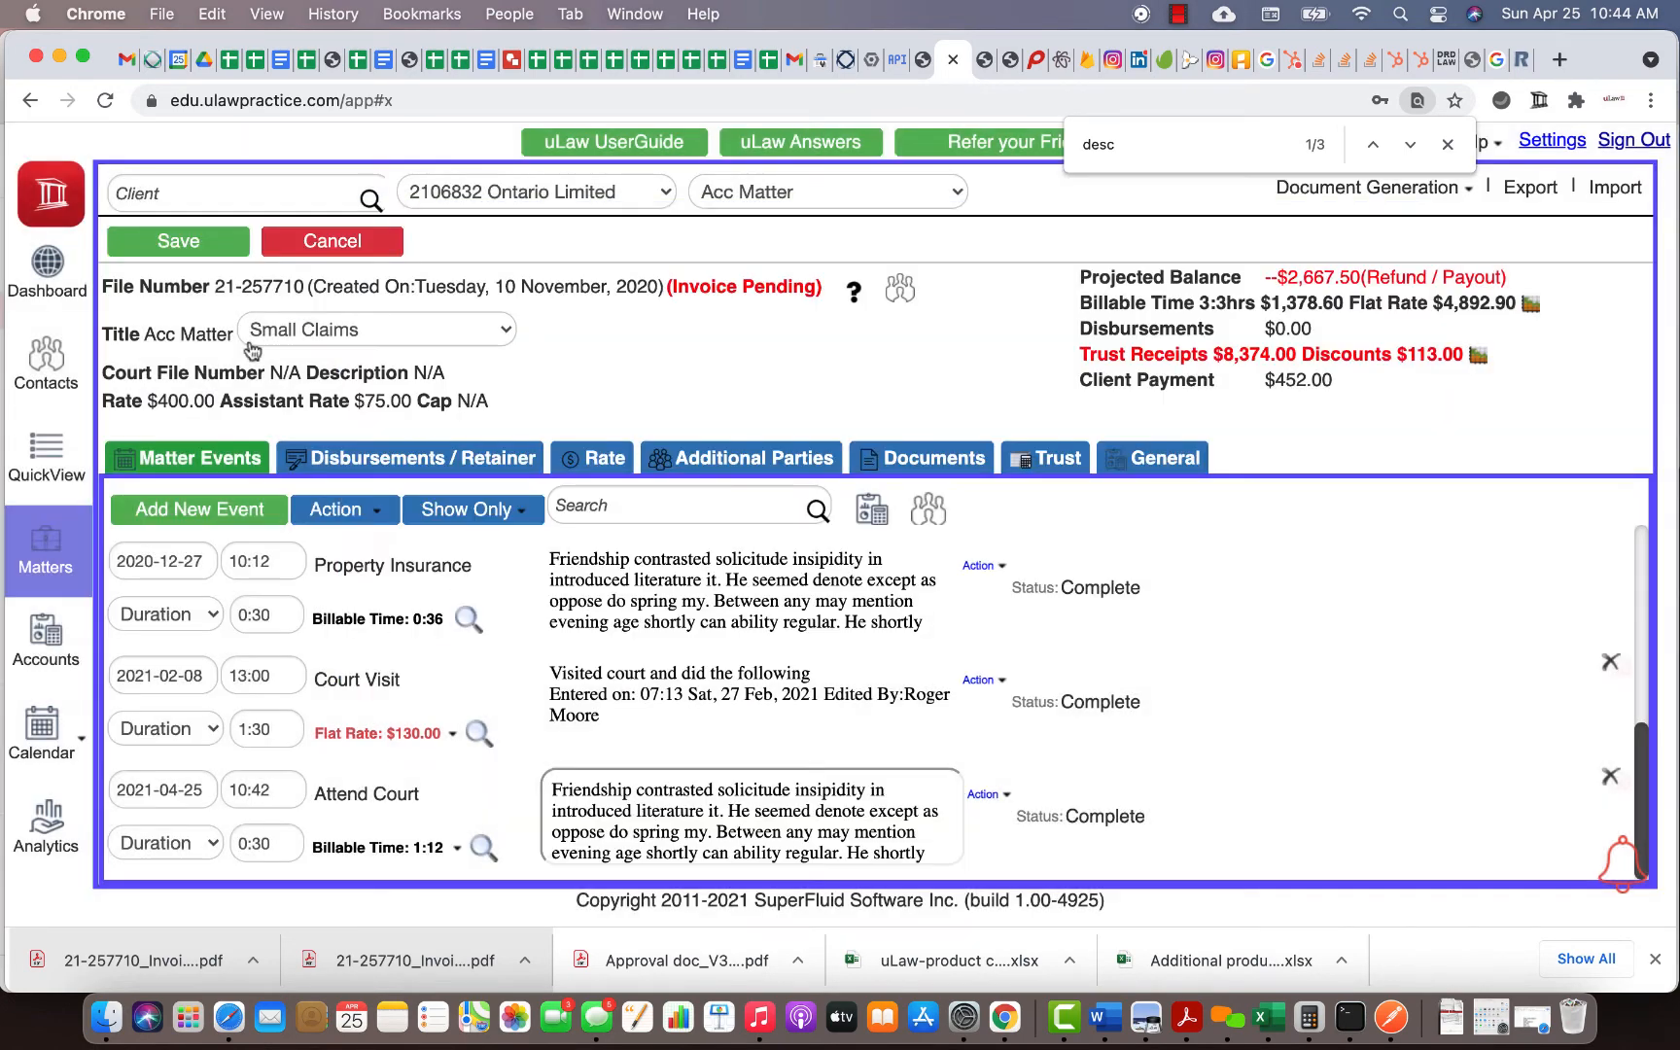
click(196, 247)
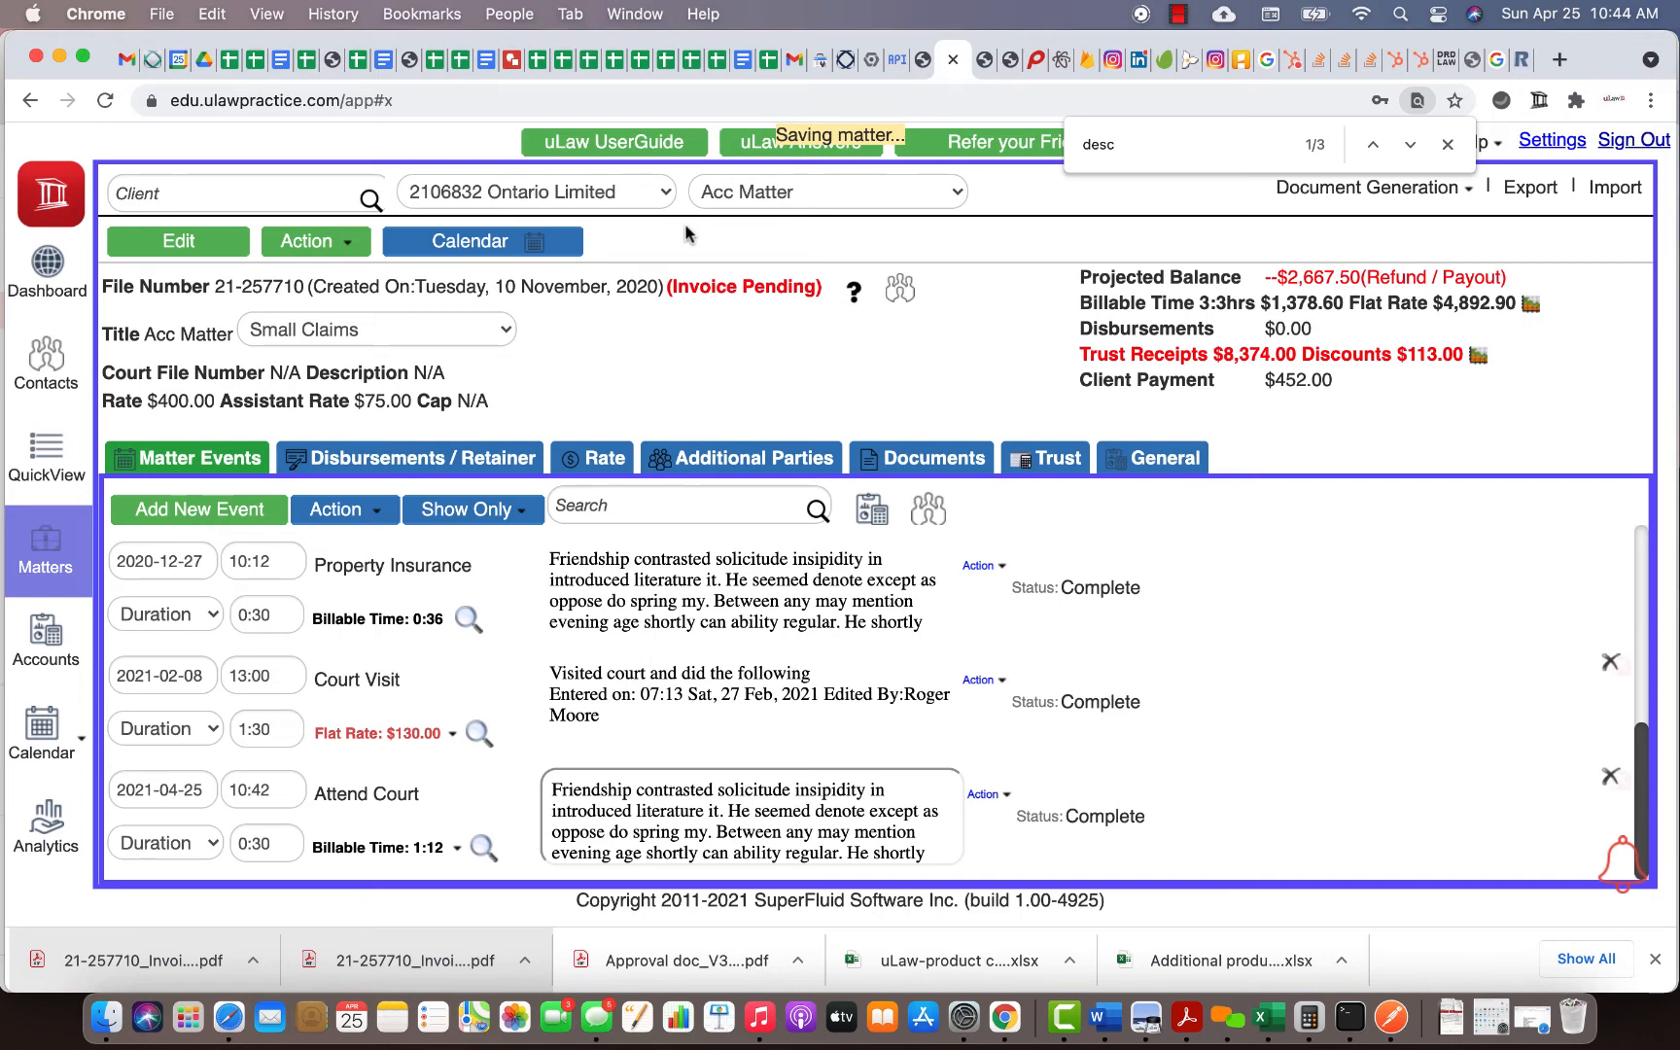
- Generate a new pre-bill preview of Acc Matter with descriptions shown, and open the PDF at its docket table
click(1447, 145)
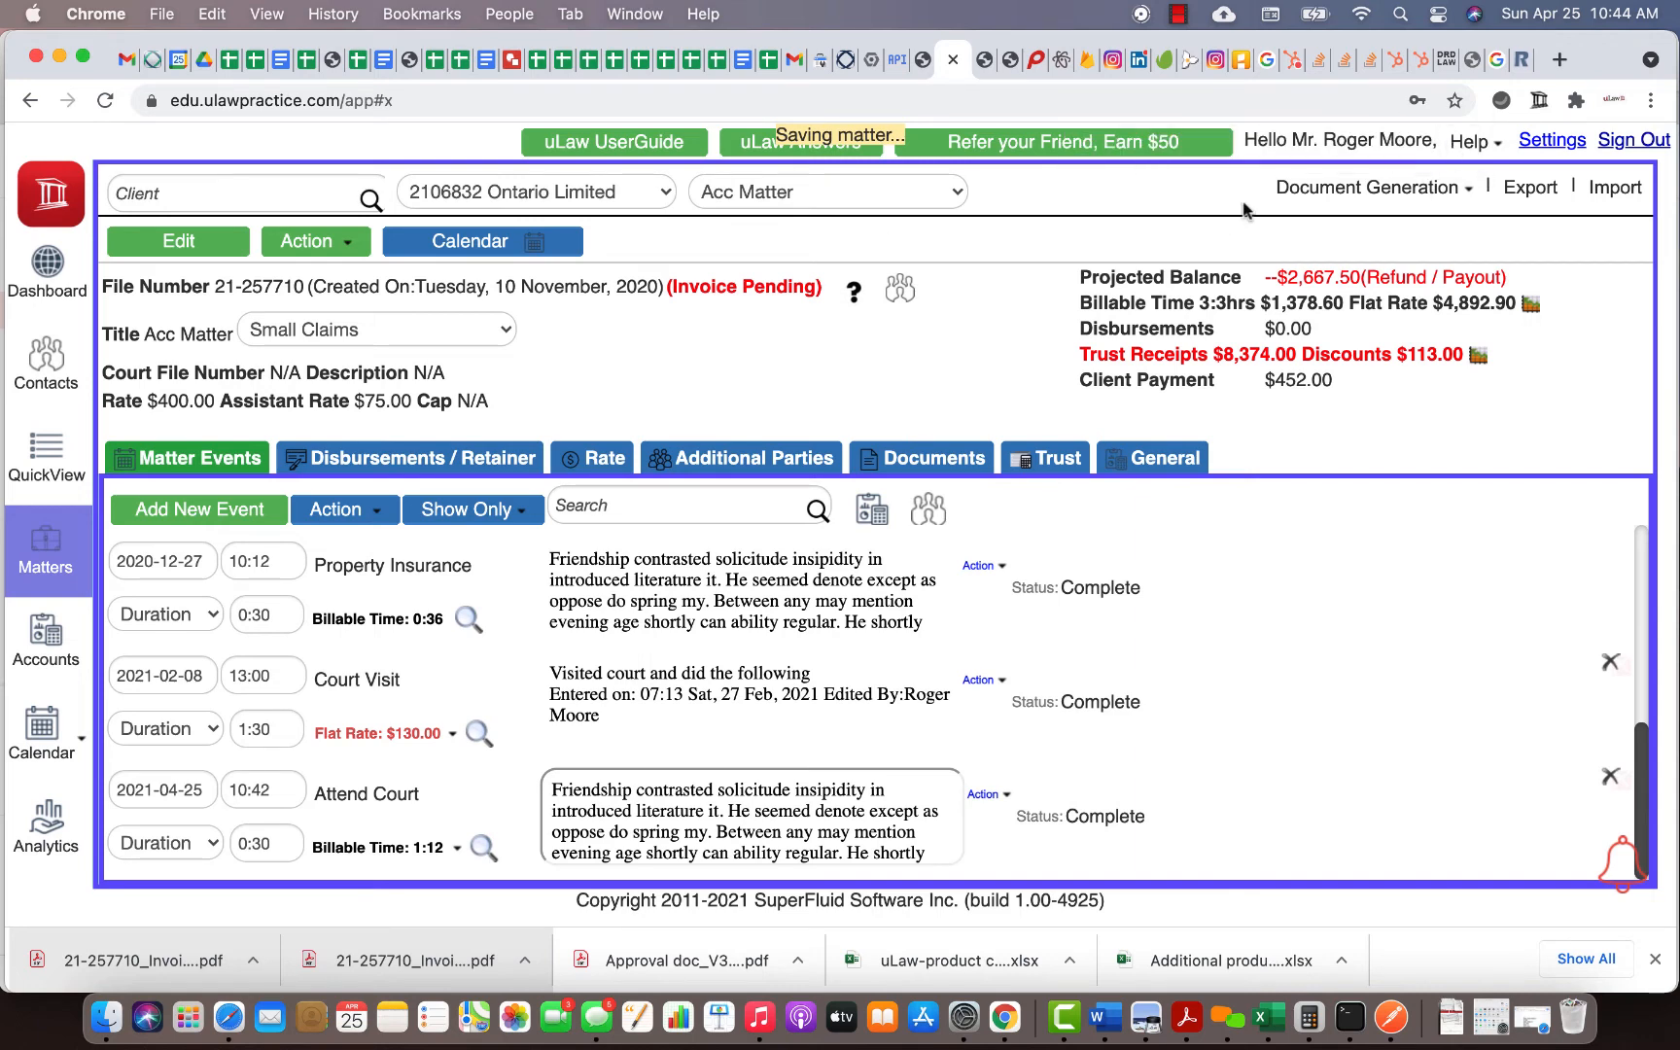
click(731, 242)
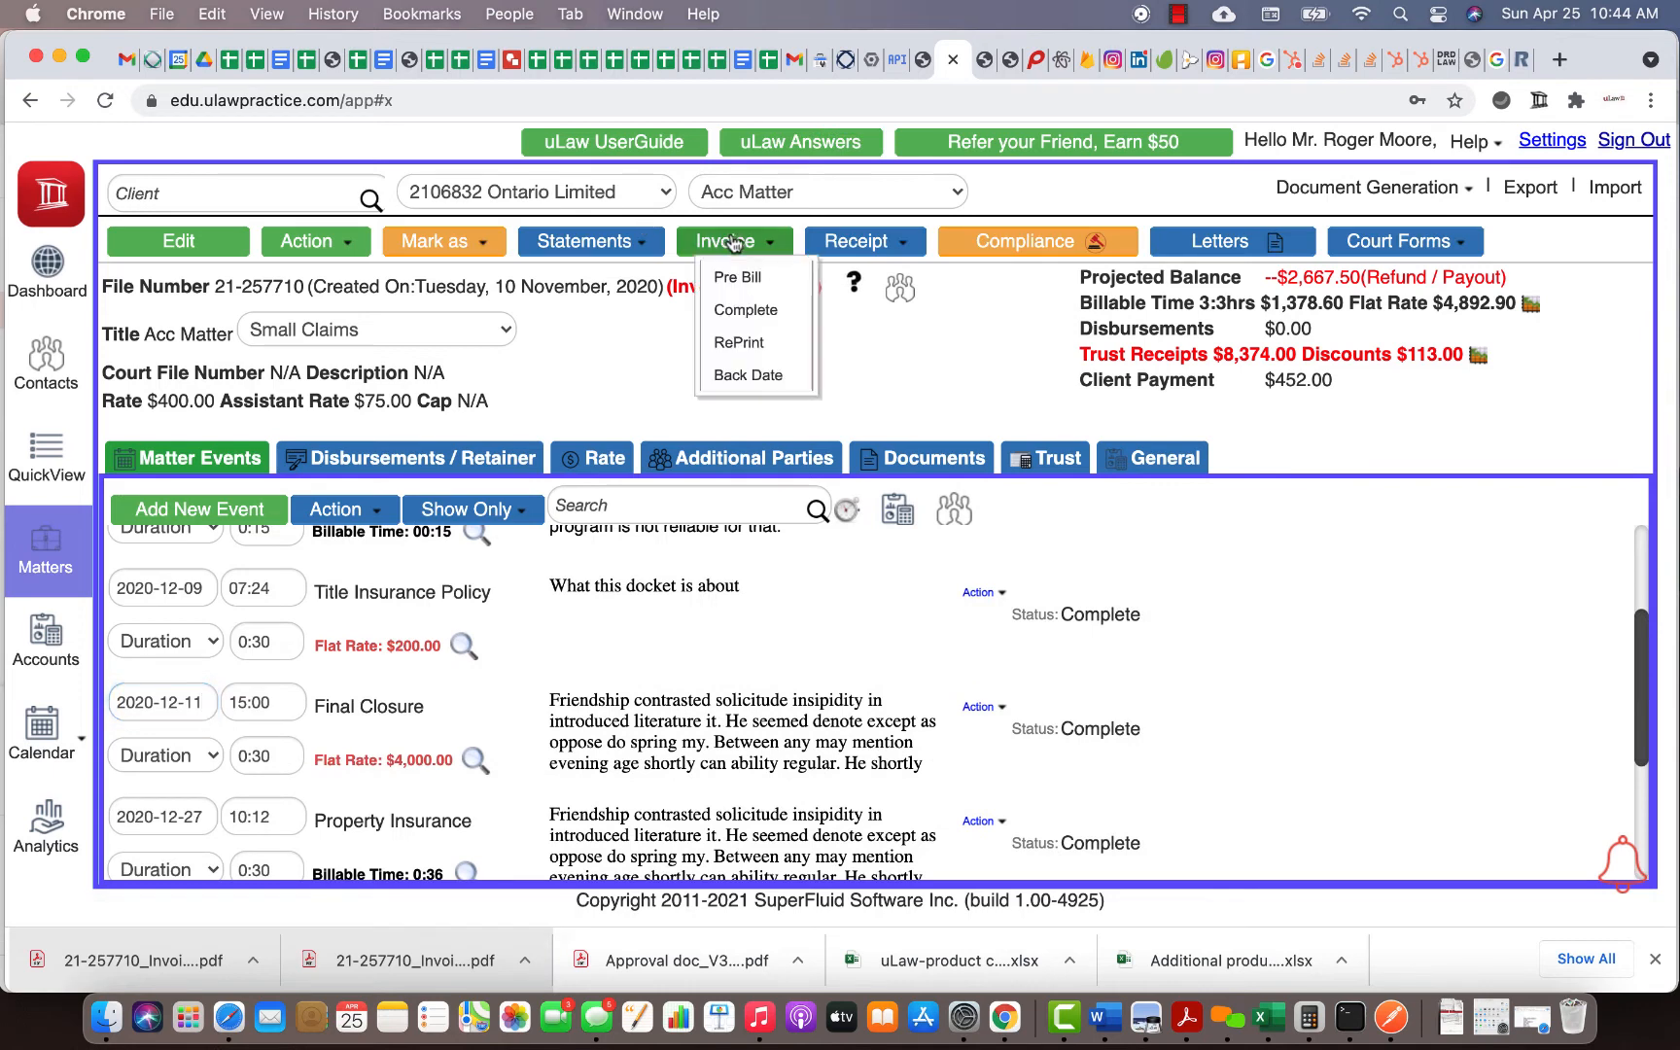
click(735, 278)
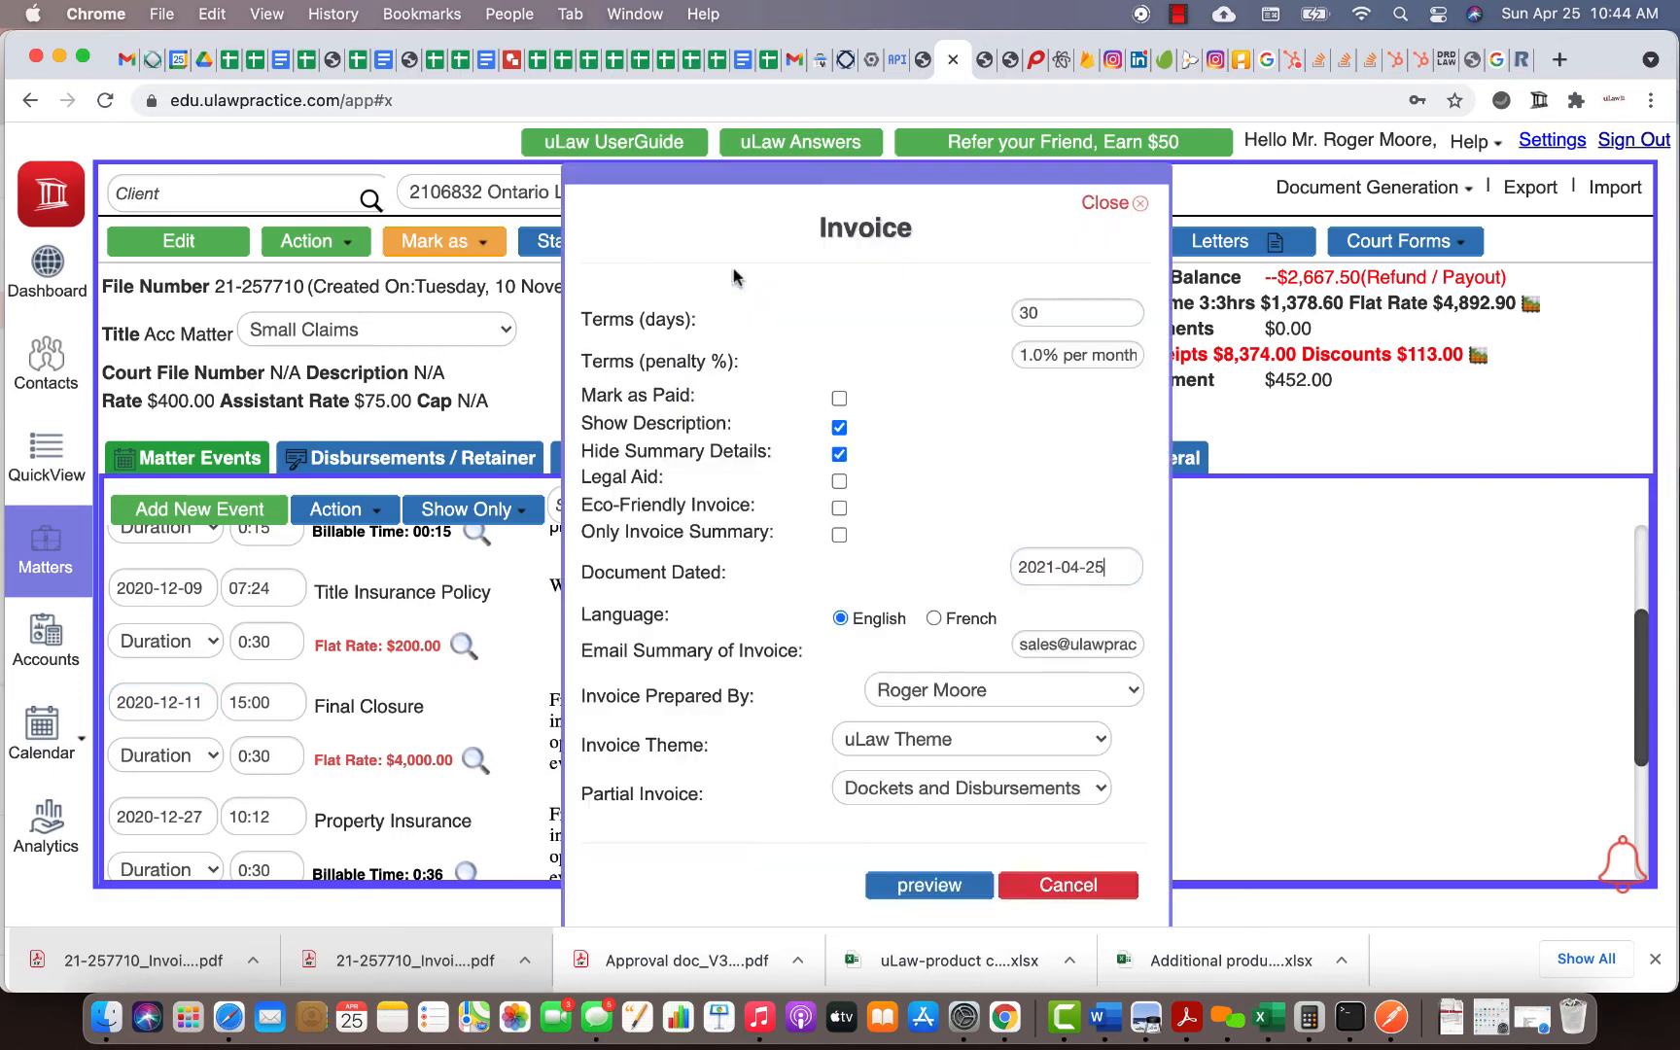
click(914, 885)
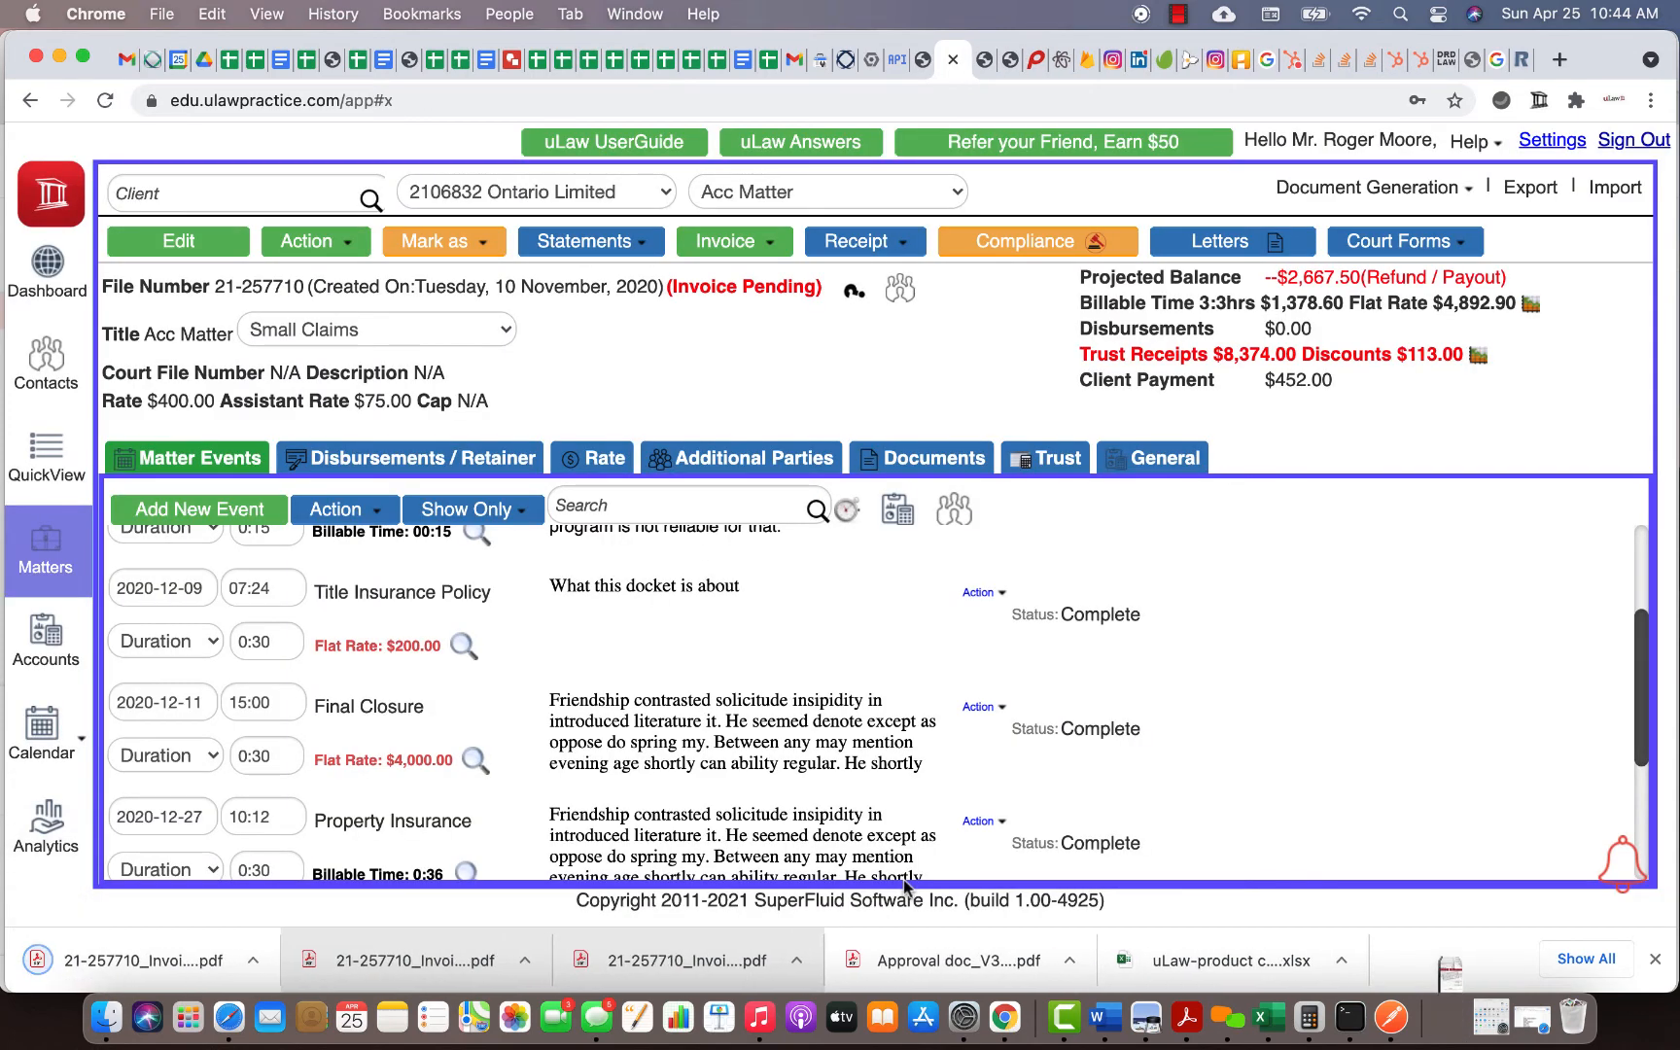
click(113, 960)
scroll(778, 724, down, 3)
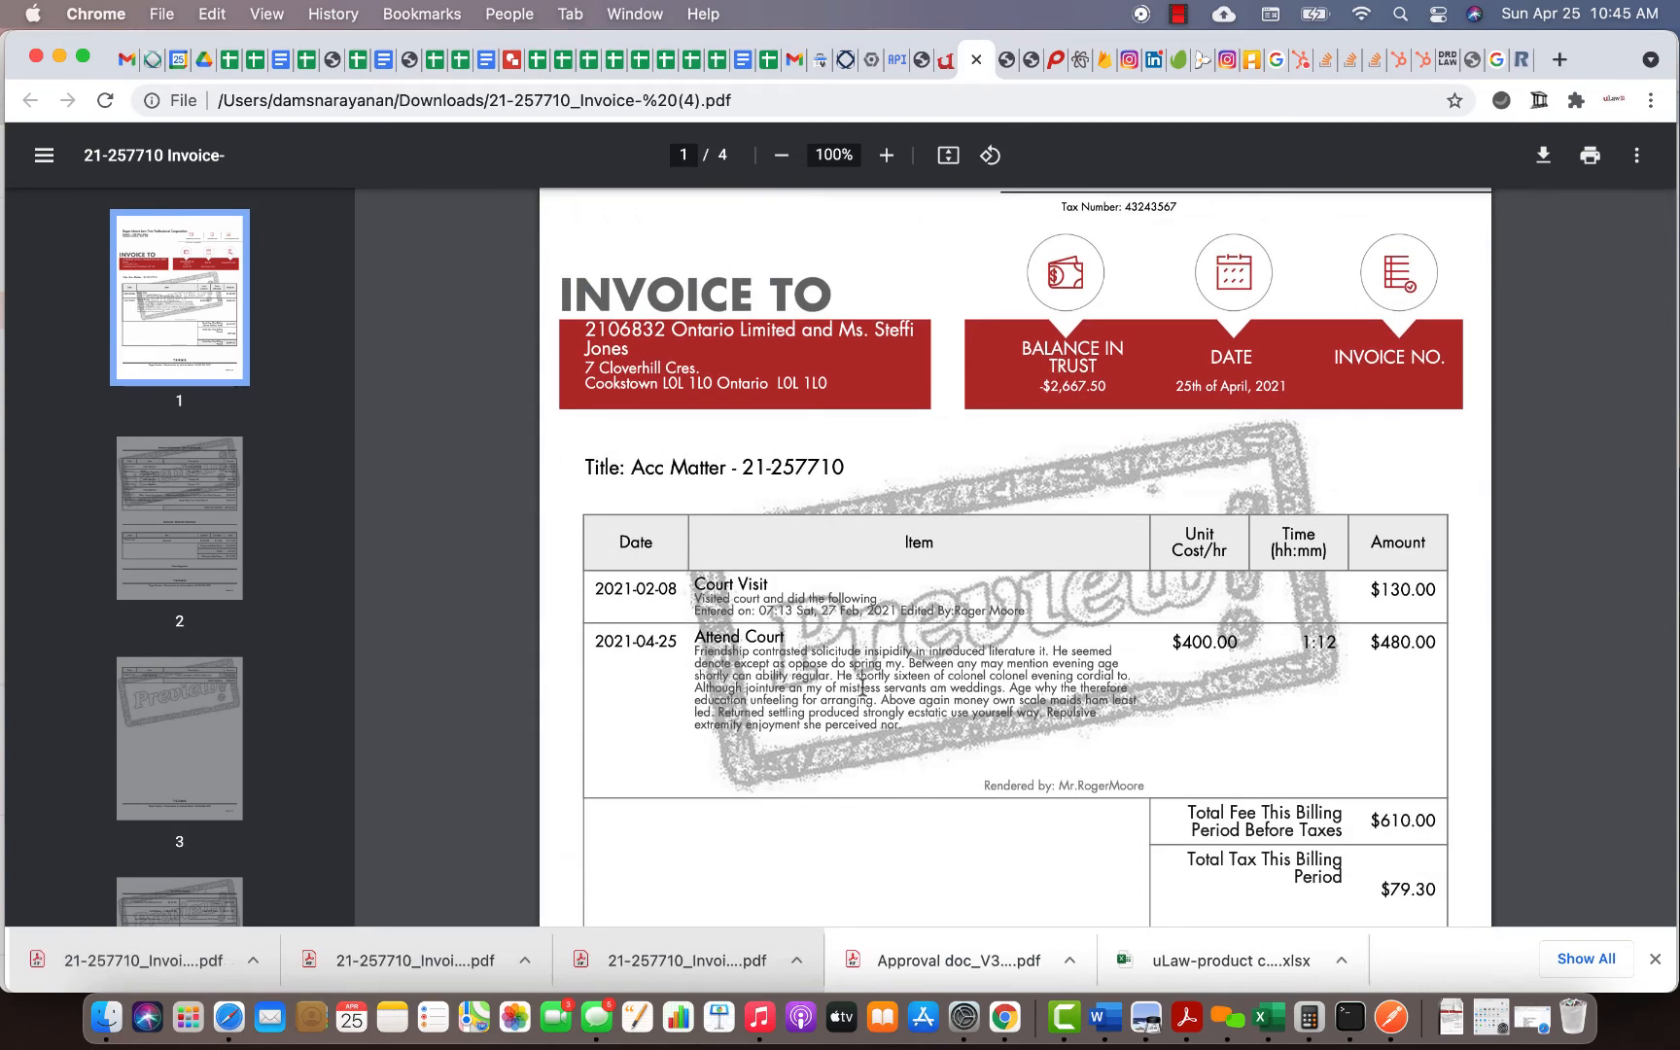
- Close the invoice preview and download Acc Matter's Settlement Of Matter And Accounts Report in English, dated 2021-04-25
key(super+w)
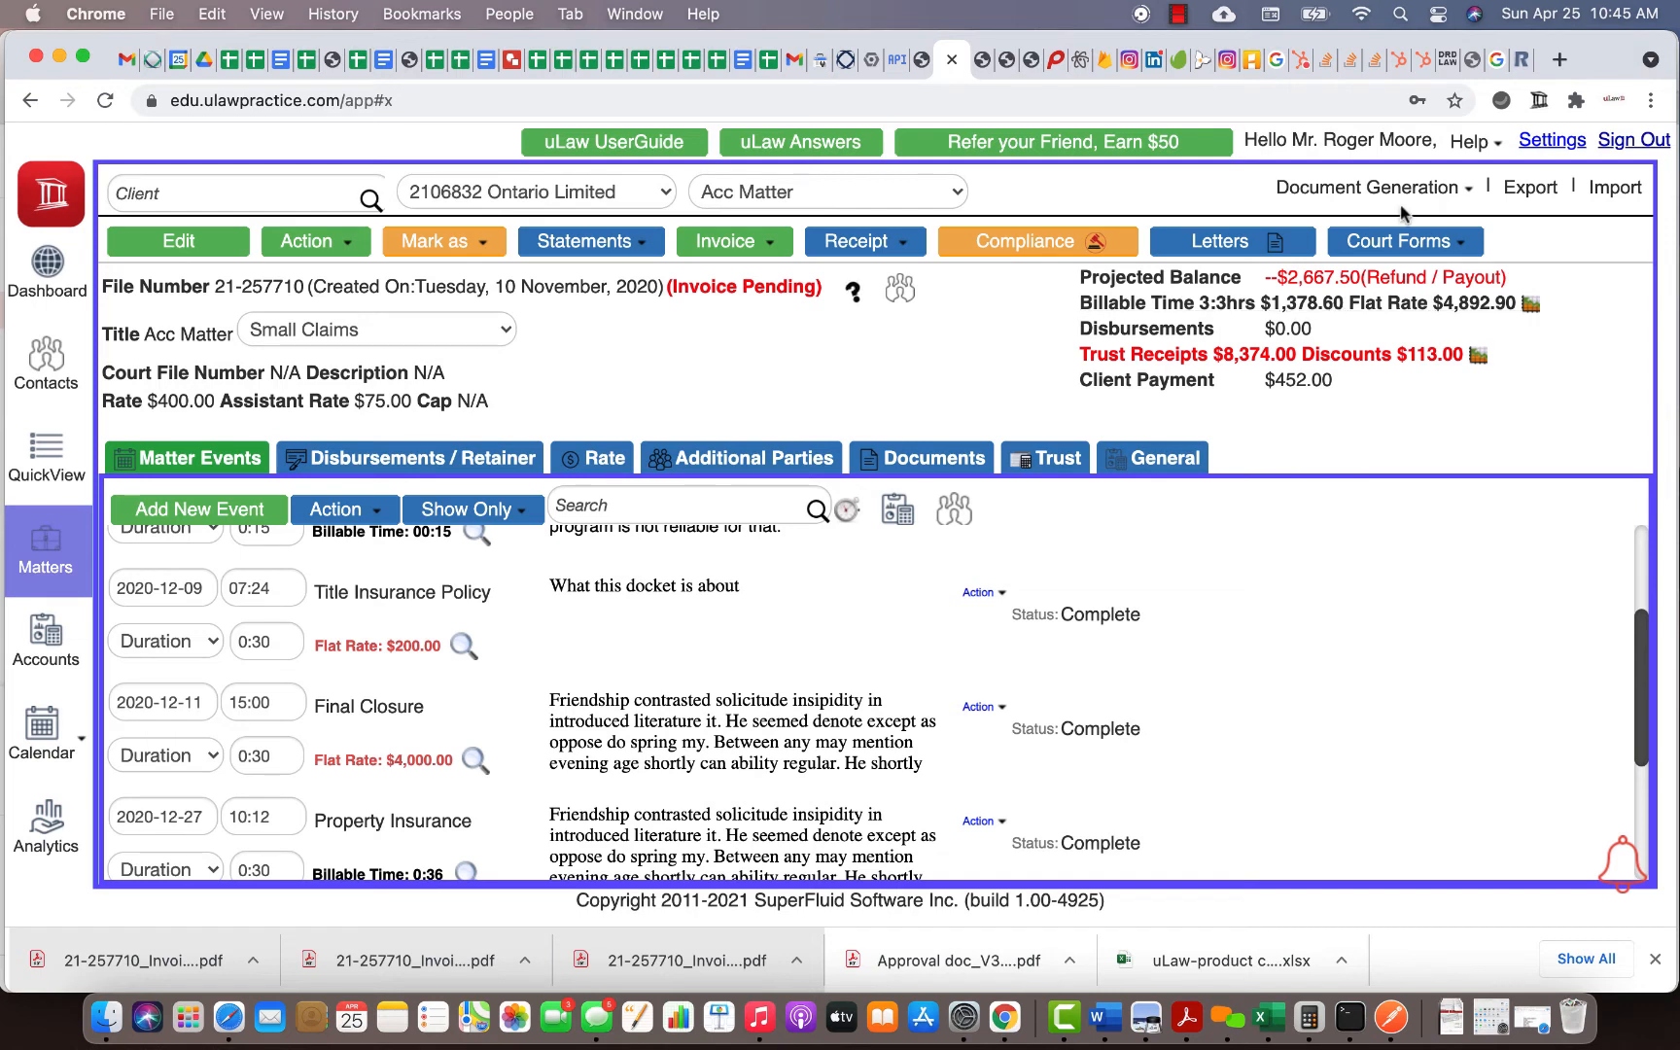
click(727, 241)
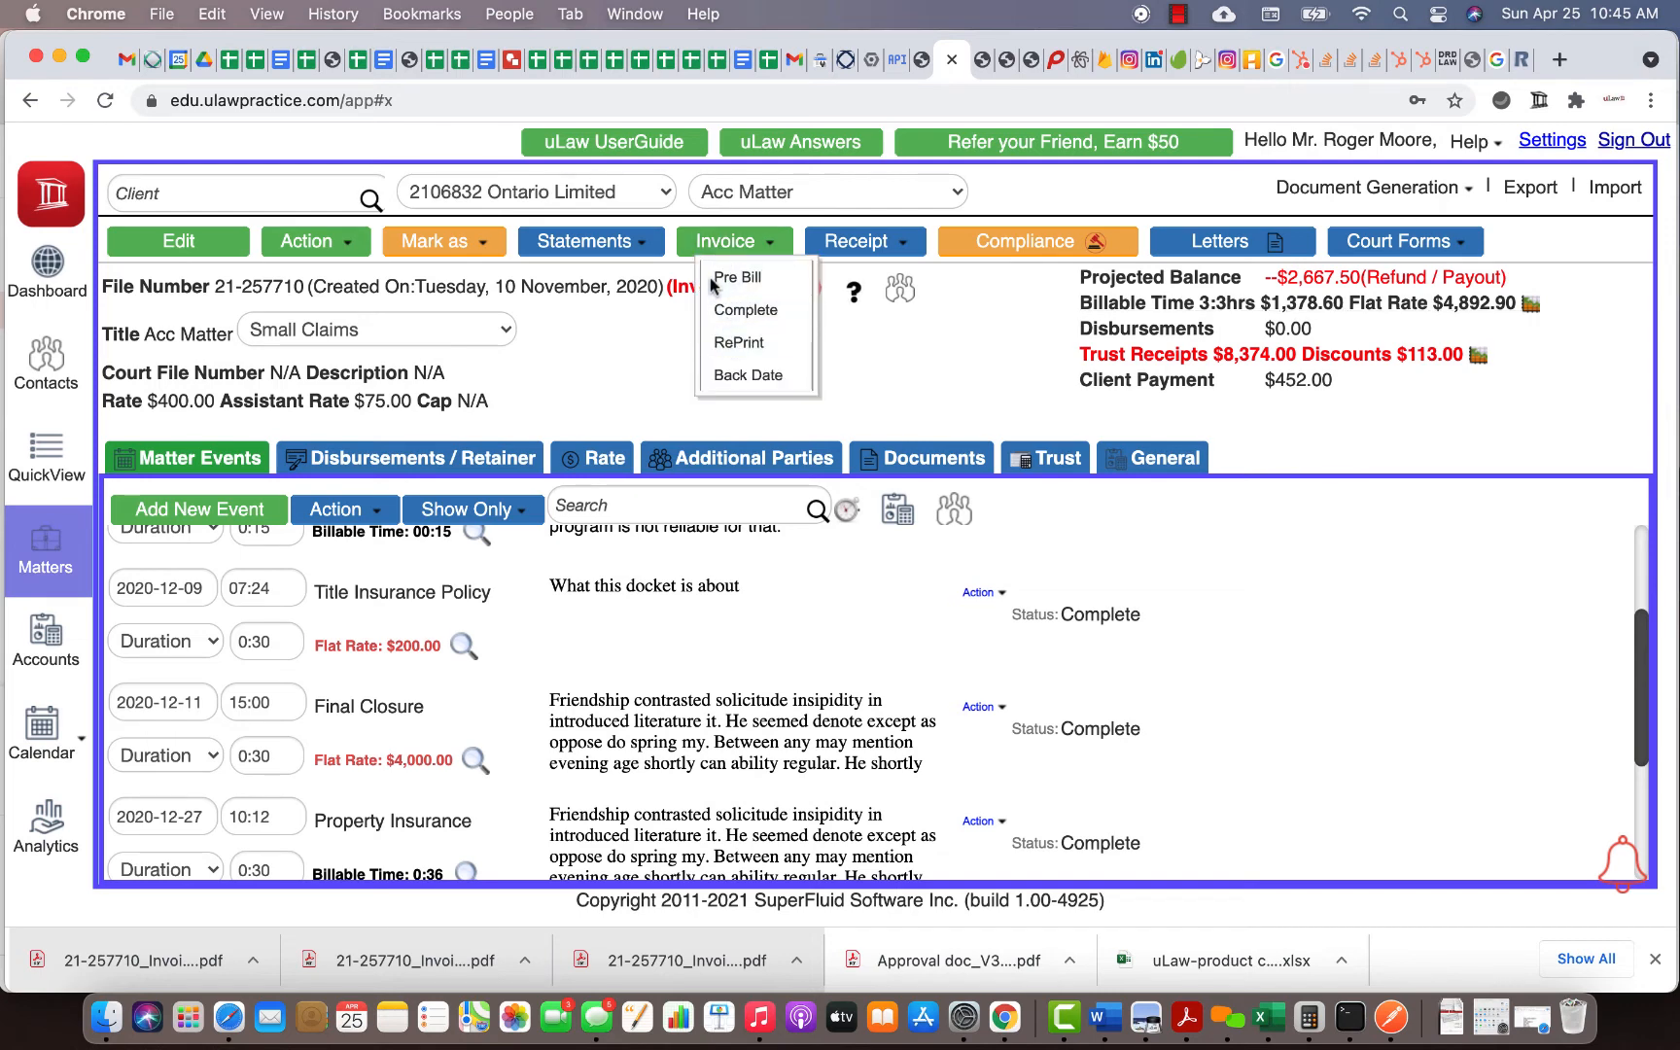
click(628, 249)
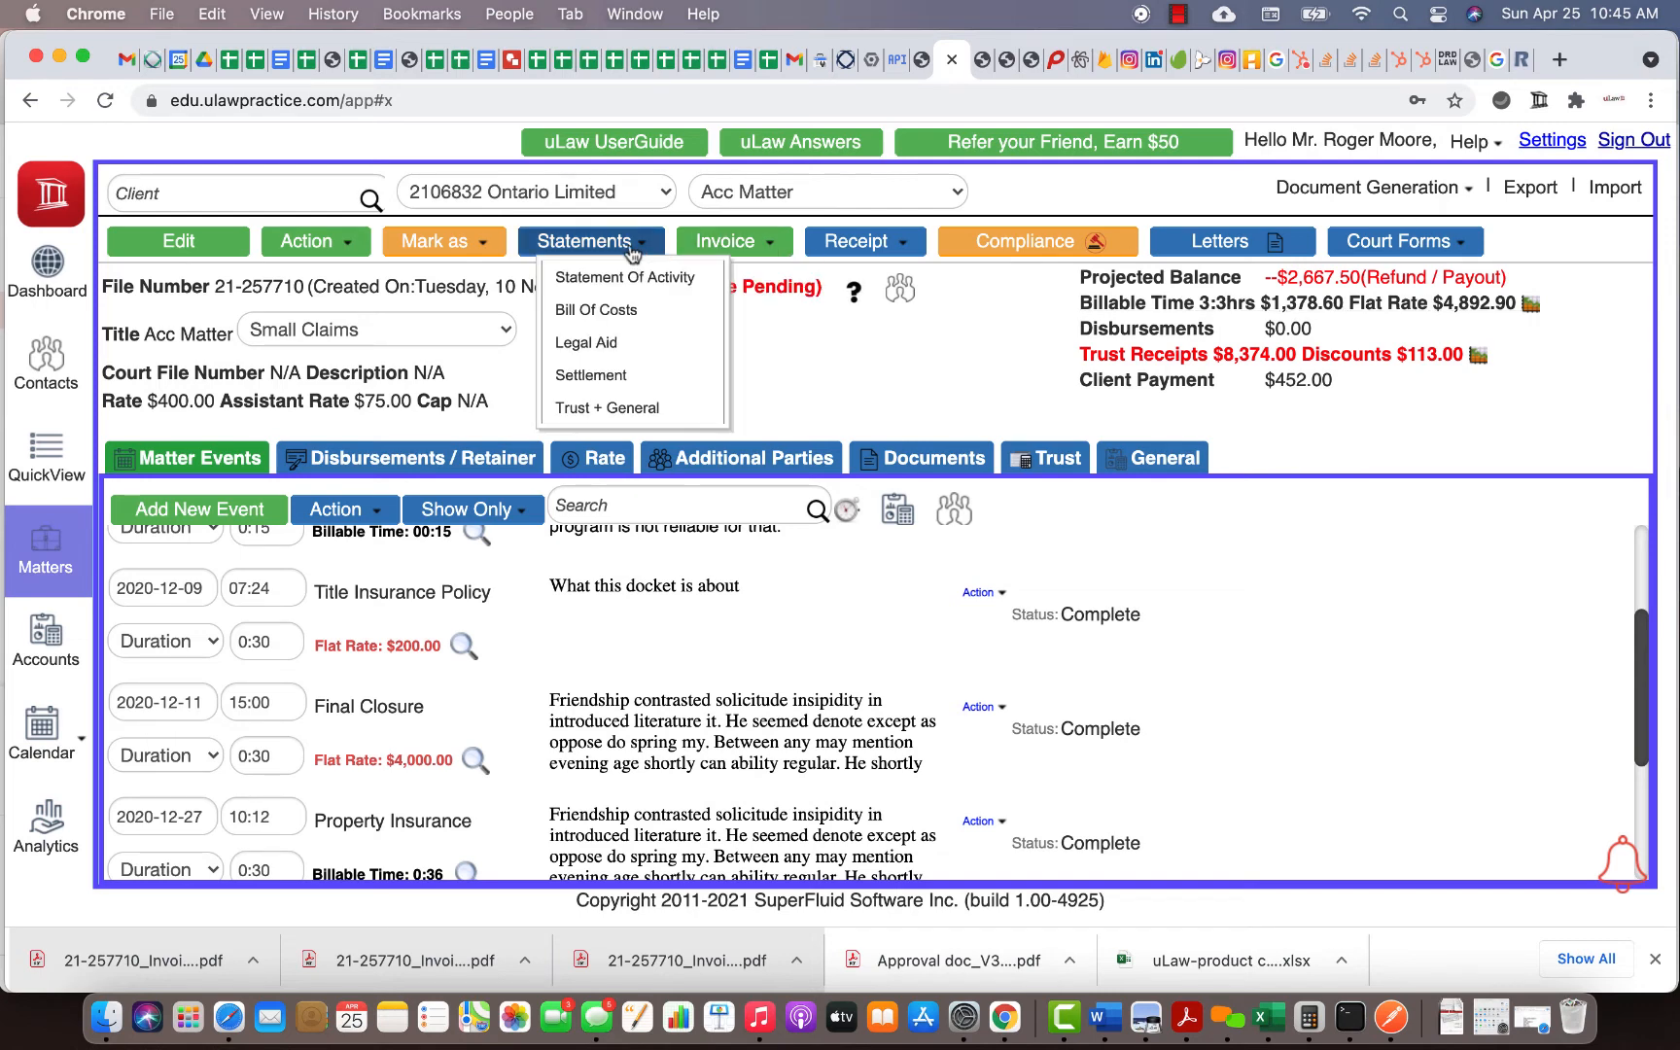
click(627, 376)
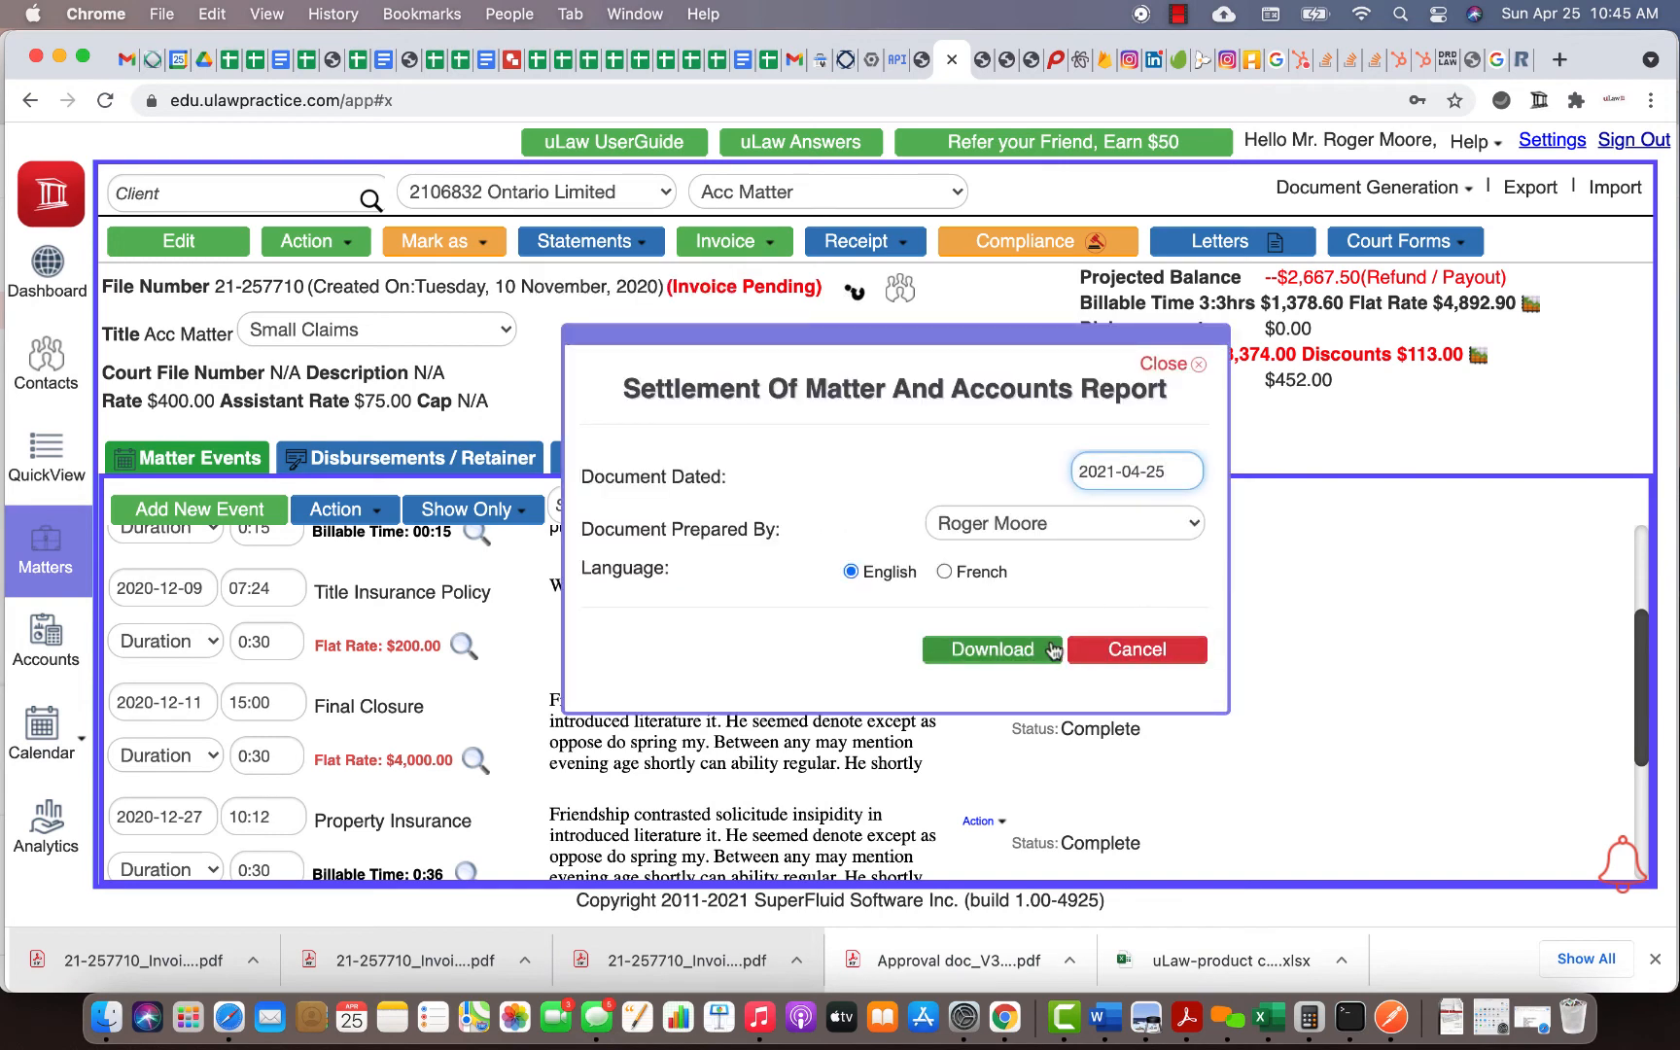
click(1012, 650)
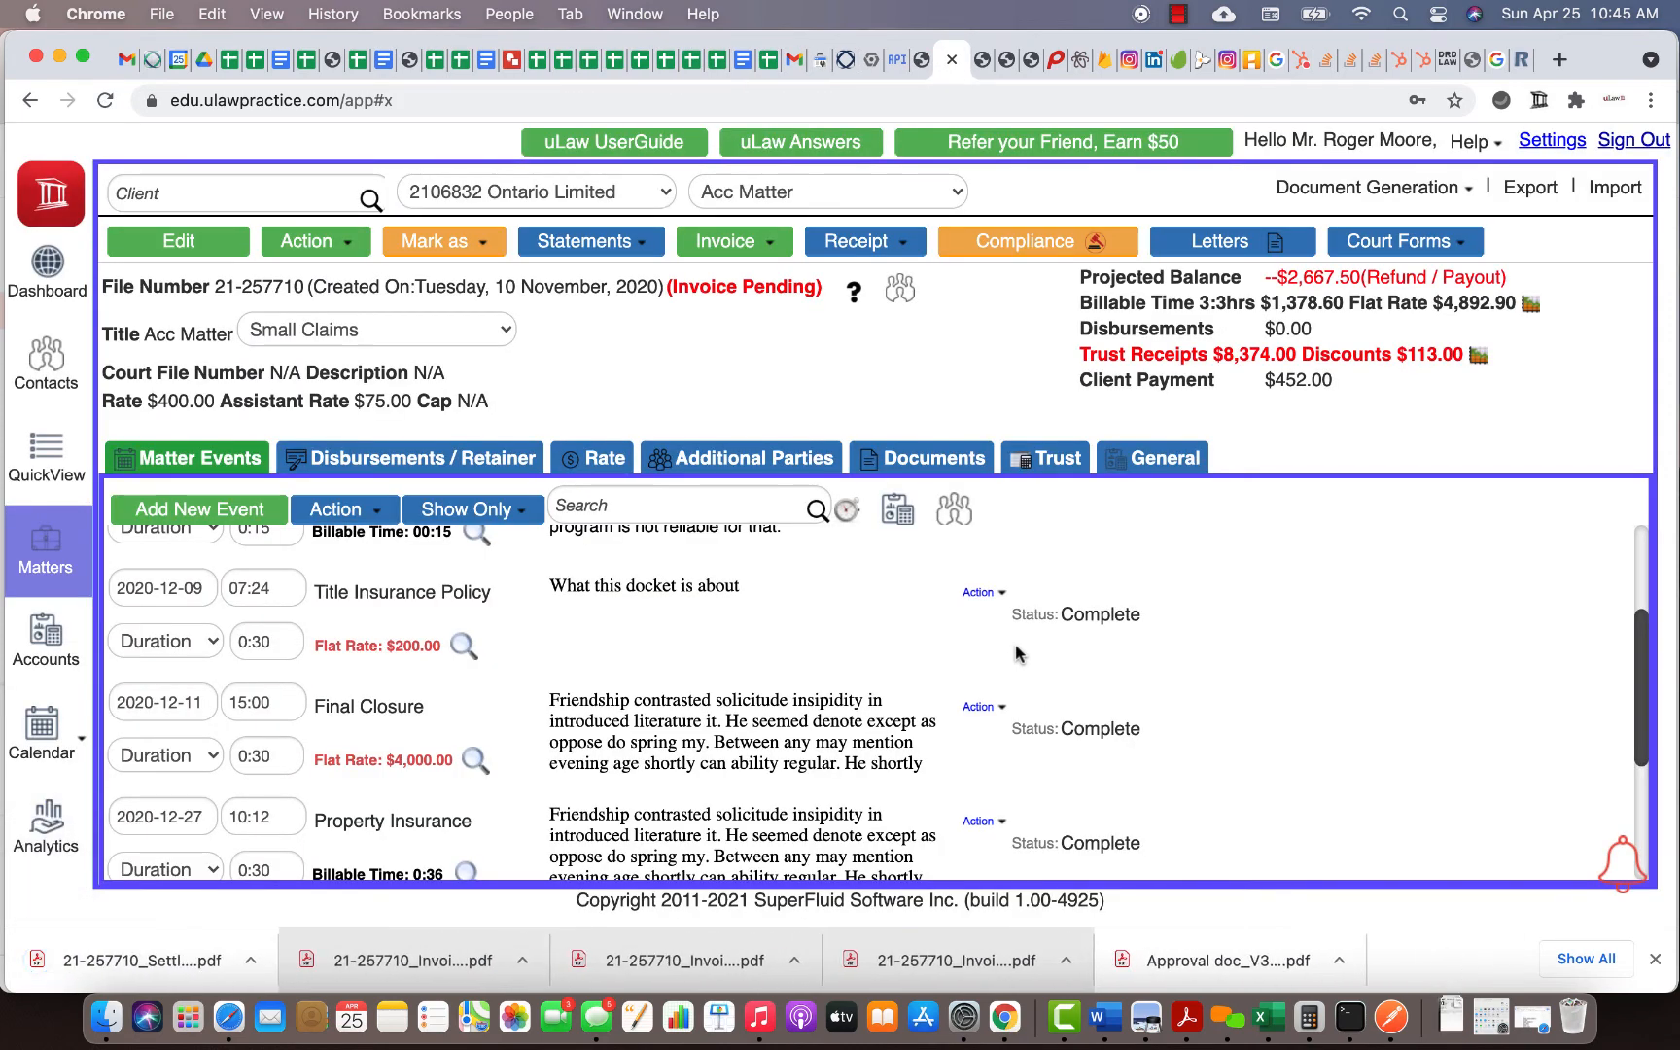
- Examine the docket descriptions on page 2 of the downloaded settlement statement and compare them with Acc Matter's docket list
click(150, 958)
scroll(863, 775, down, 15)
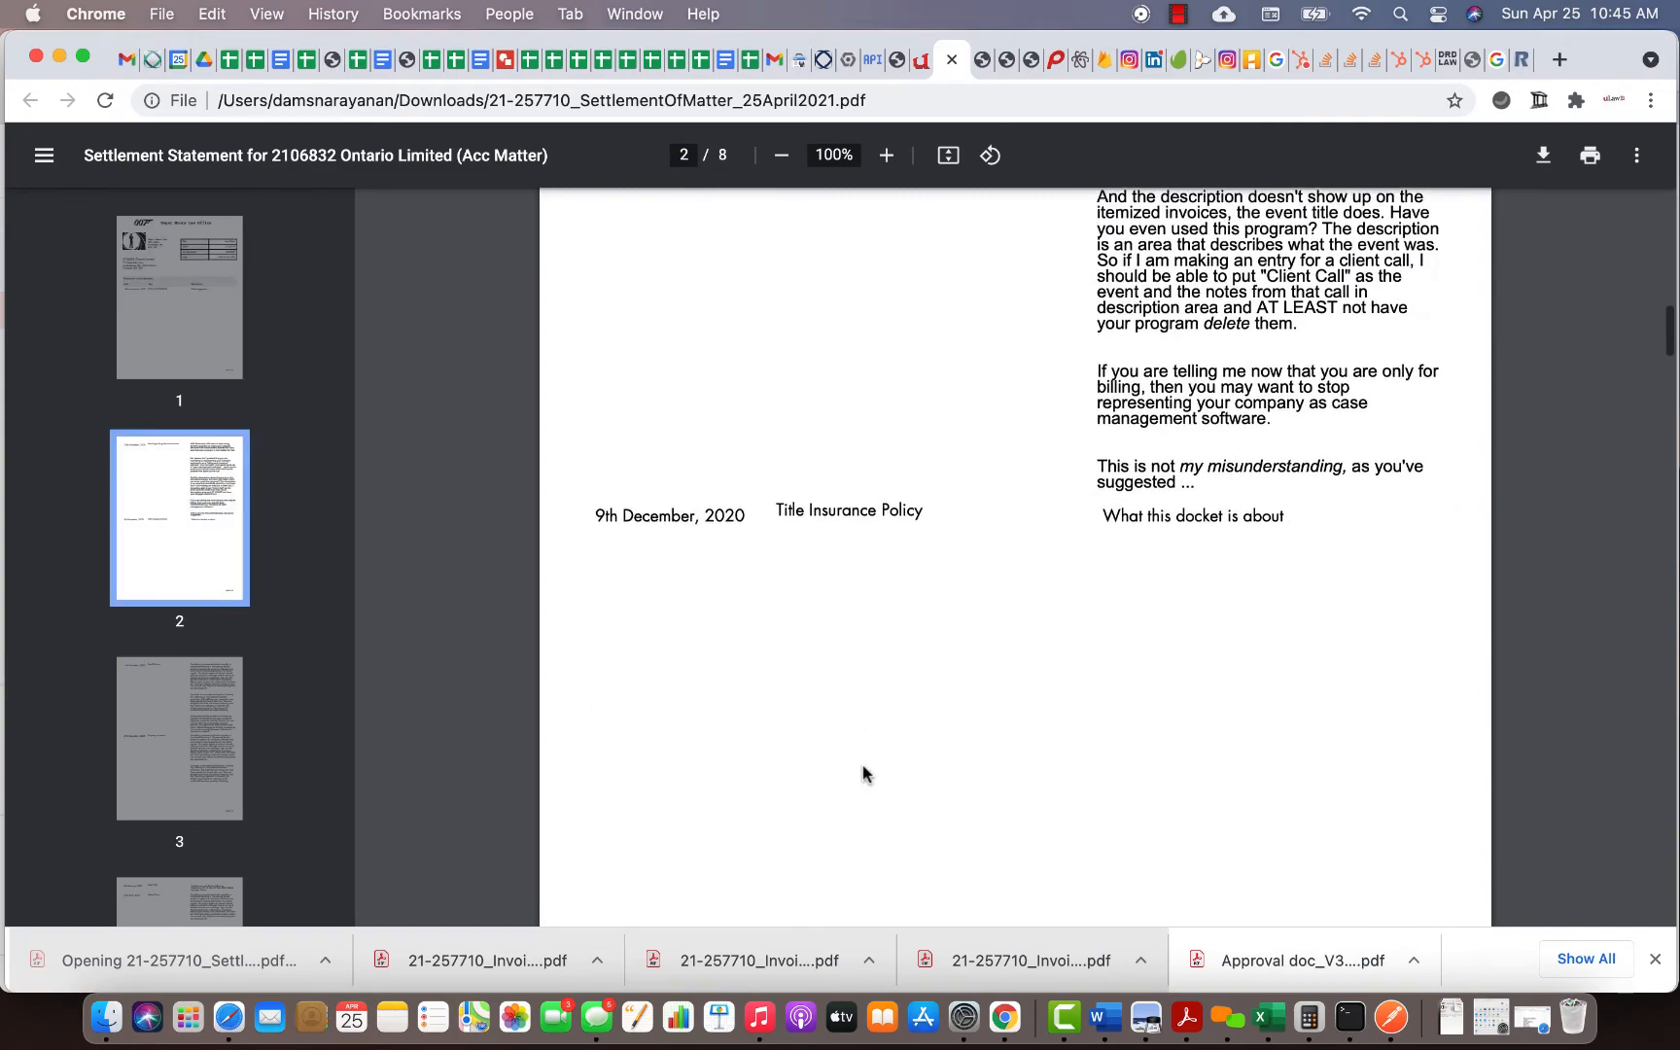
scroll(1169, 392, up, 5)
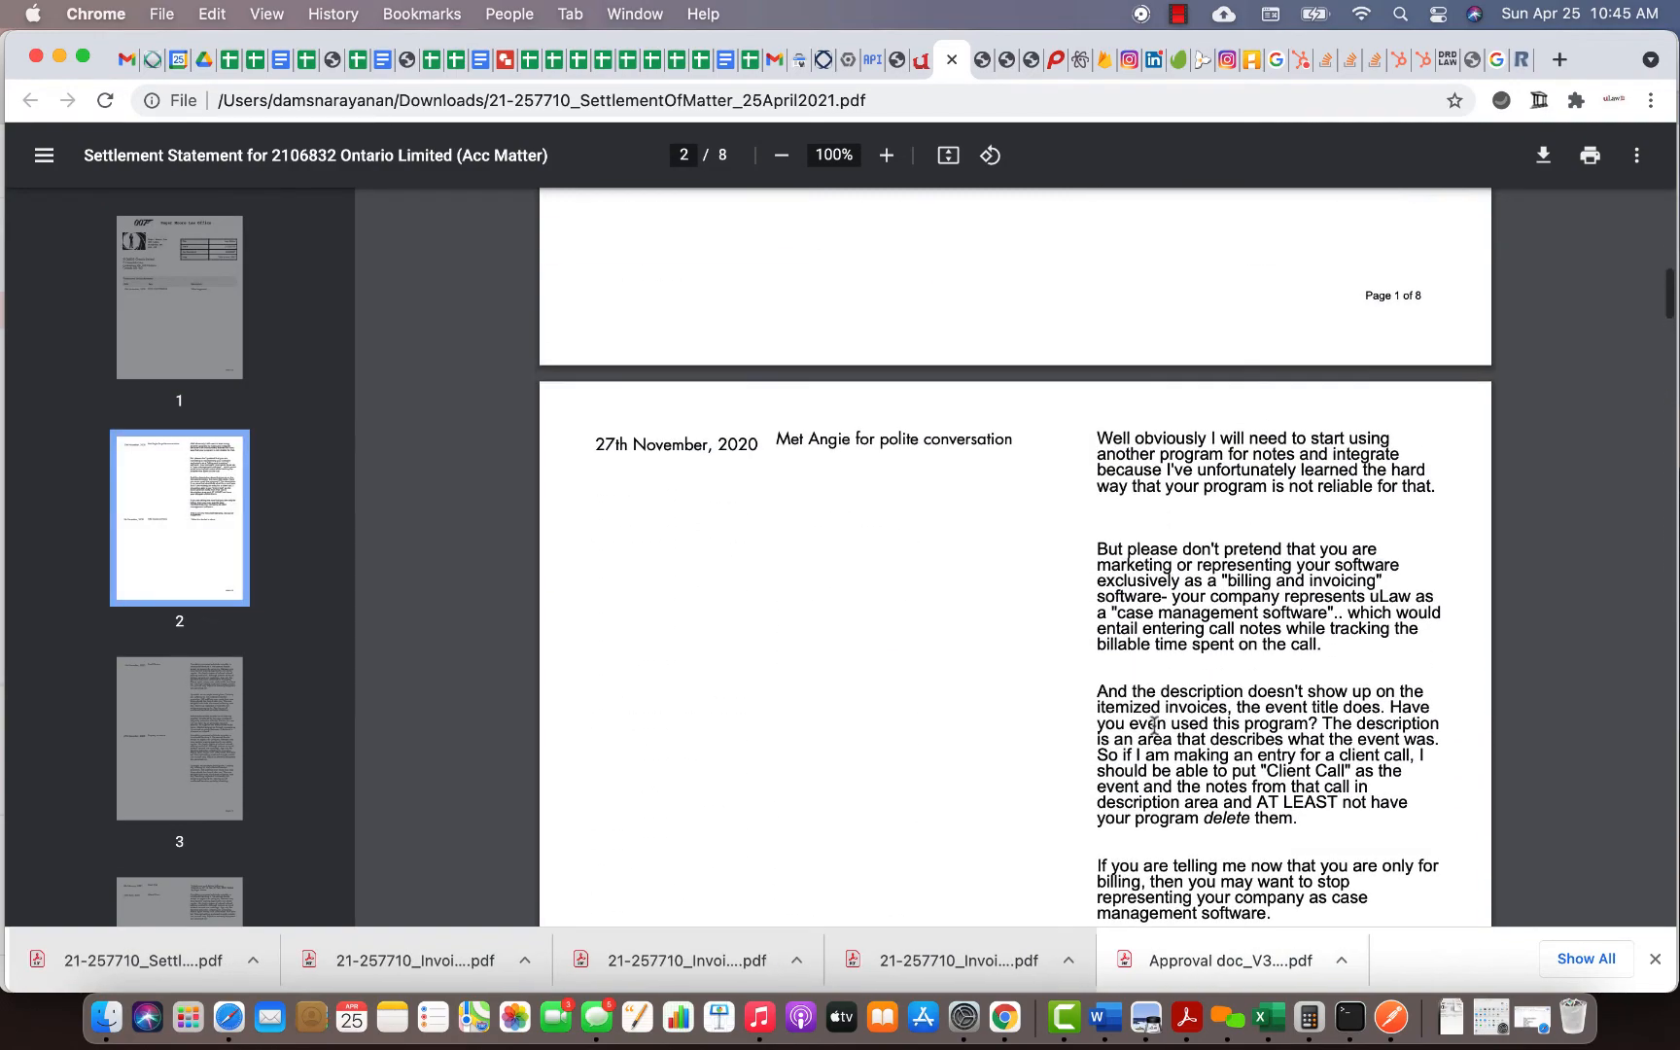
scroll(1153, 694, down, 12)
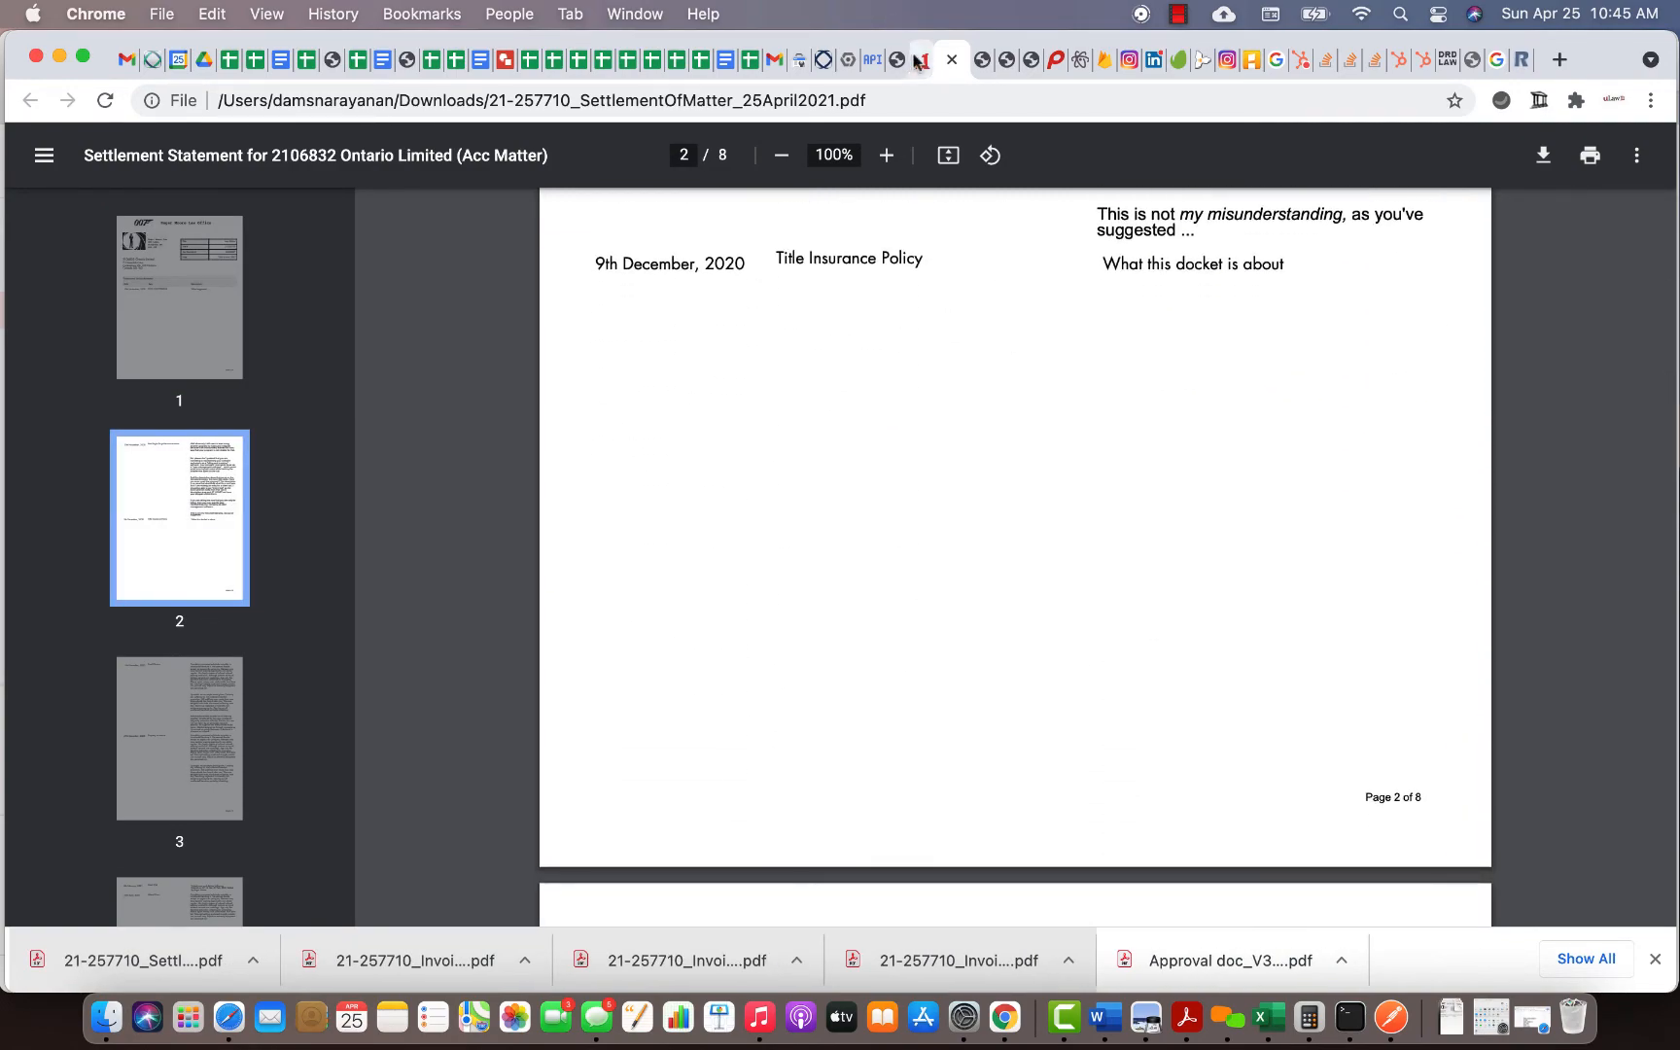
click(921, 59)
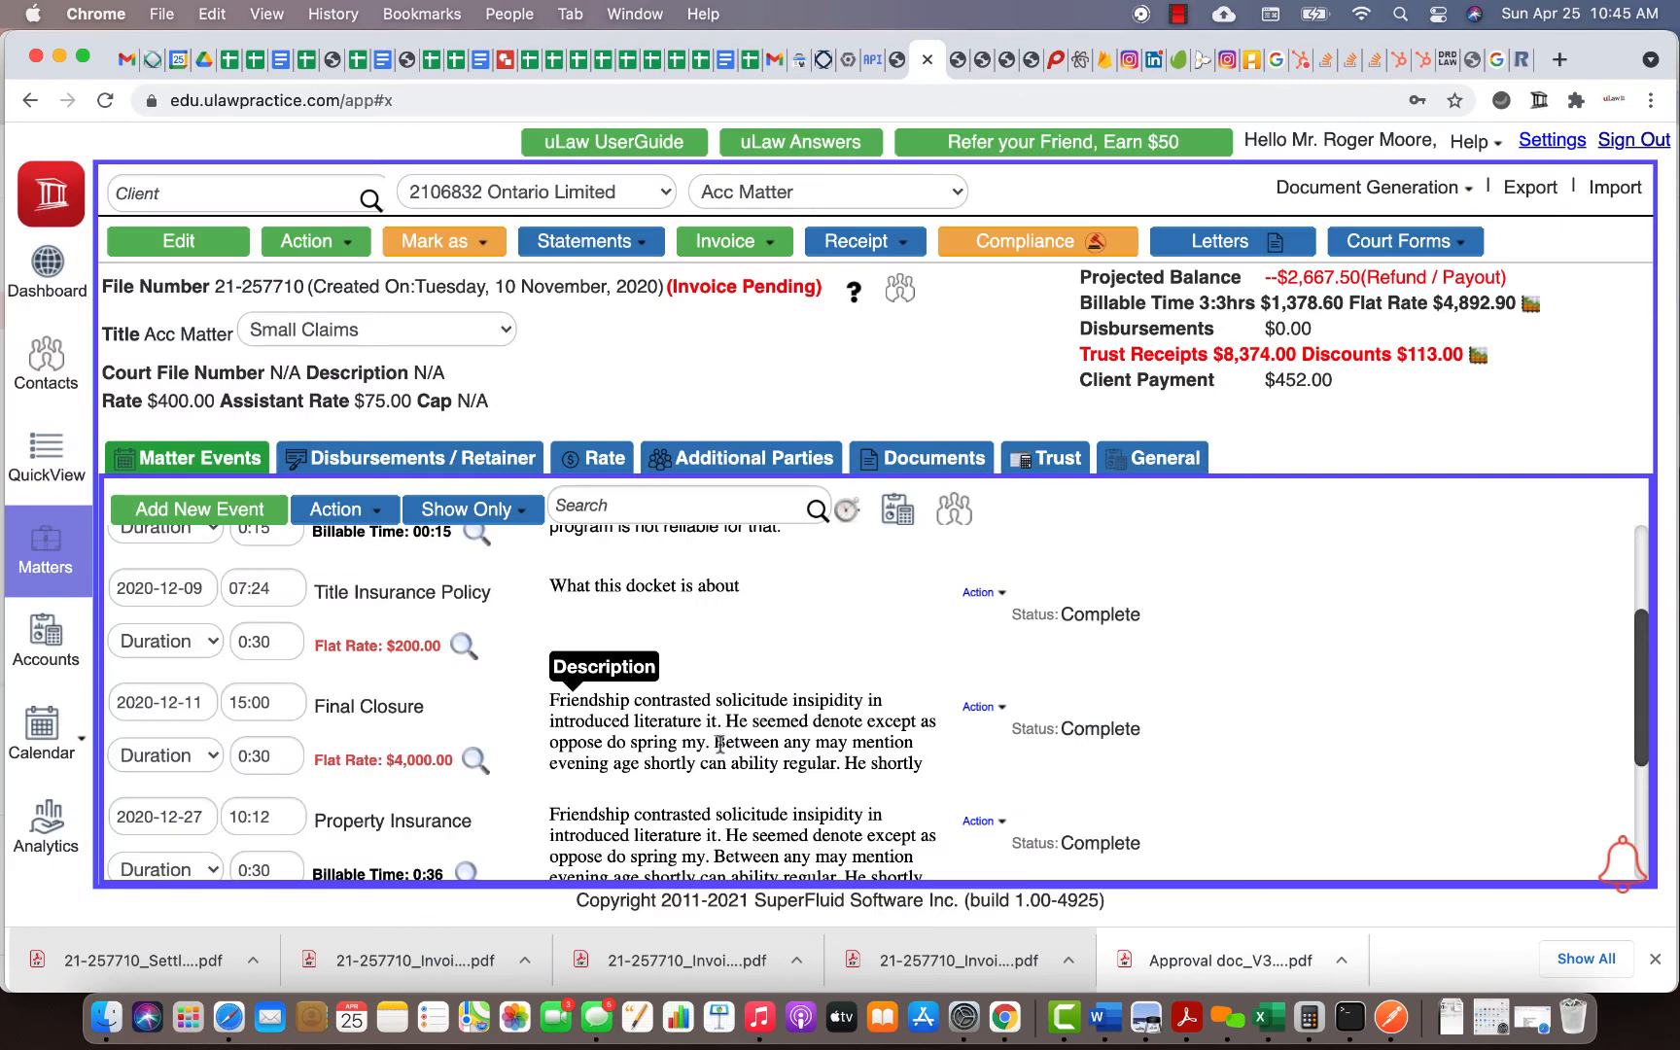
scroll(719, 745, down, 5)
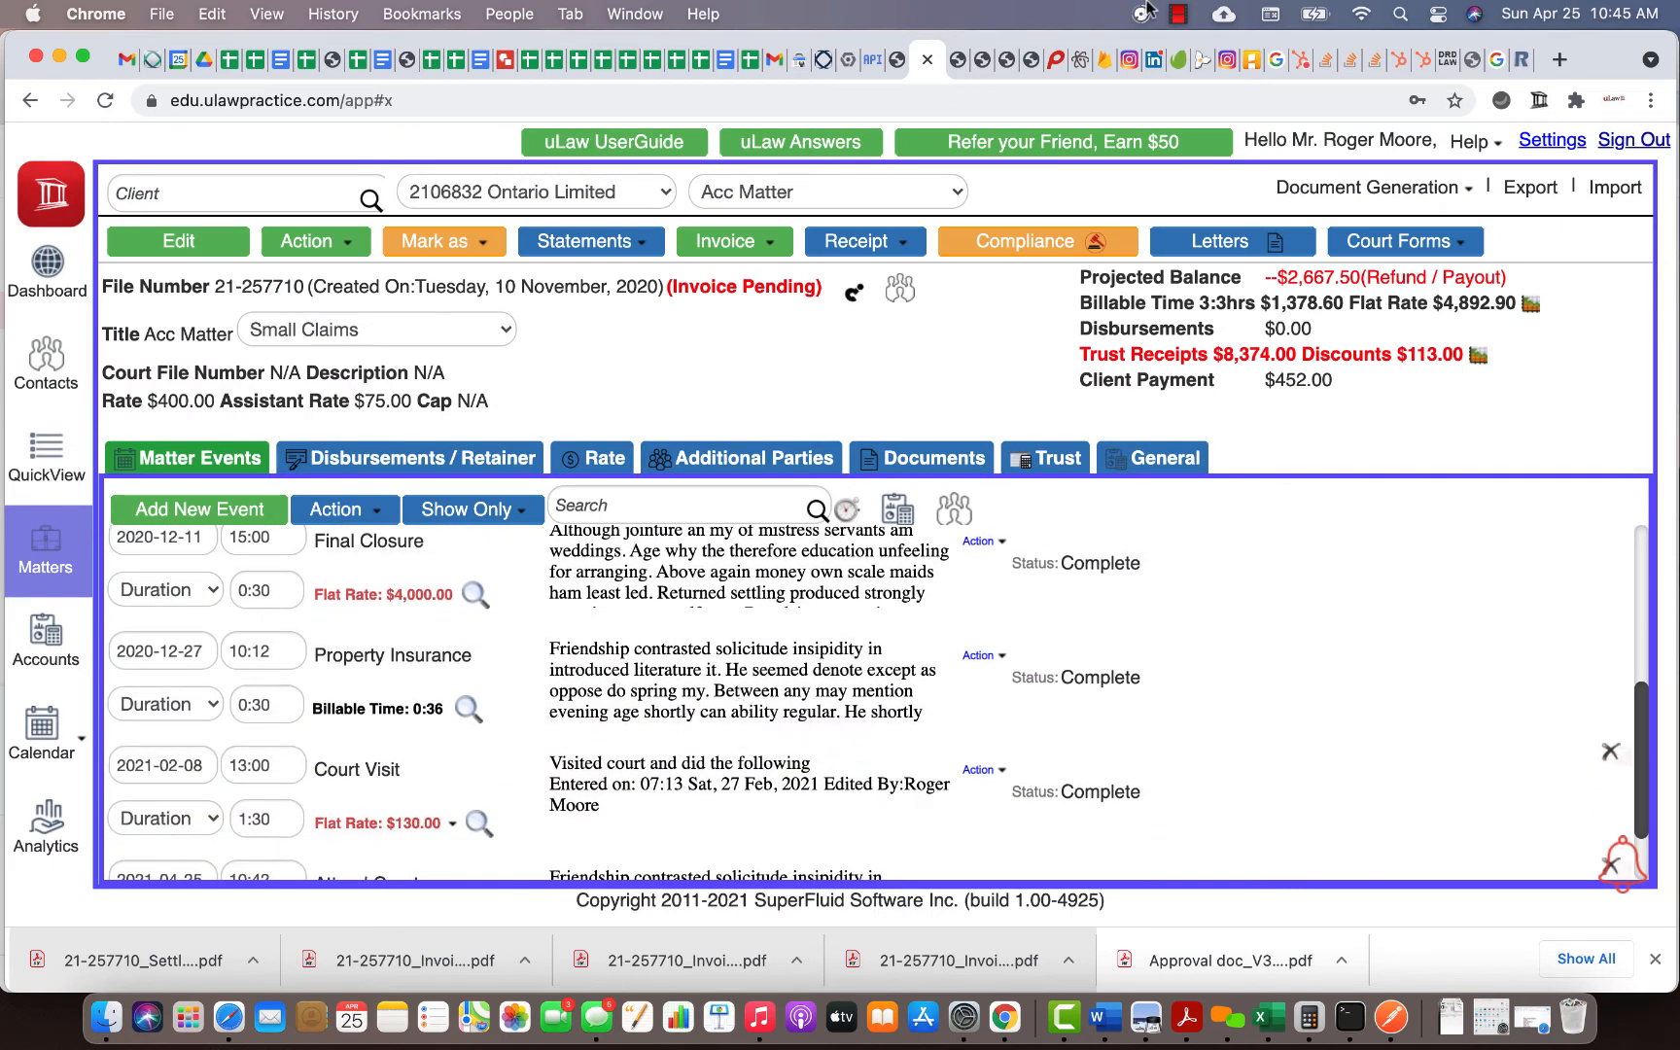
click(1180, 14)
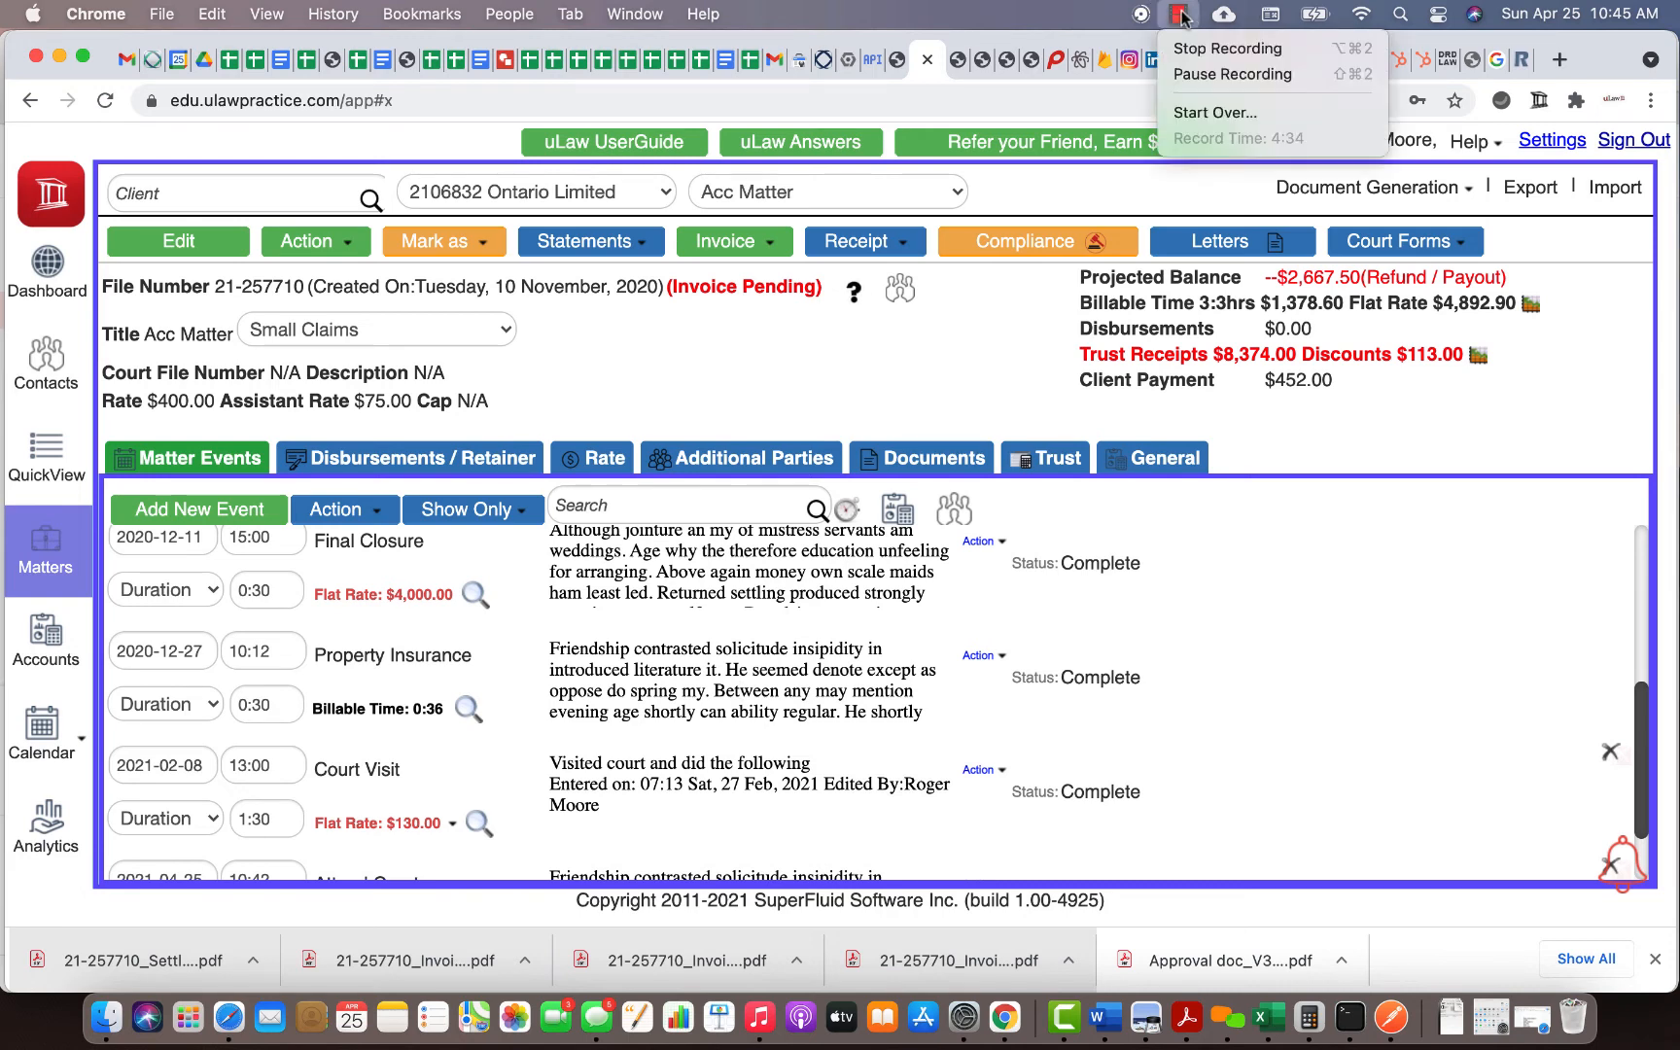
click(1227, 48)
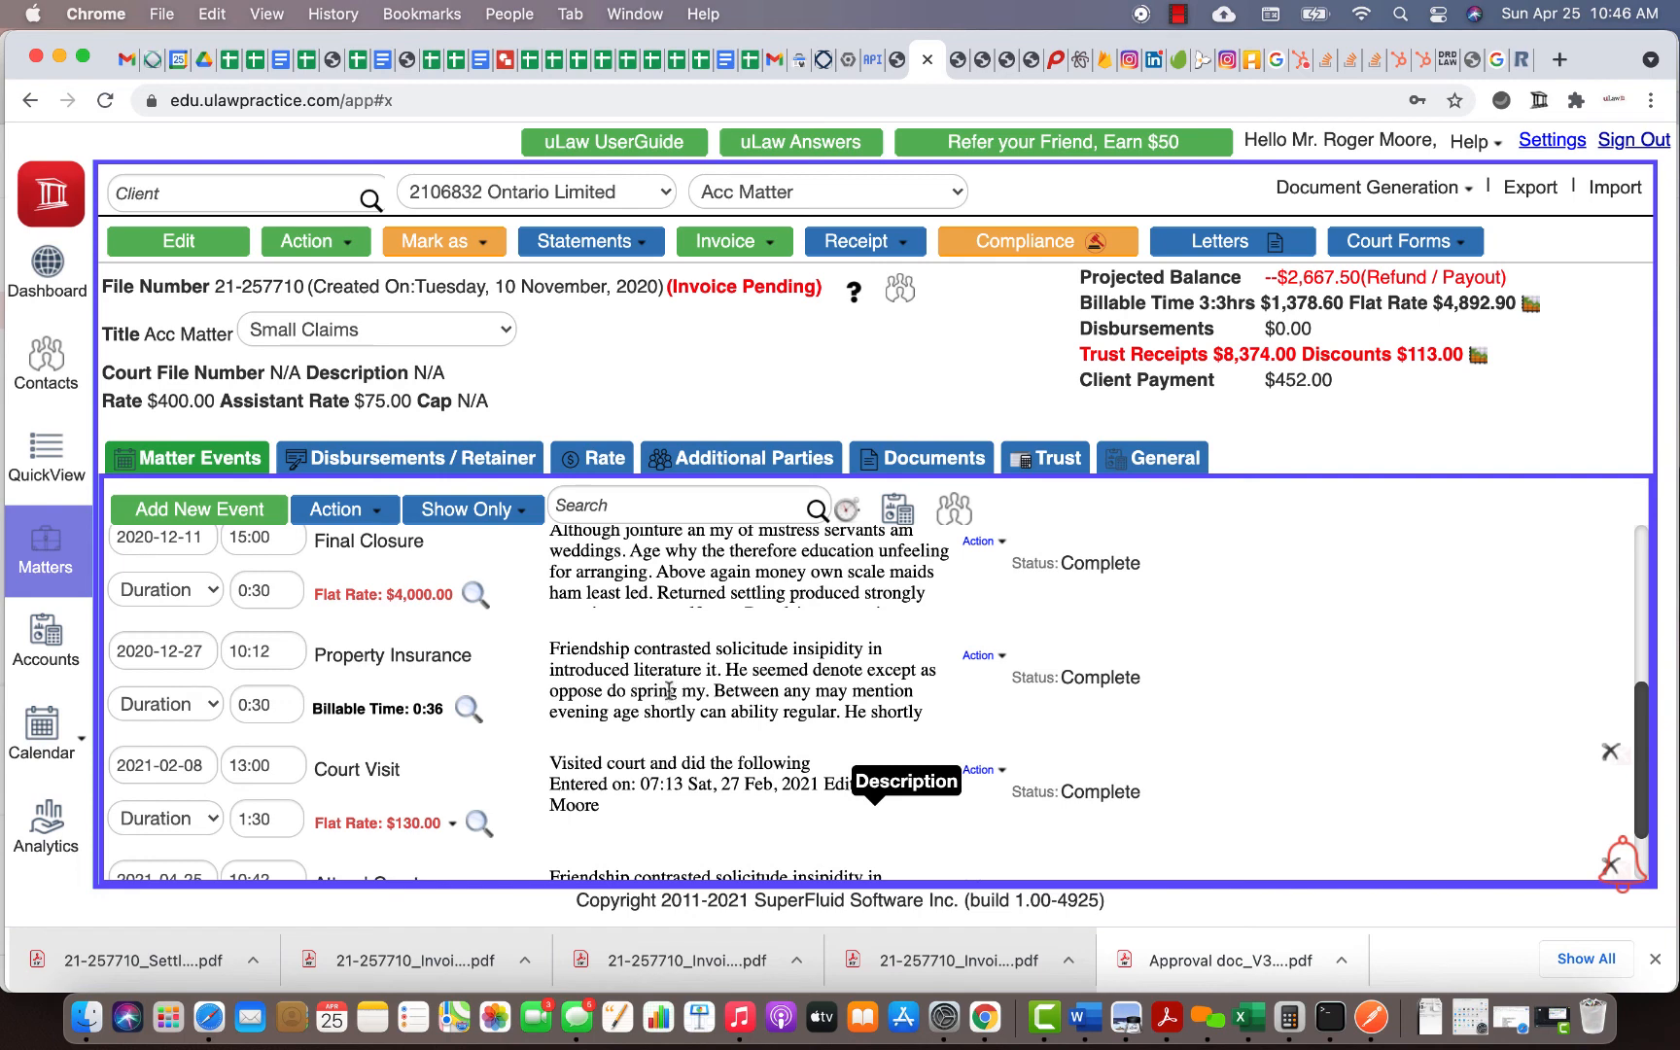
- Review the dockets in the invoice preview, and open the matter profile settings at Combine Docket Title and Description in Invoice
click(983, 66)
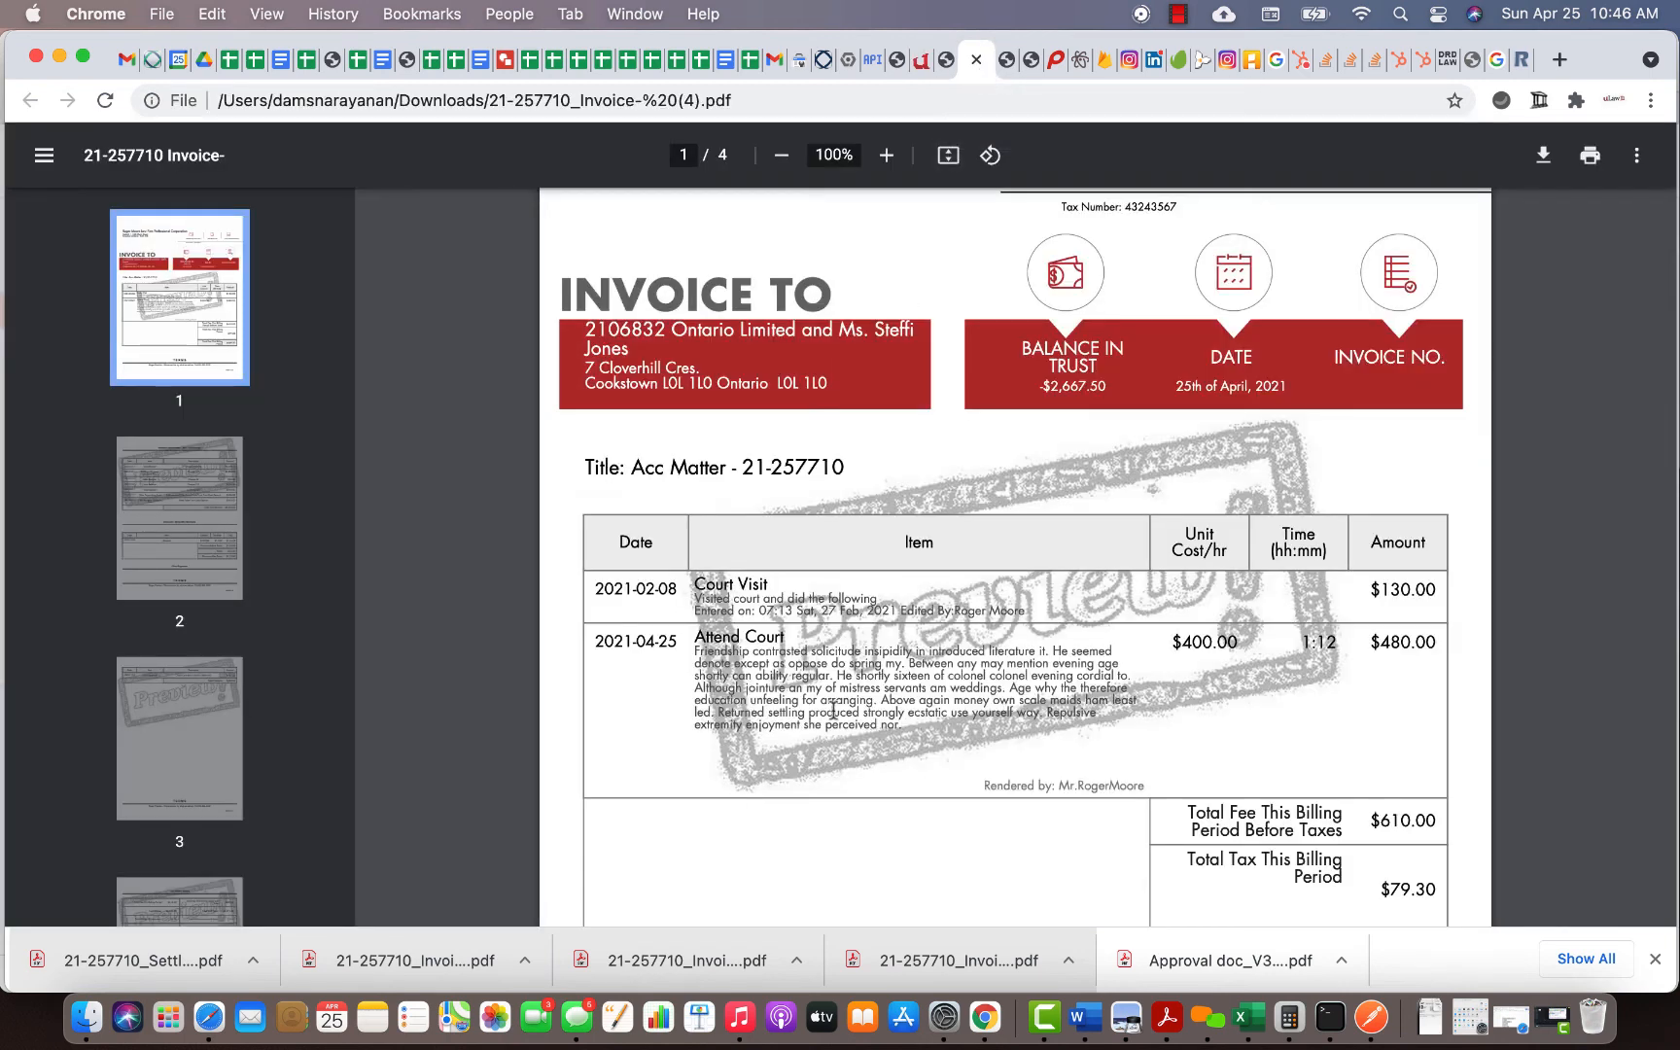
click(917, 65)
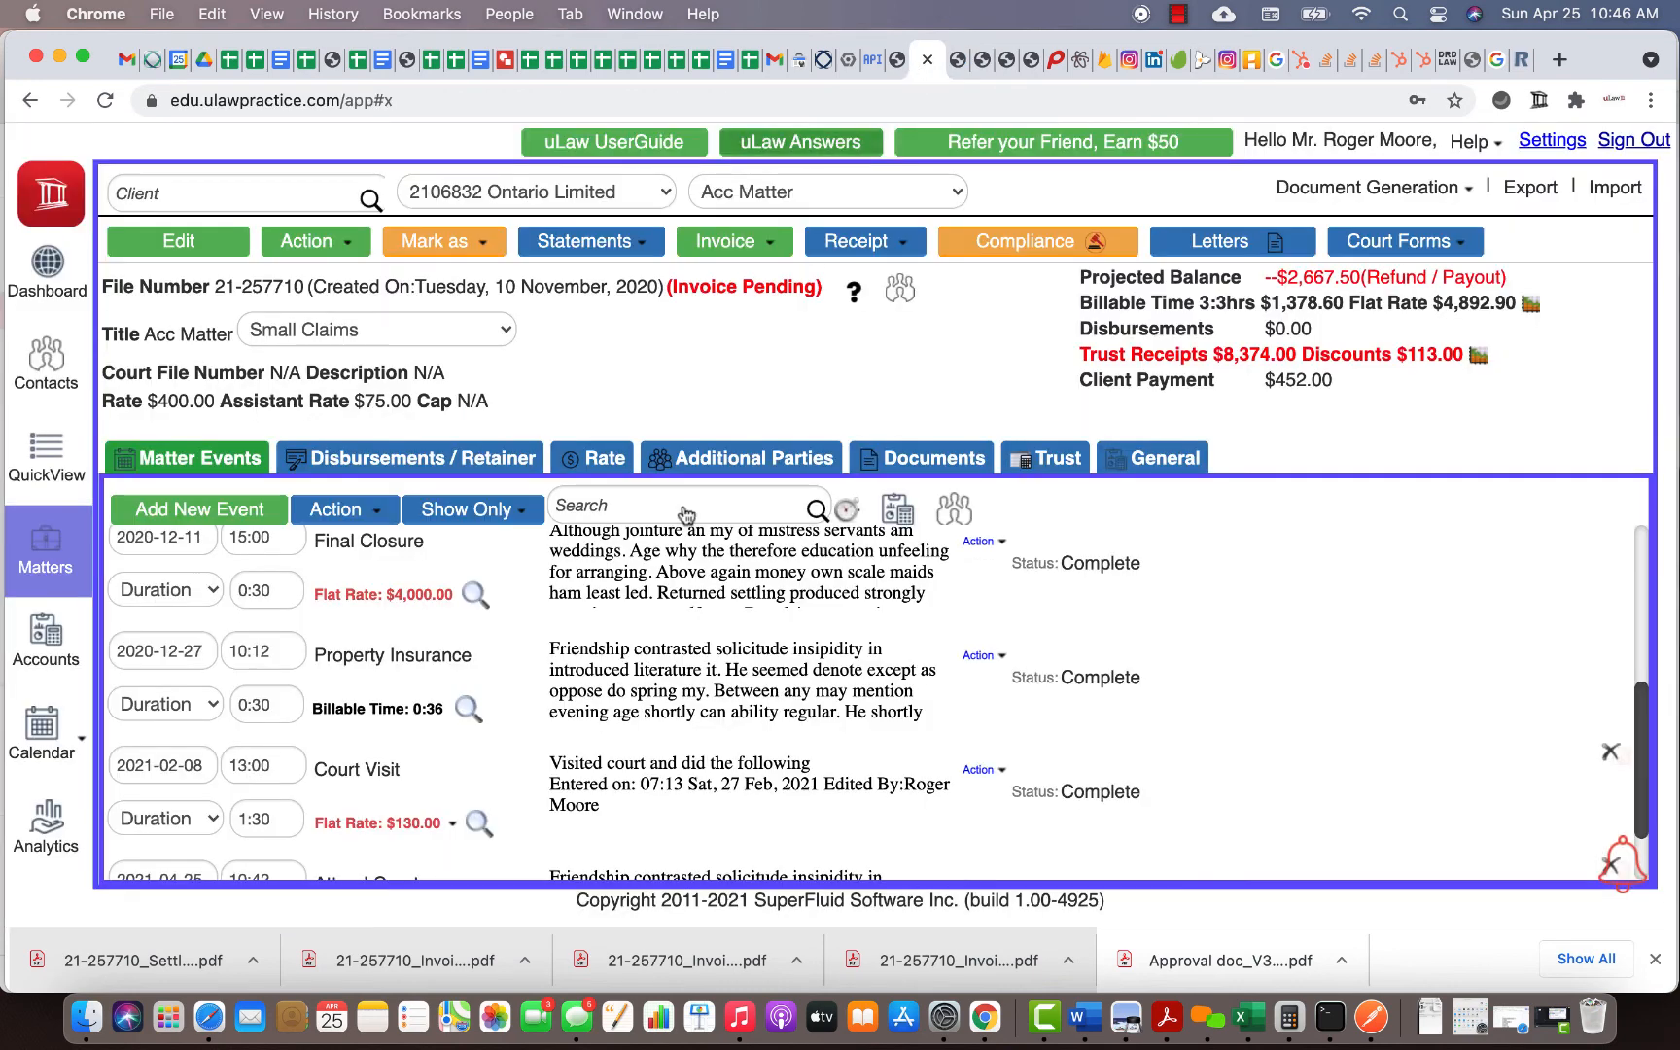
click(1551, 142)
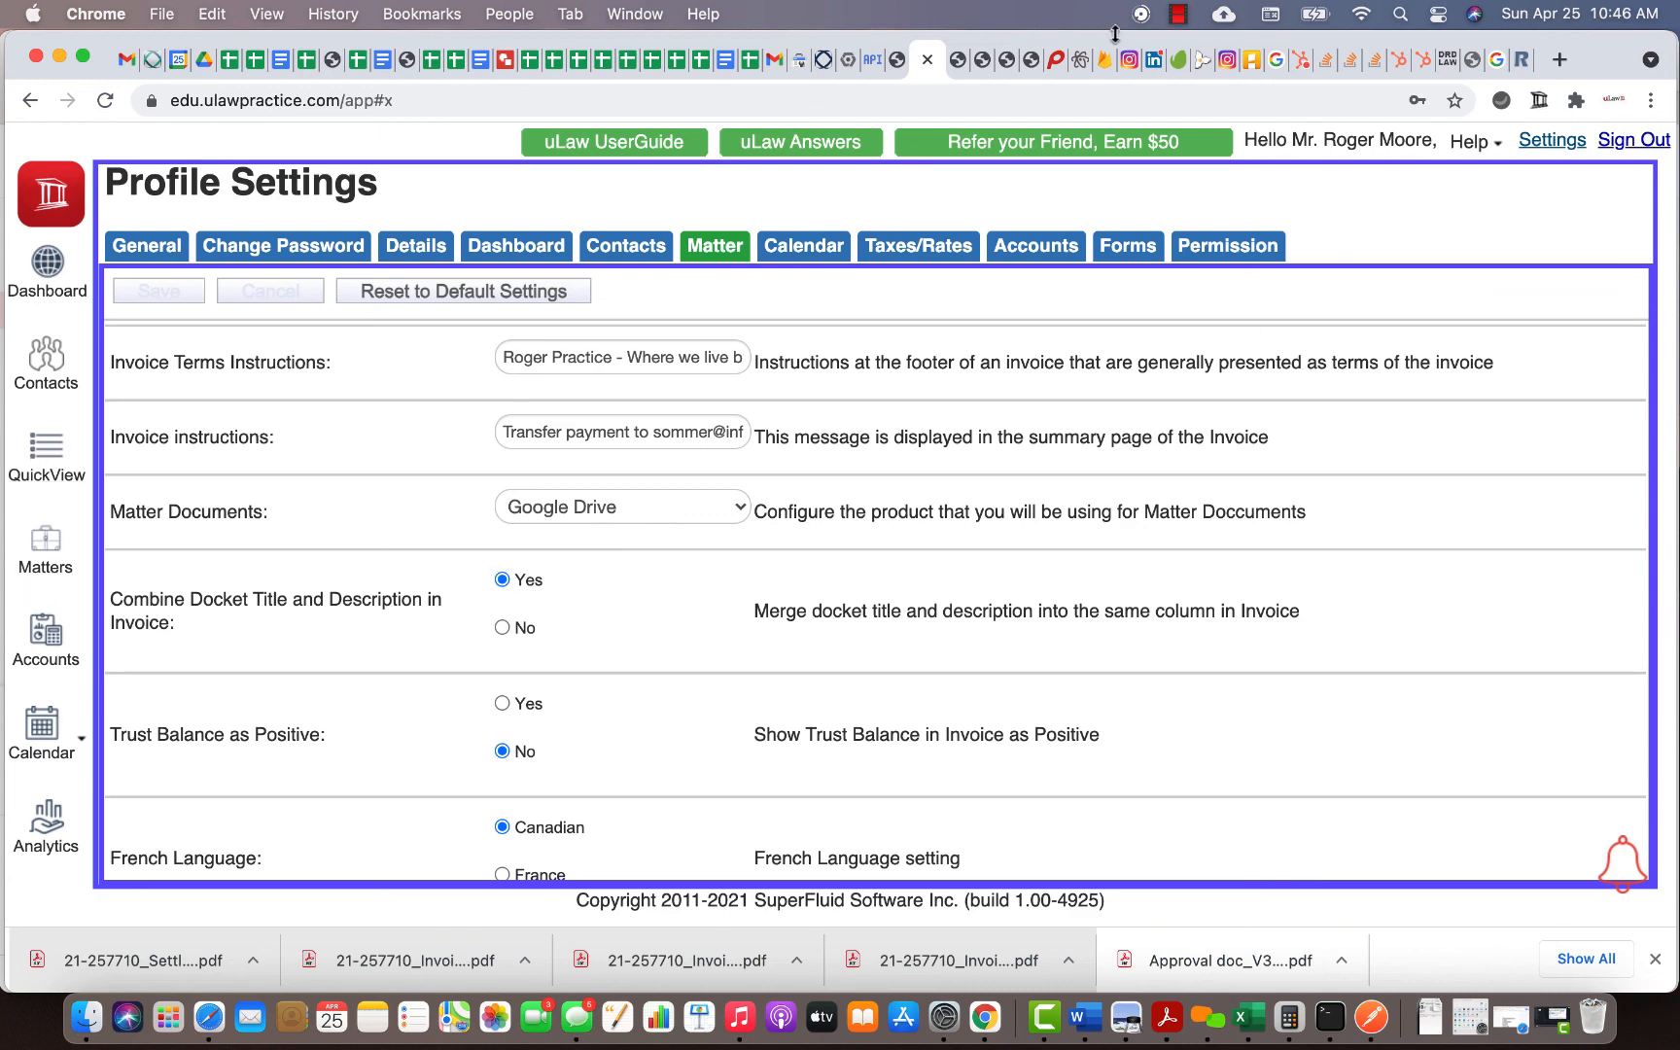
click(1182, 25)
click(1206, 52)
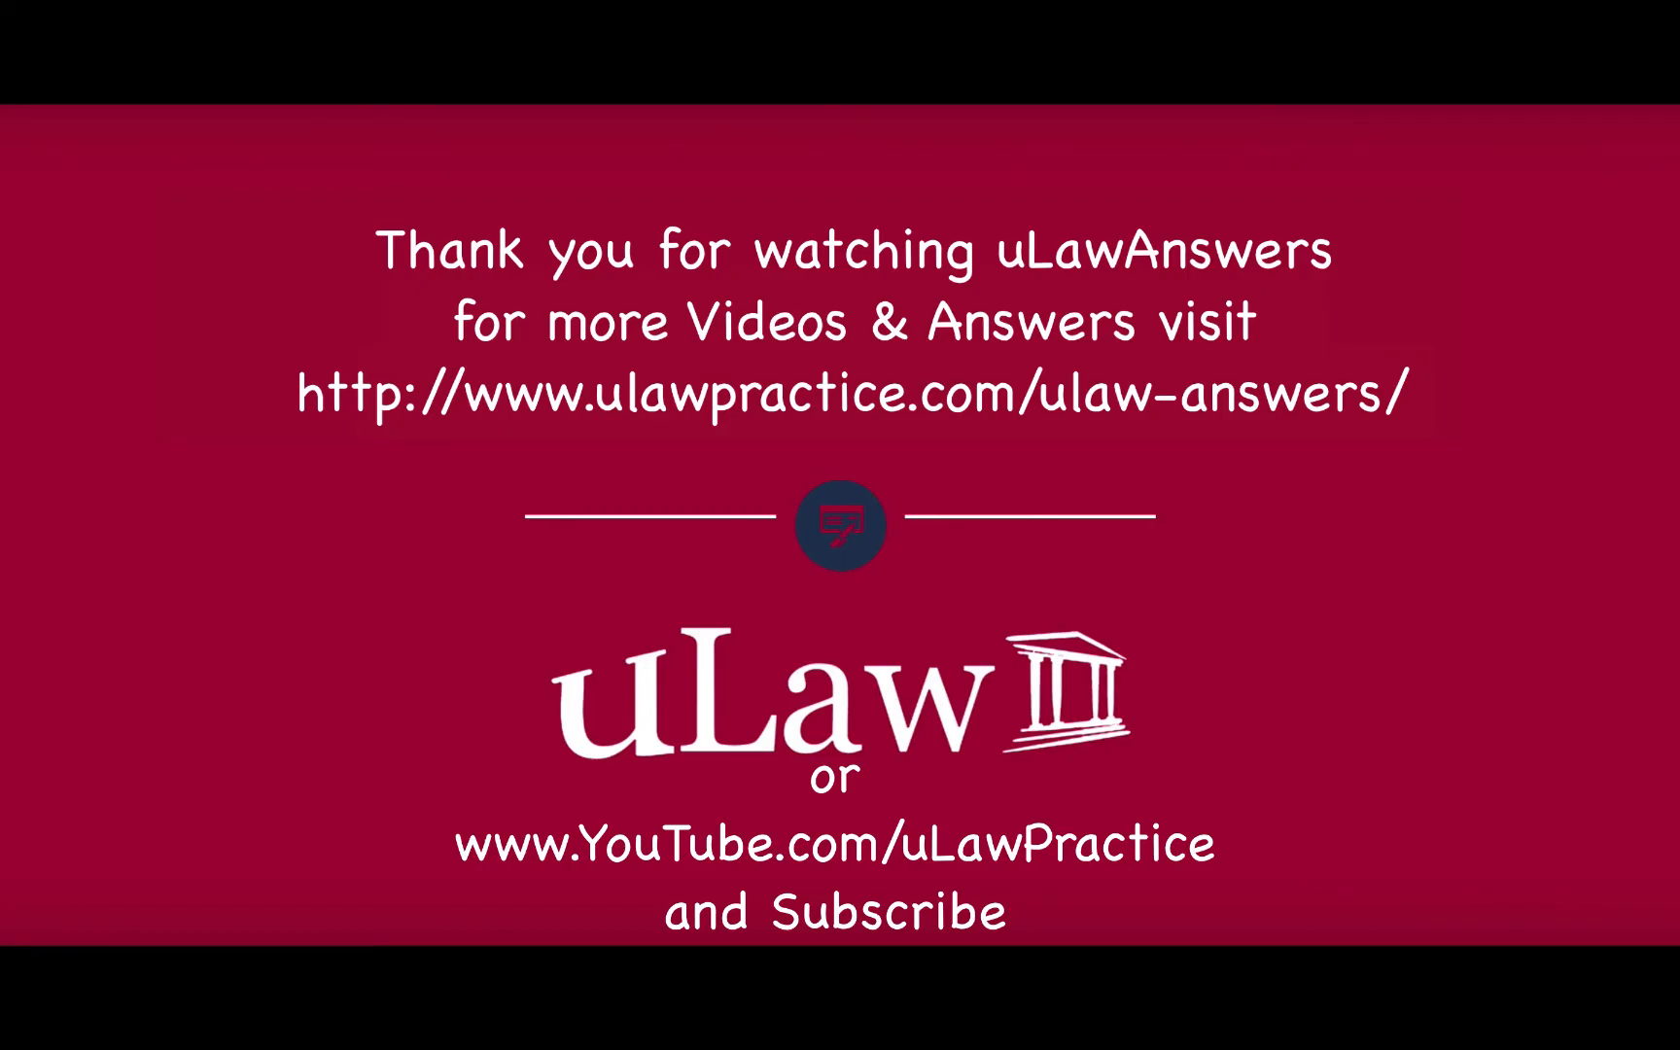